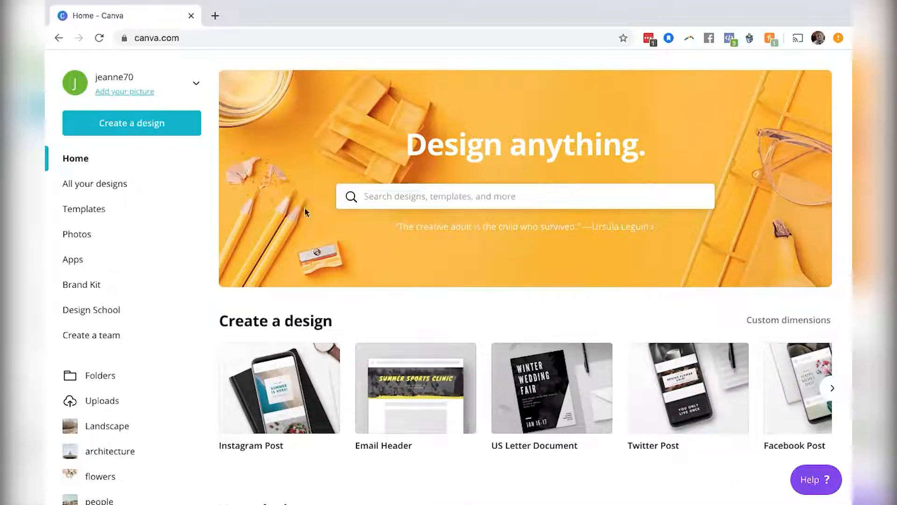
# Open the 'Mastering email marketing' design from the recent designs in a new tab.
pyautogui.scroll(-3, 200, 314)
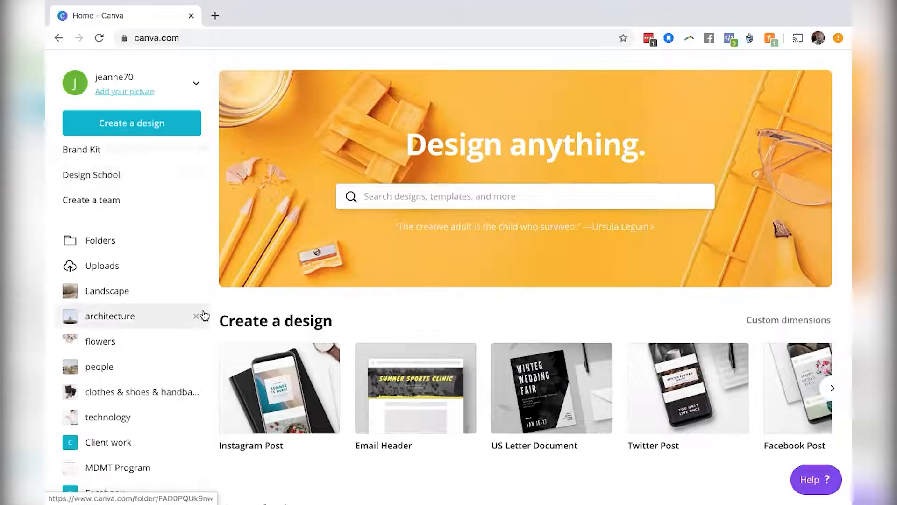
pyautogui.scroll(3, 141, 356)
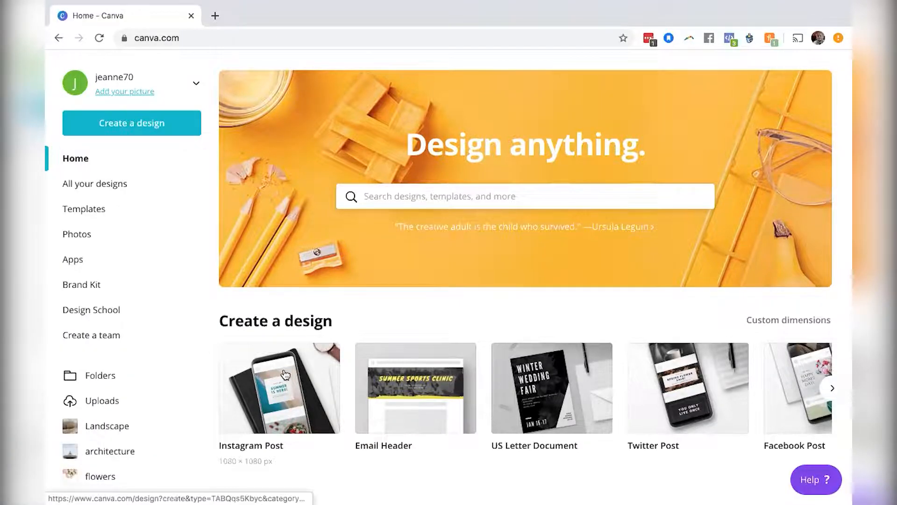
pyautogui.scroll(-3, 285, 373)
pyautogui.scroll(-1, 285, 375)
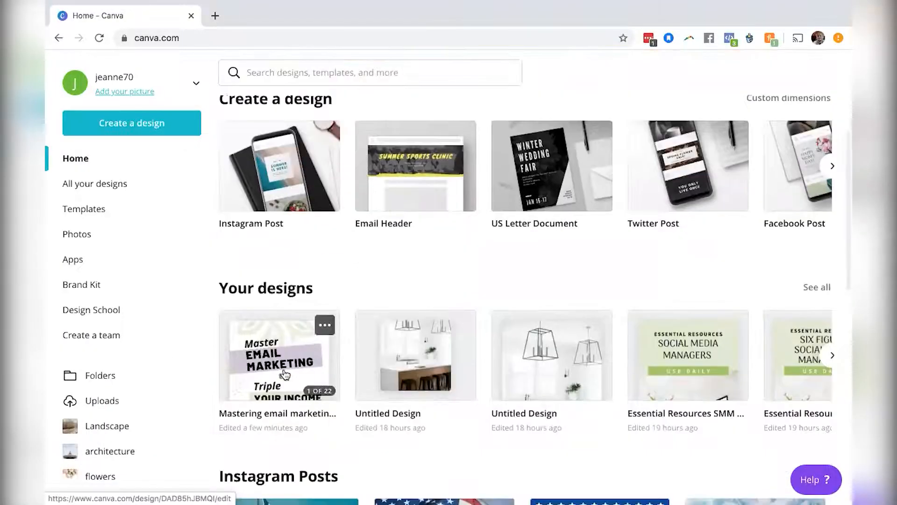
pyautogui.click(284, 374)
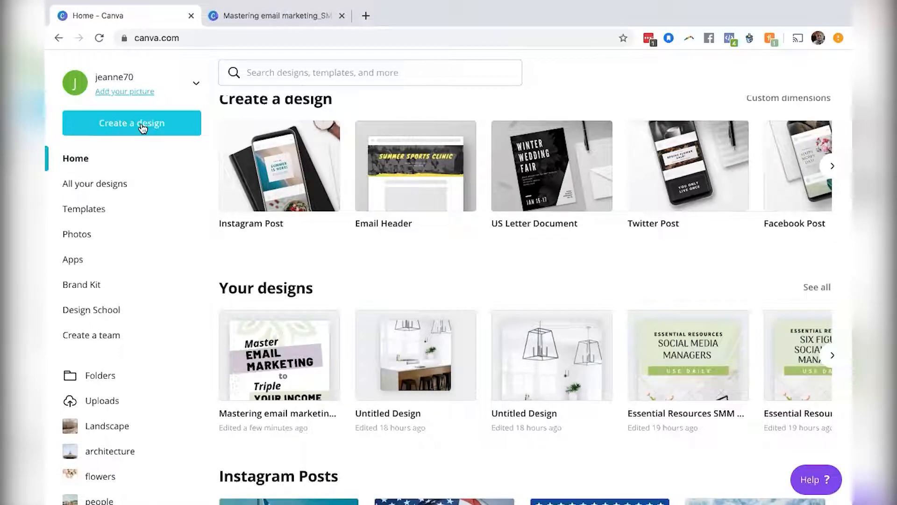
# Start a new design using the US Letter Document format.
pyautogui.click(143, 128)
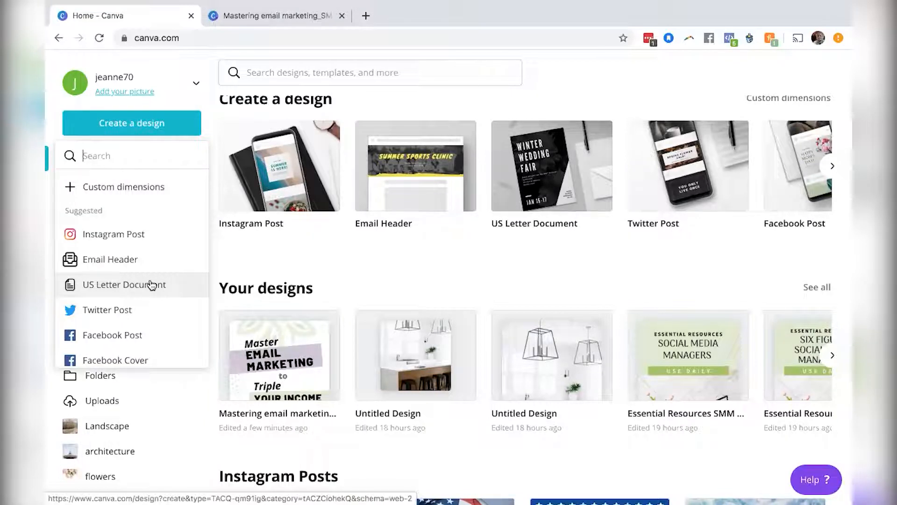
pyautogui.scroll(-4, 151, 284)
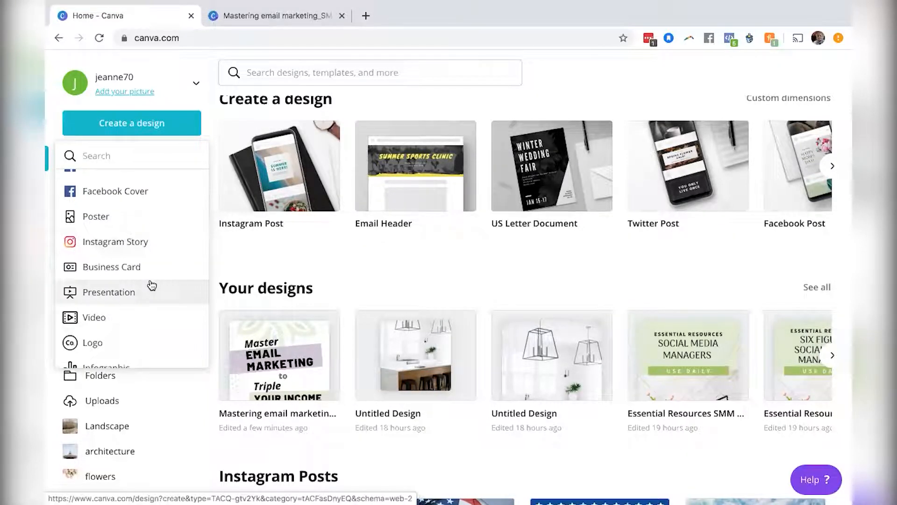
pyautogui.scroll(4, 151, 285)
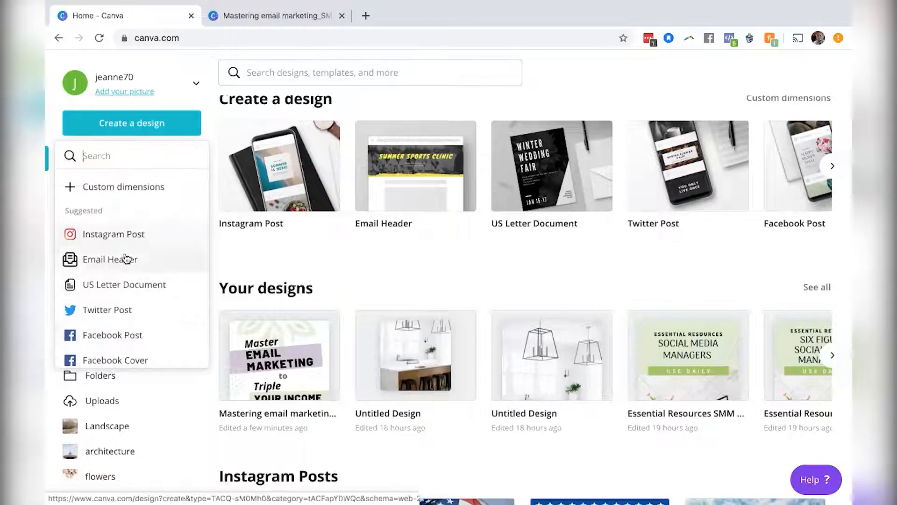
pyautogui.click(150, 284)
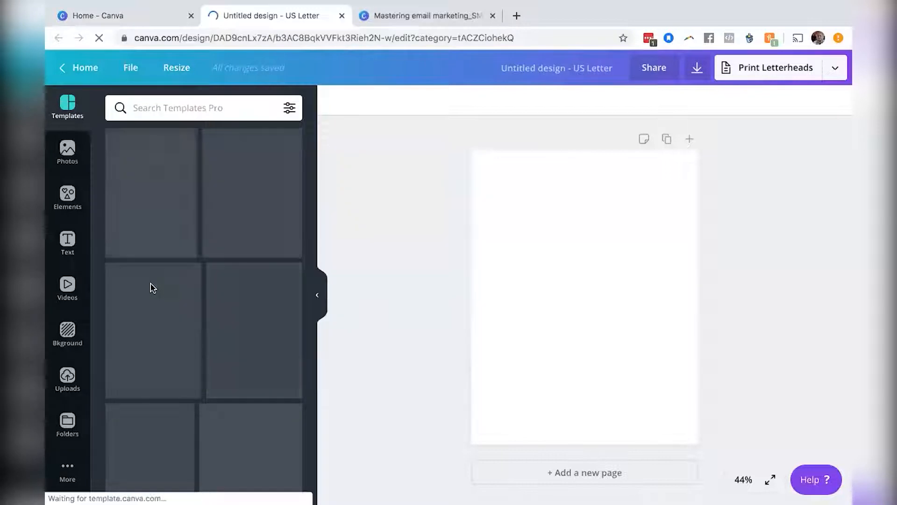
# Browse the templates and apply the LIVE GREEN template with the green vine border to the page.
pyautogui.scroll(-3, 151, 286)
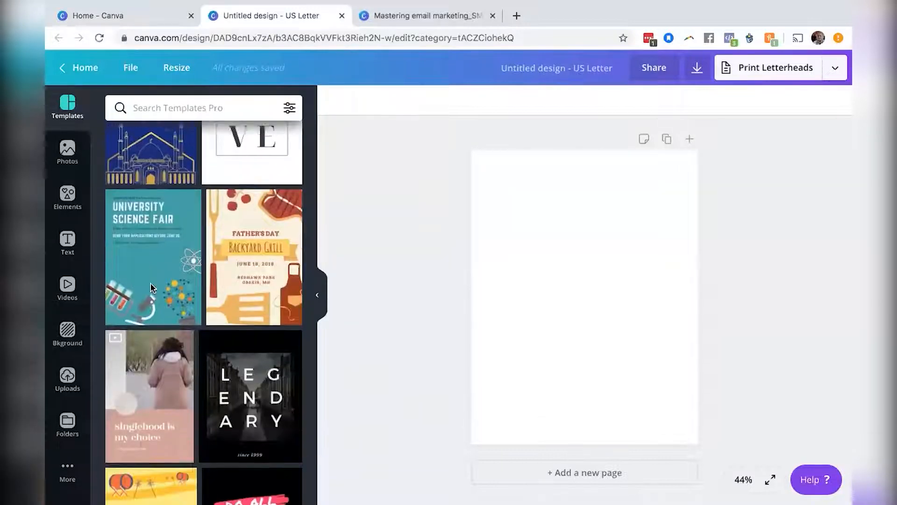
pyautogui.scroll(3, 169, 173)
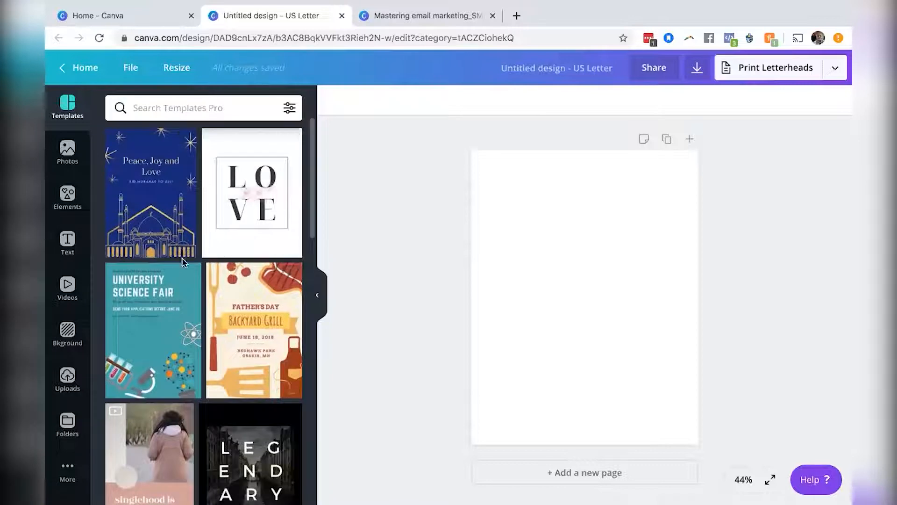
pyautogui.scroll(-5, 184, 262)
pyautogui.scroll(-10, 183, 262)
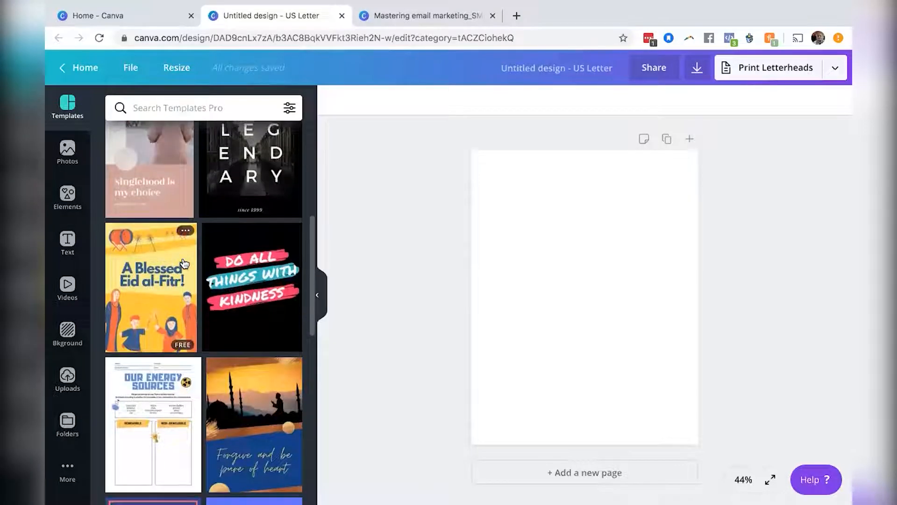
pyautogui.scroll(-4, 183, 263)
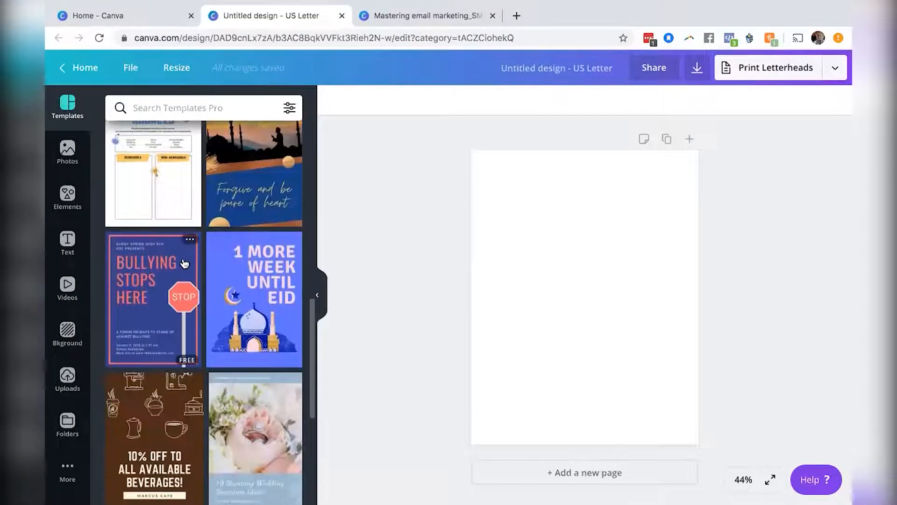
pyautogui.scroll(-11, 184, 263)
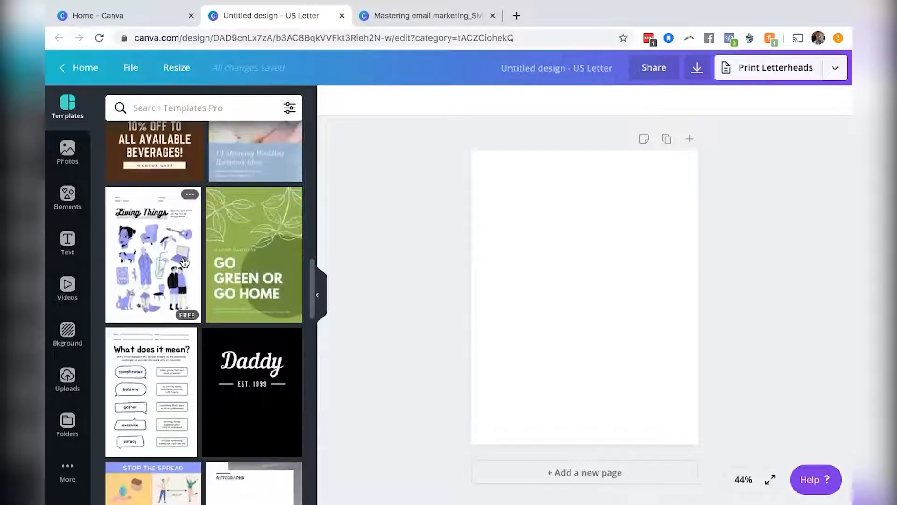
pyautogui.scroll(-2, 184, 262)
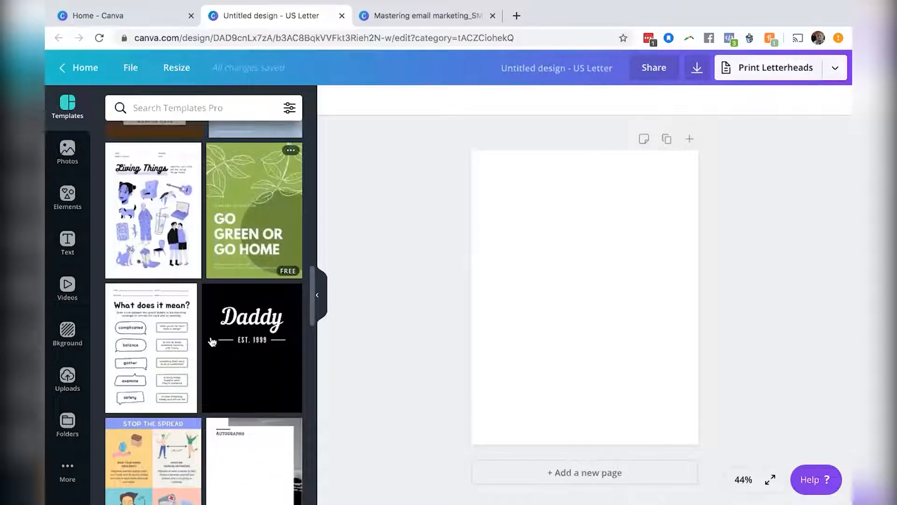
pyautogui.scroll(-10, 212, 342)
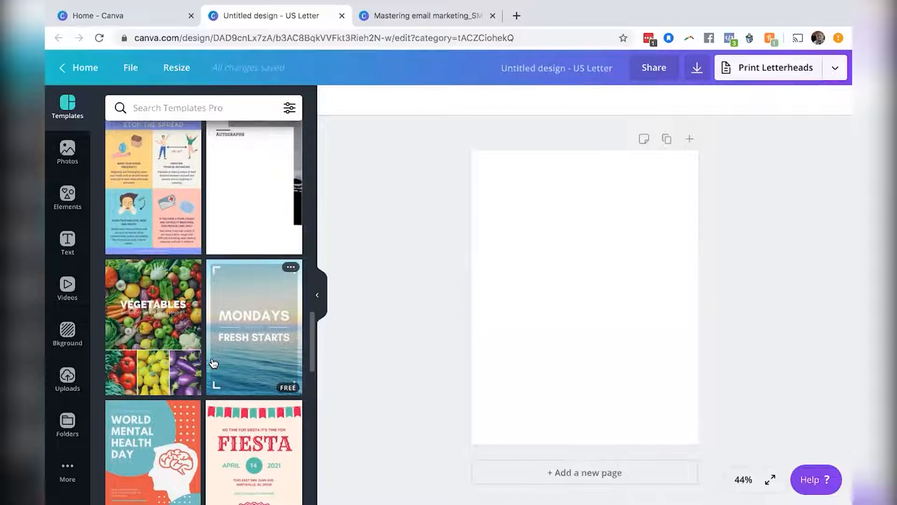
pyautogui.scroll(-2, 214, 363)
pyautogui.scroll(-5, 214, 363)
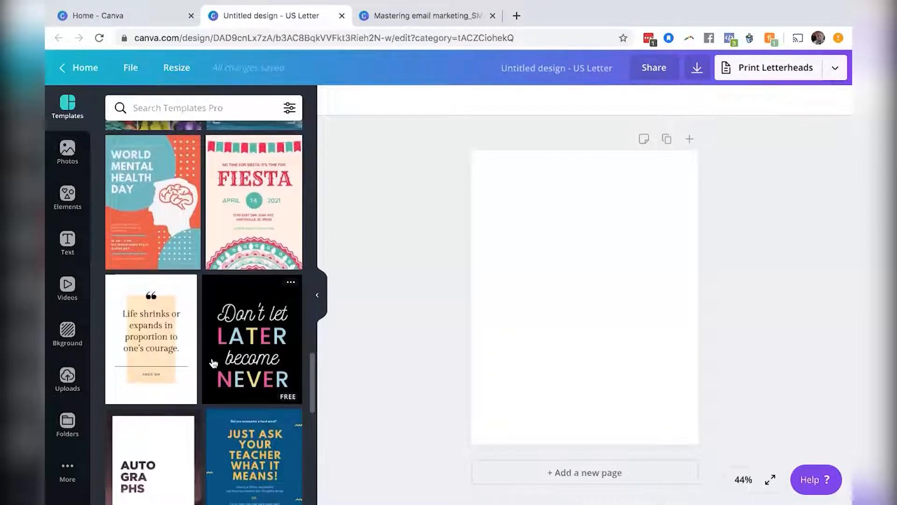
pyautogui.scroll(-1, 214, 363)
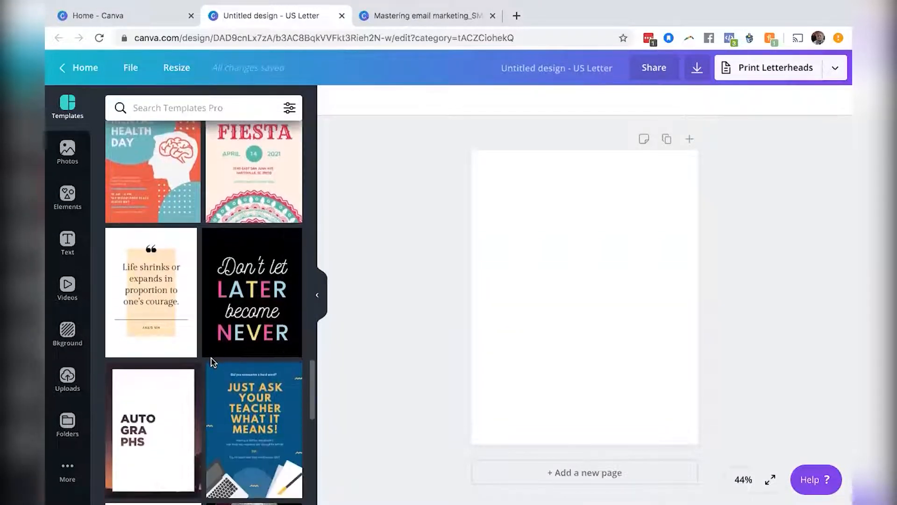
pyautogui.scroll(-8, 213, 363)
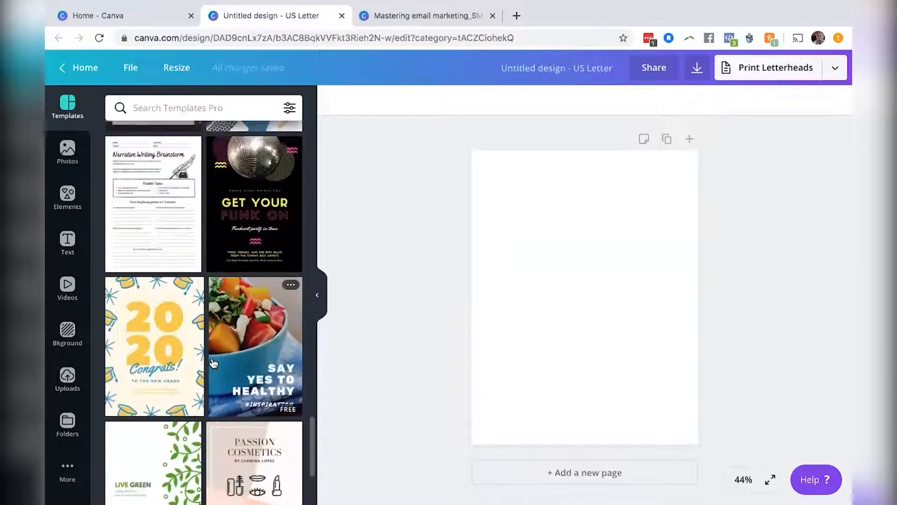
pyautogui.scroll(-4, 213, 363)
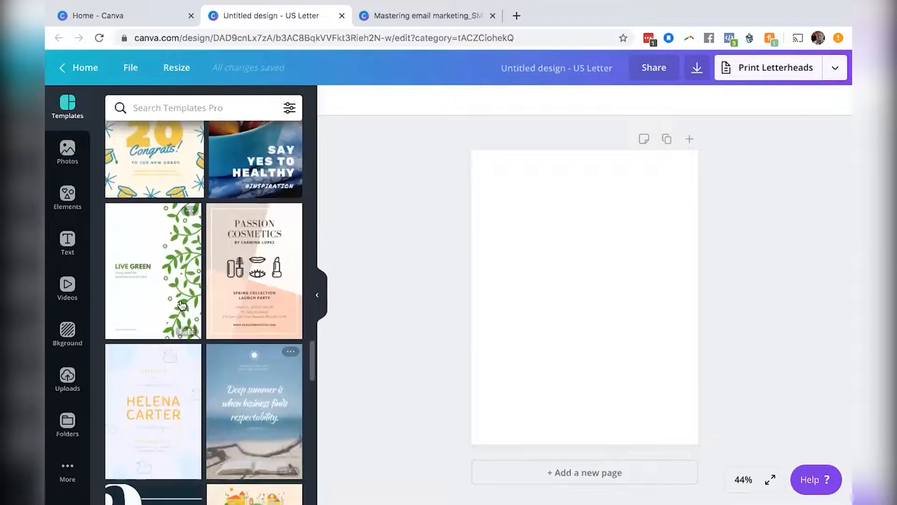
pyautogui.click(175, 268)
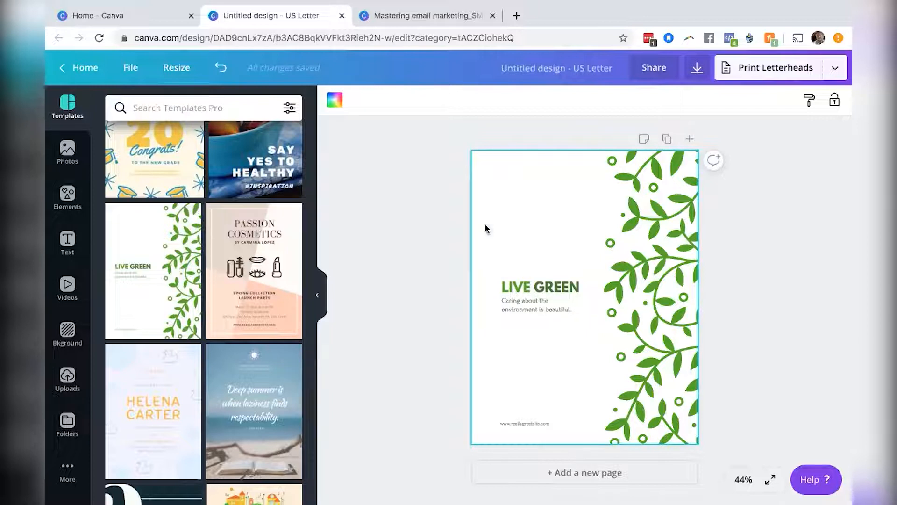
# Duplicate the LIVE GREEN page to create a second page.
pyautogui.click(656, 281)
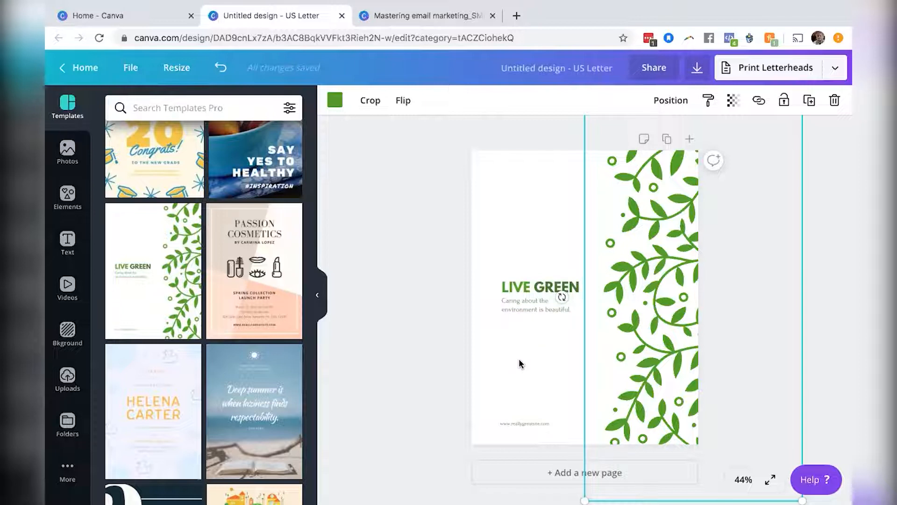
pyautogui.scroll(-1, 521, 363)
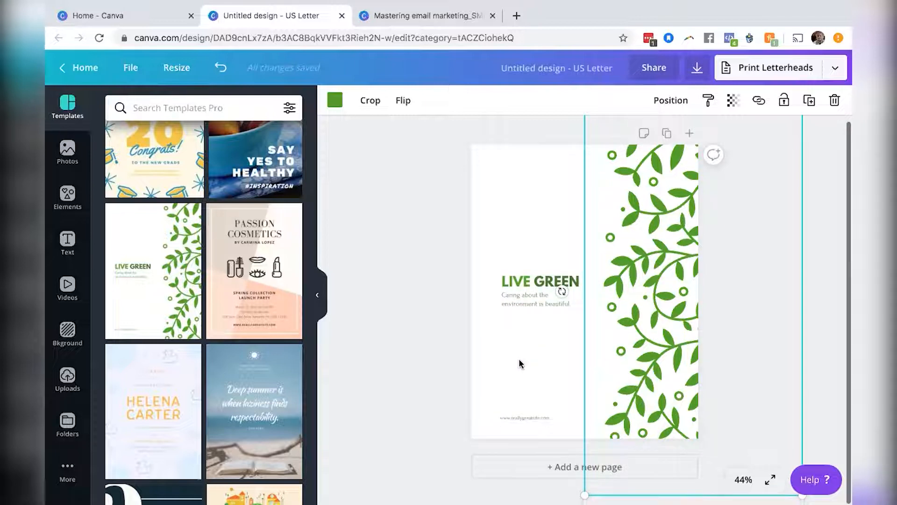
pyautogui.click(667, 134)
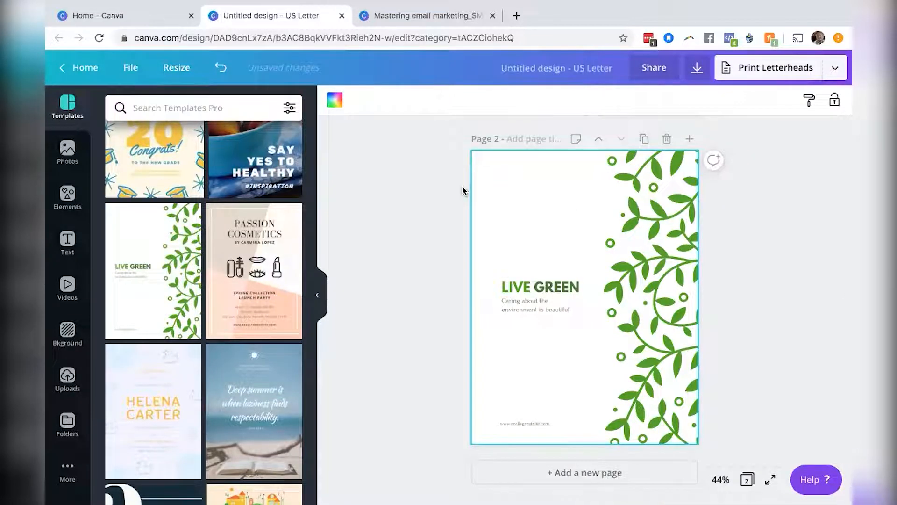
# Delete the LIVE GREEN heading, the tagline and the website text from page 2.
pyautogui.scroll(1, 426, 200)
pyautogui.scroll(5, 425, 199)
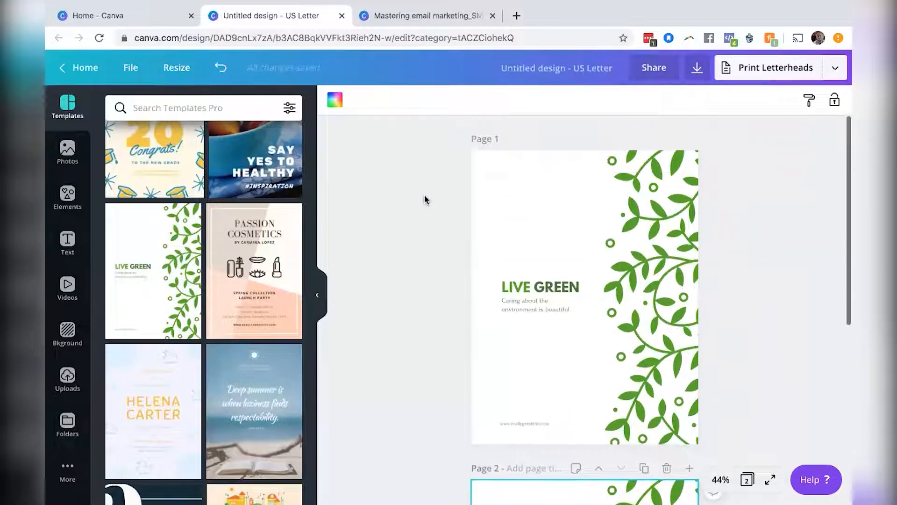
pyautogui.scroll(-5, 425, 199)
pyautogui.scroll(-2, 425, 199)
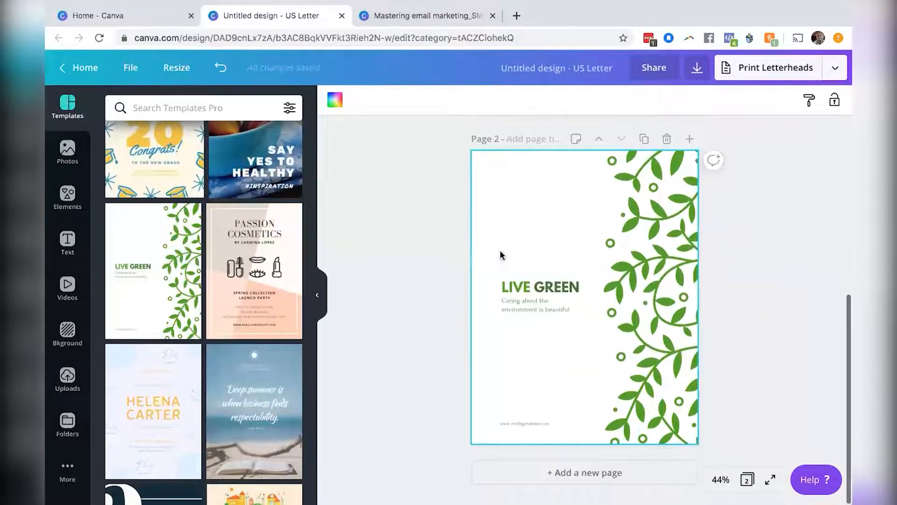
pyautogui.click(547, 297)
pyautogui.press('Delete')
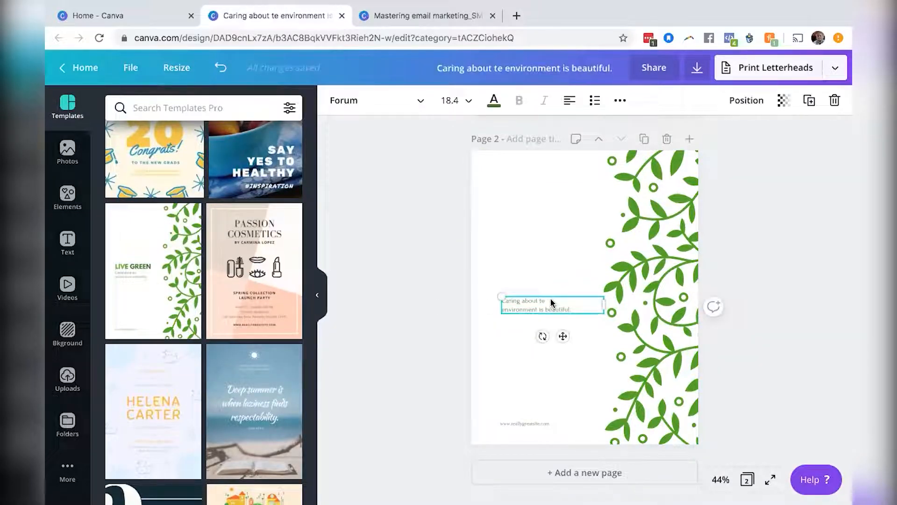
pyautogui.press('Delete')
pyautogui.click(528, 423)
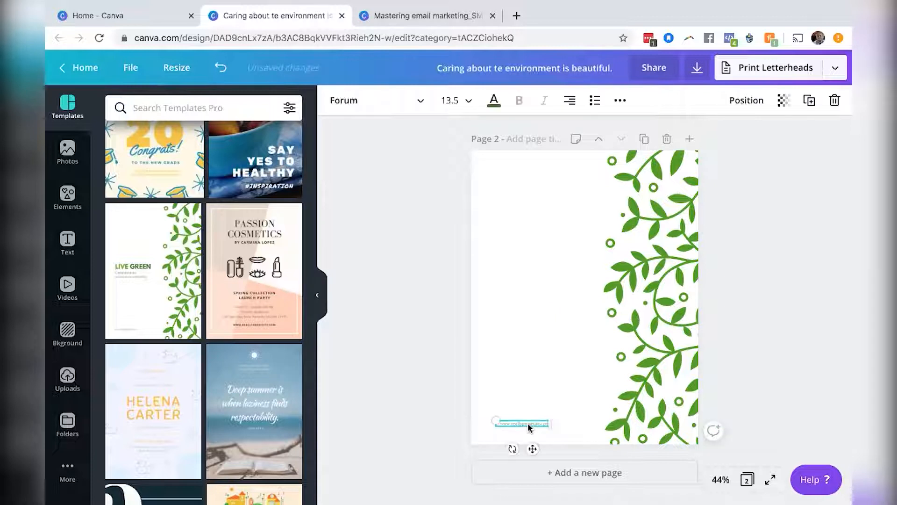
pyautogui.press('Delete')
# Lower the transparency of the vine graphic on page 2 and shift it further toward the right edge.
pyautogui.click(638, 365)
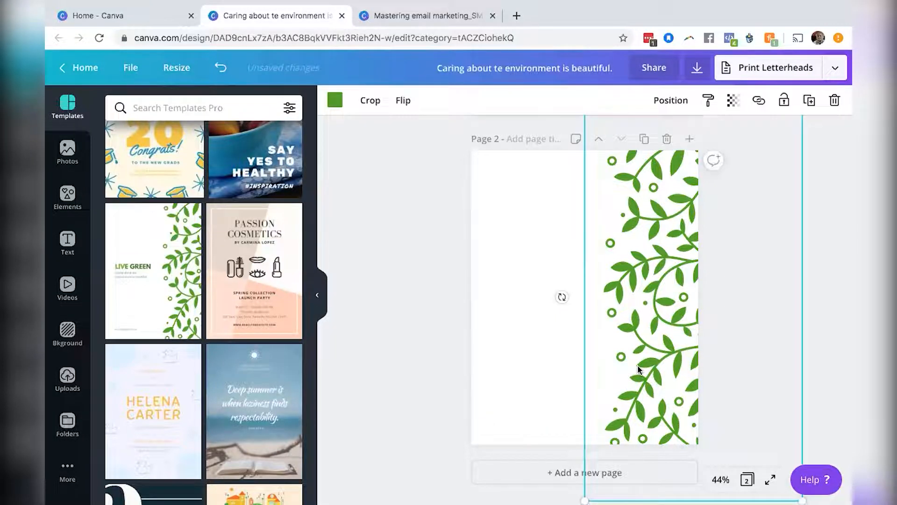
pyautogui.click(734, 100)
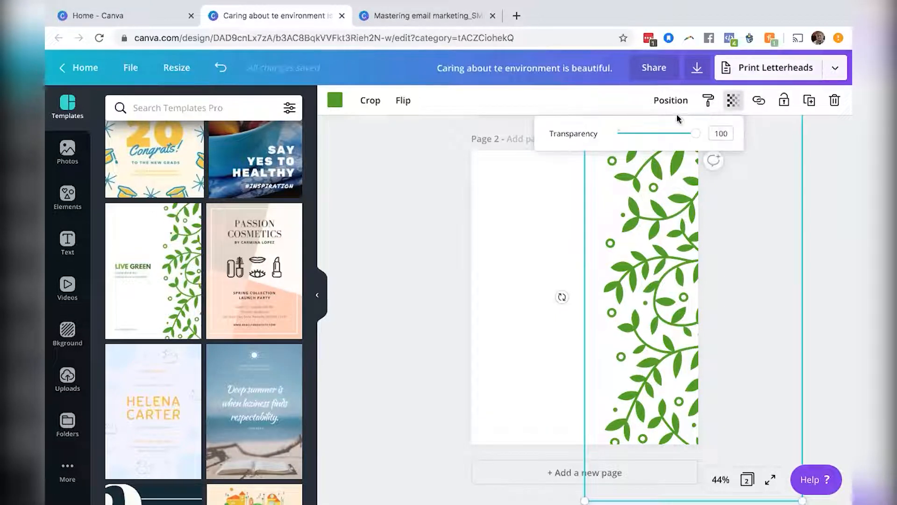
pyautogui.moveTo(696, 134); pyautogui.dragTo(637, 135)
pyautogui.moveTo(678, 265); pyautogui.dragTo(742, 268)
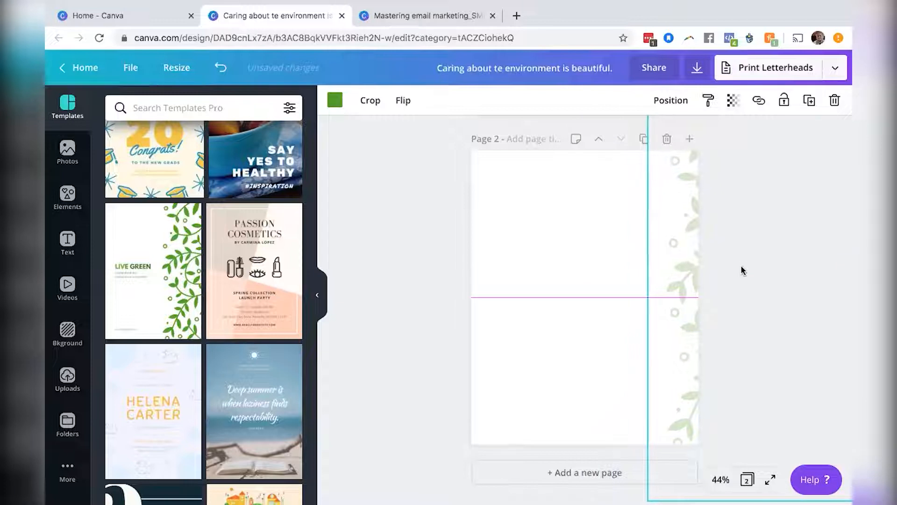
pyautogui.click(397, 282)
# Compare pages 1 and 2, then switch to the Mastering email marketing_SMM design tab.
pyautogui.scroll(5, 397, 285)
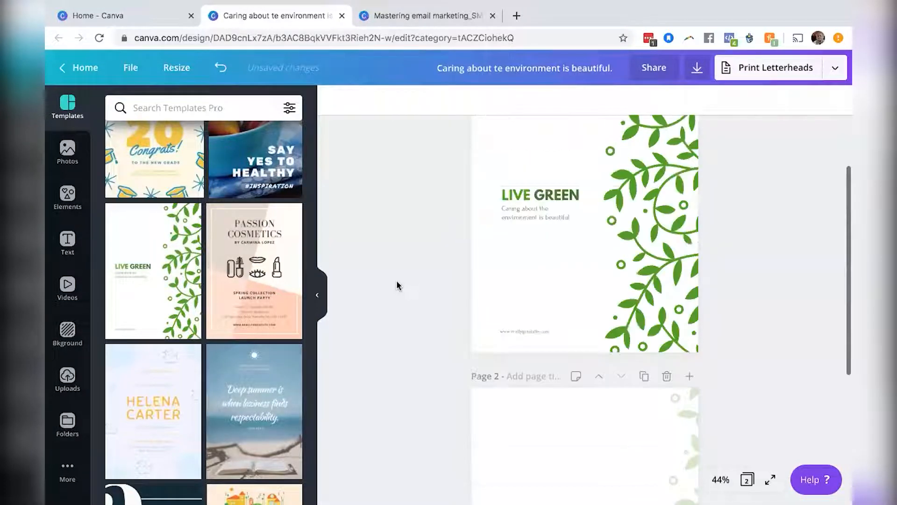
pyautogui.scroll(-5, 397, 285)
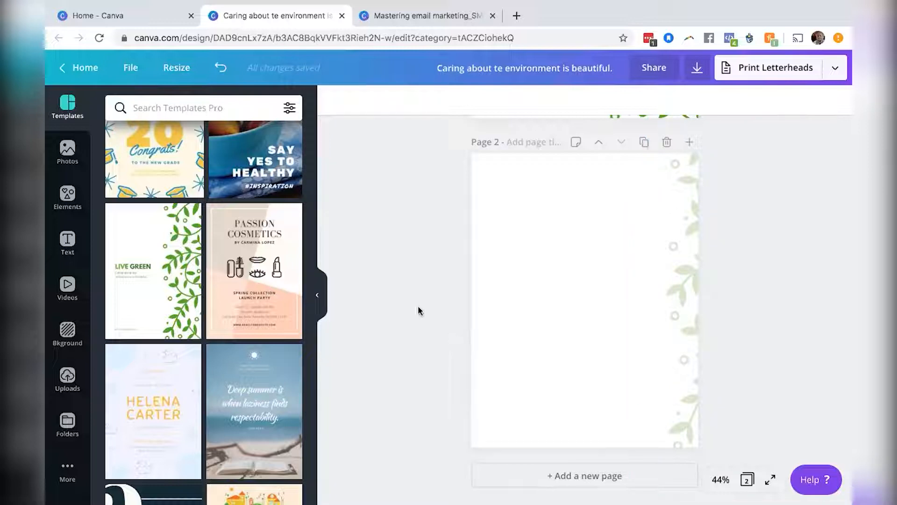
pyautogui.scroll(3, 417, 304)
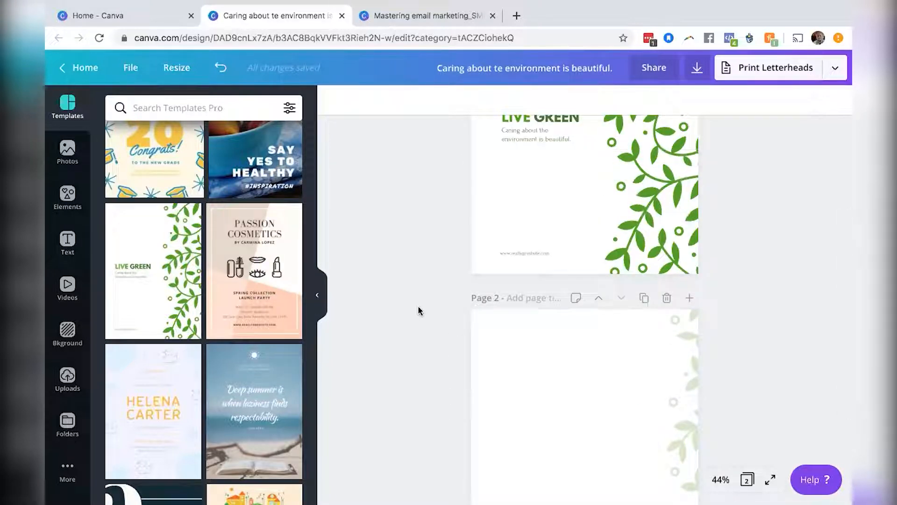
pyautogui.scroll(3, 419, 310)
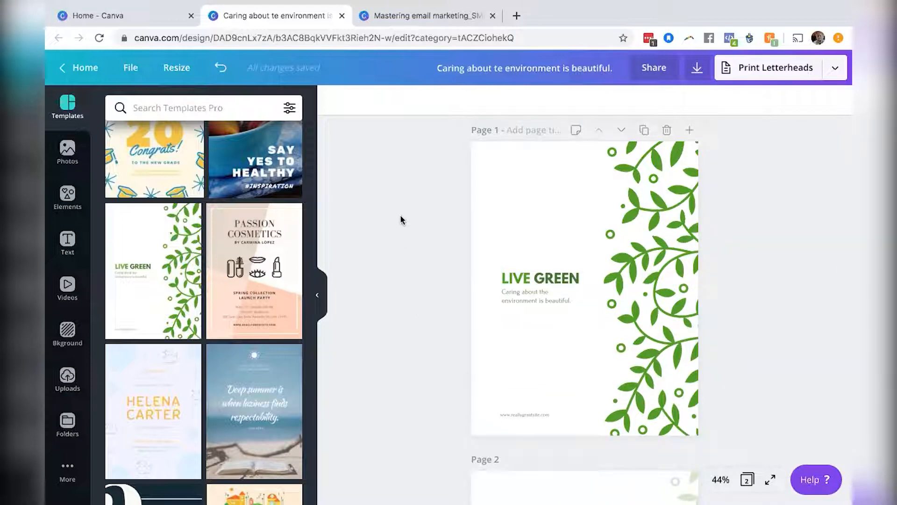
pyautogui.click(429, 15)
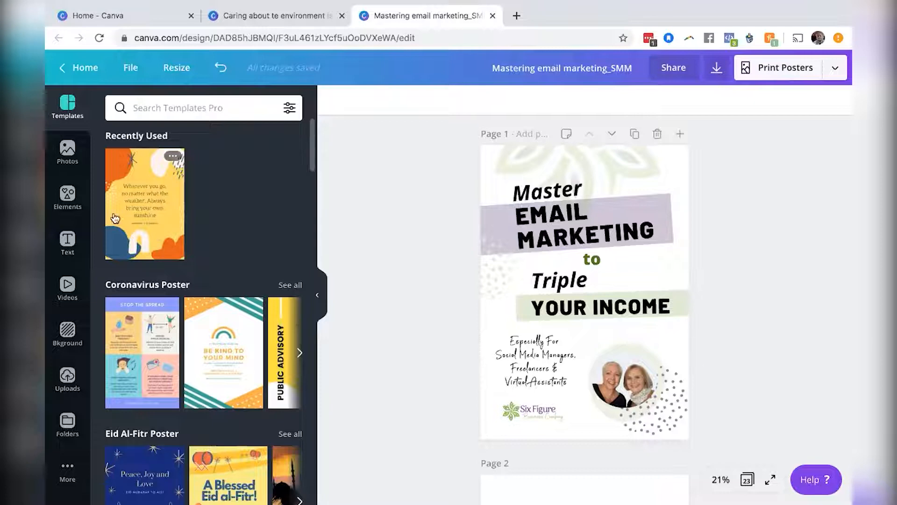
# Browse the template and photo libraries for material to use in the design.
pyautogui.click(66, 248)
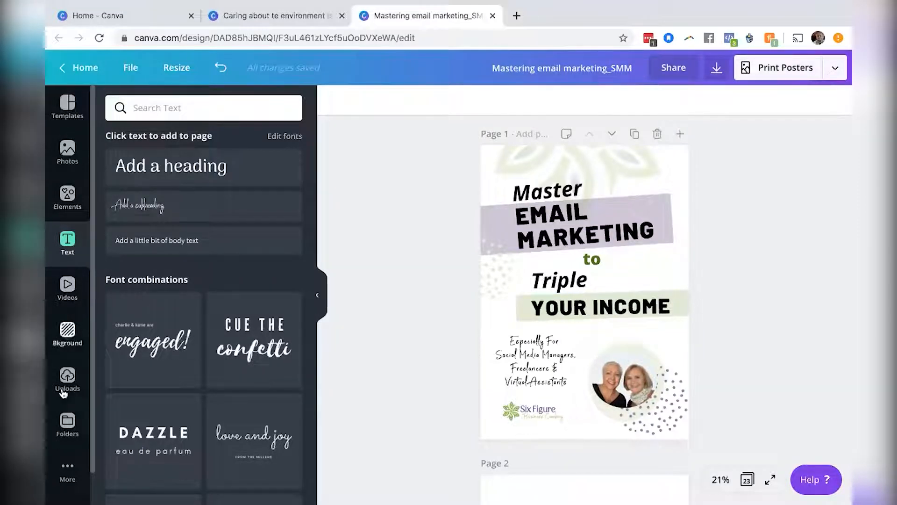
pyautogui.click(66, 105)
pyautogui.scroll(-6, 223, 260)
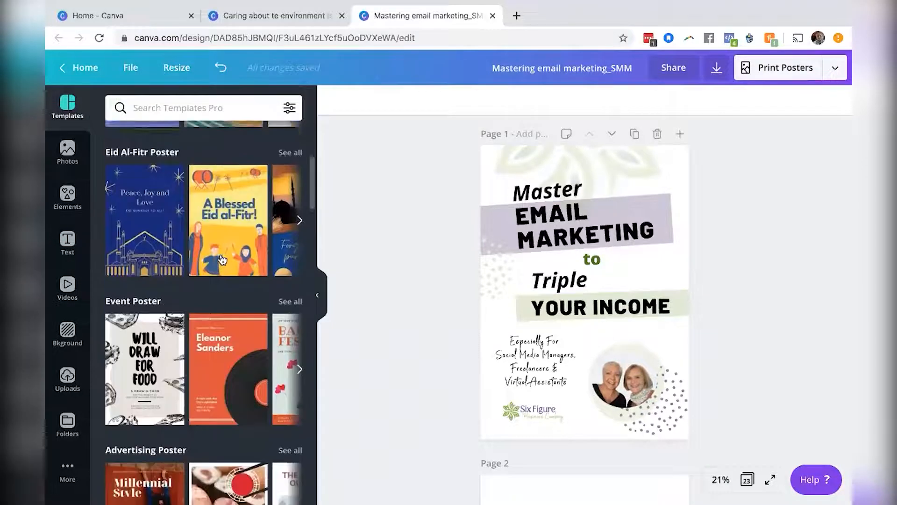
pyautogui.scroll(-12, 222, 260)
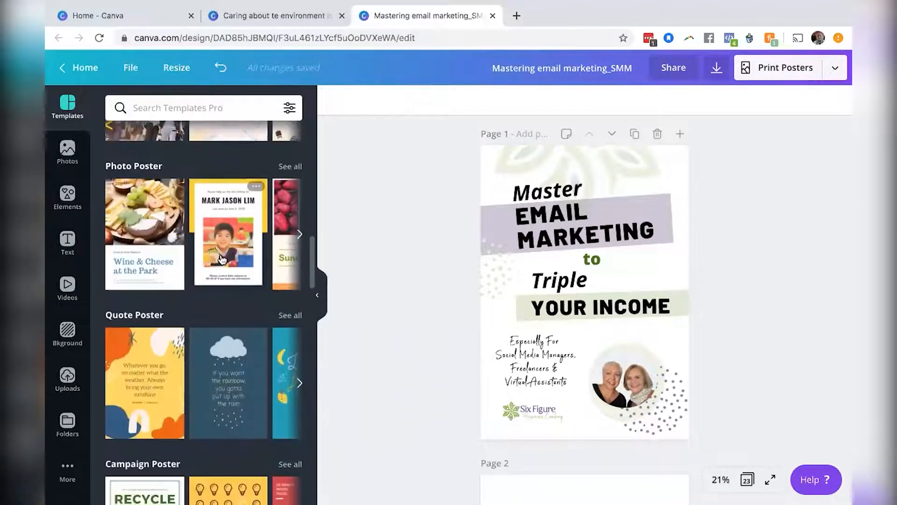
pyautogui.scroll(12, 222, 260)
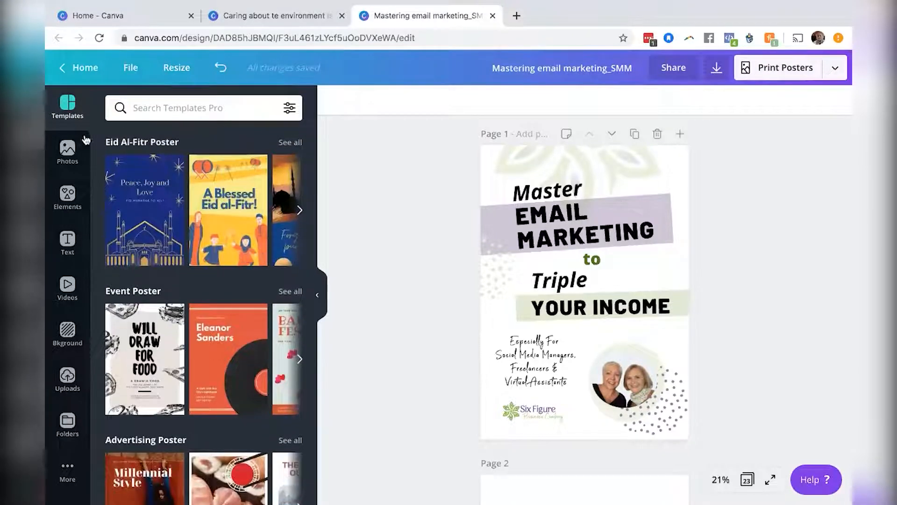
pyautogui.click(70, 148)
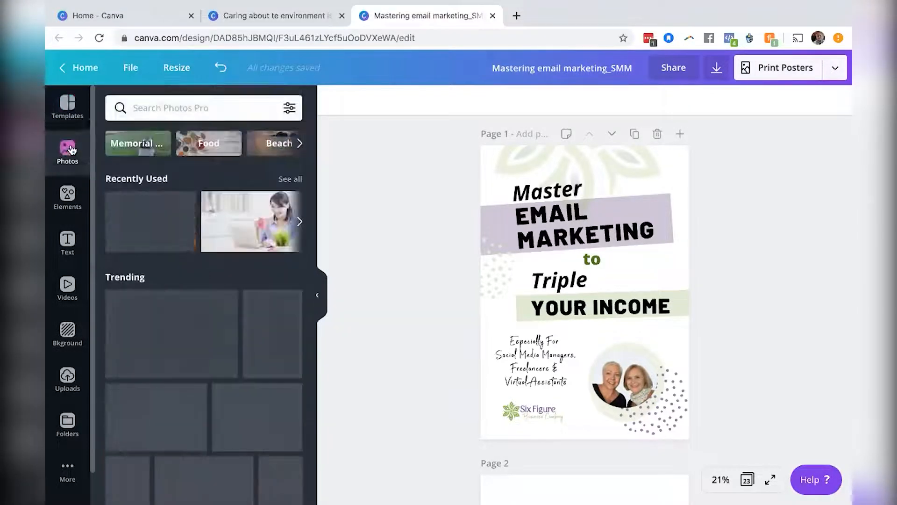
pyautogui.scroll(-6, 238, 238)
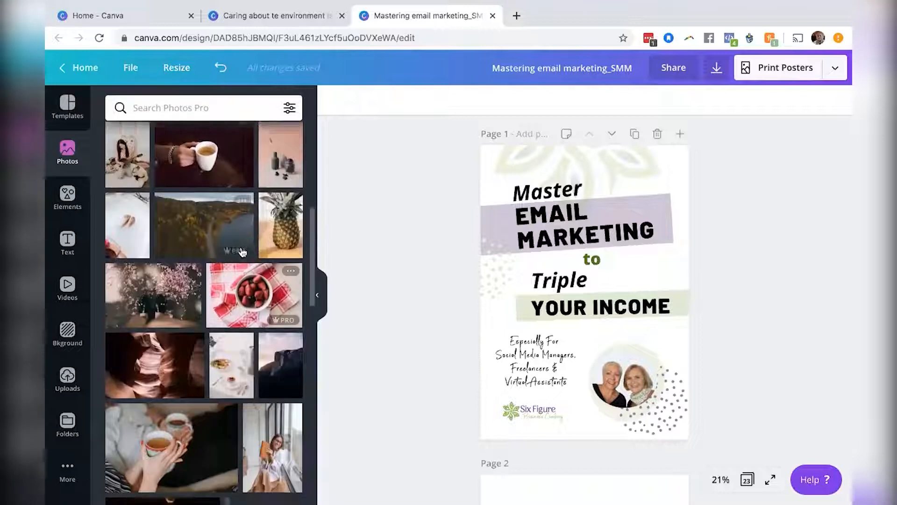
pyautogui.scroll(-1, 242, 252)
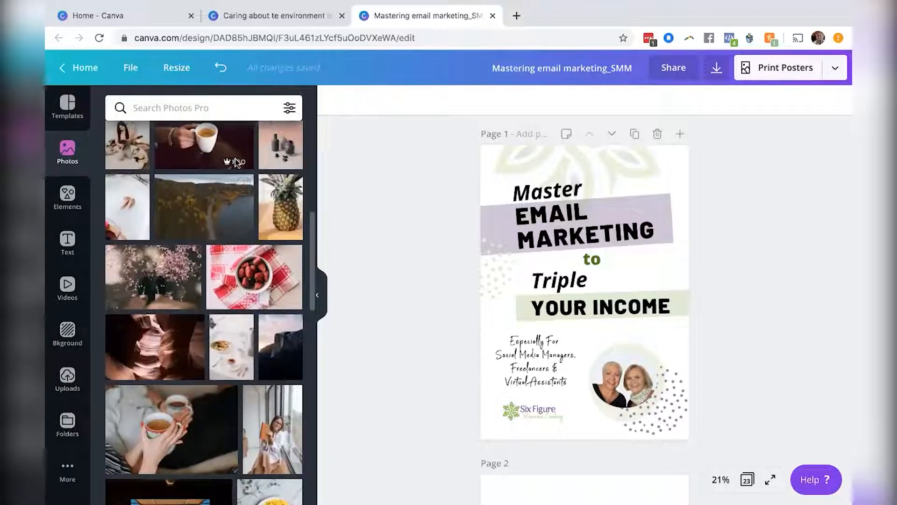
pyautogui.moveTo(225, 237)
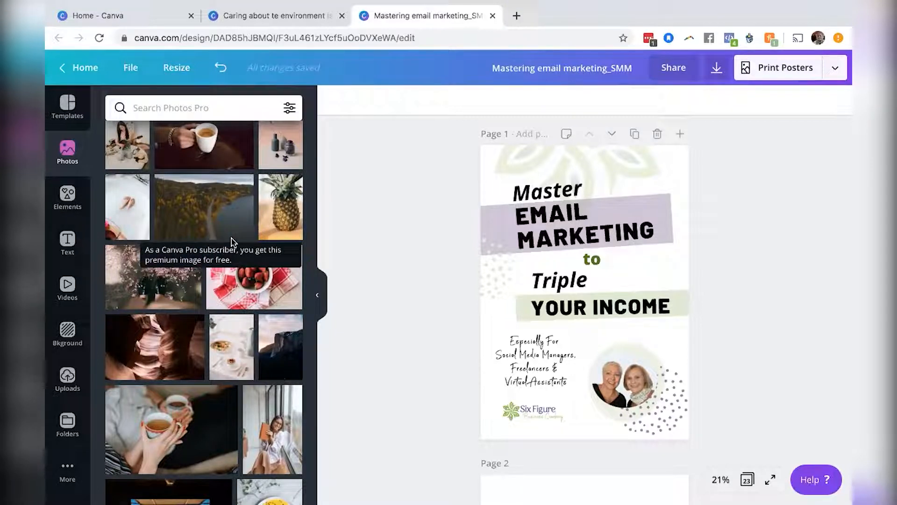
pyautogui.moveTo(241, 303)
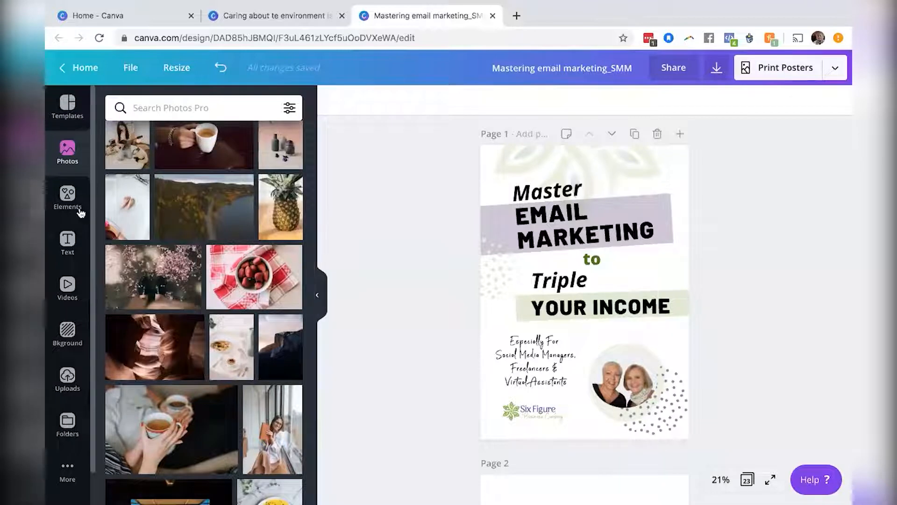
pyautogui.scroll(-5, 151, 331)
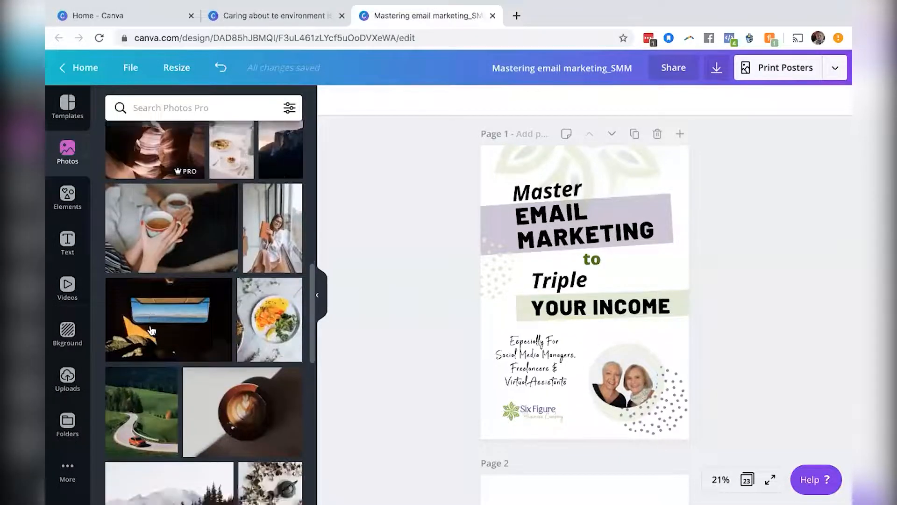
# Browse the element library and the text font combinations.
pyautogui.click(68, 196)
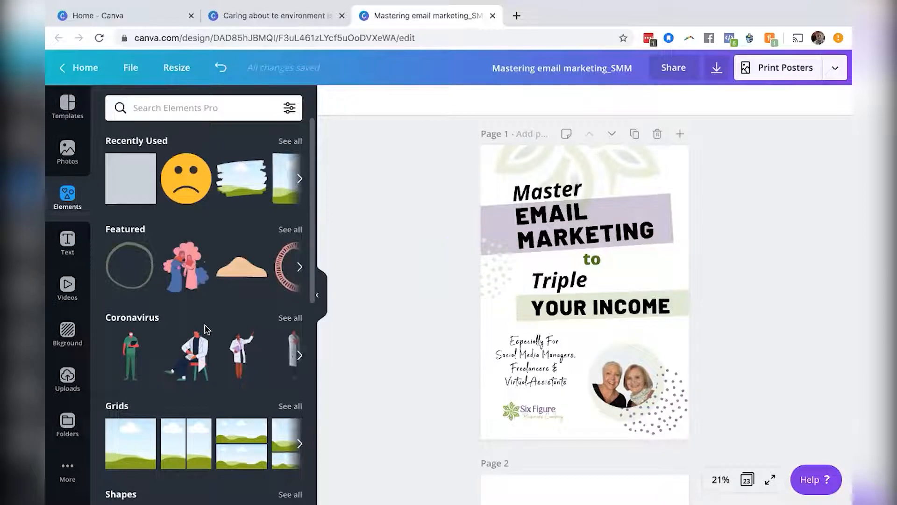
pyautogui.scroll(-7, 205, 330)
pyautogui.scroll(-4, 205, 330)
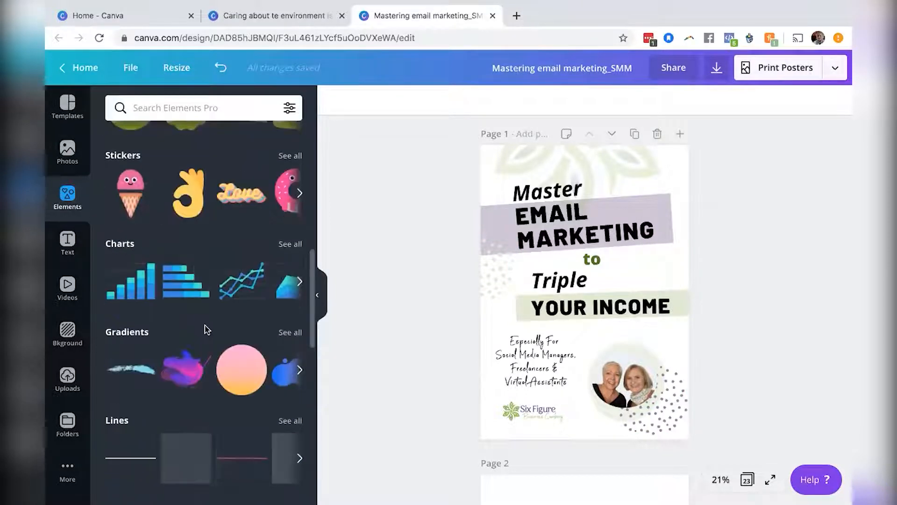
pyautogui.scroll(3, 206, 330)
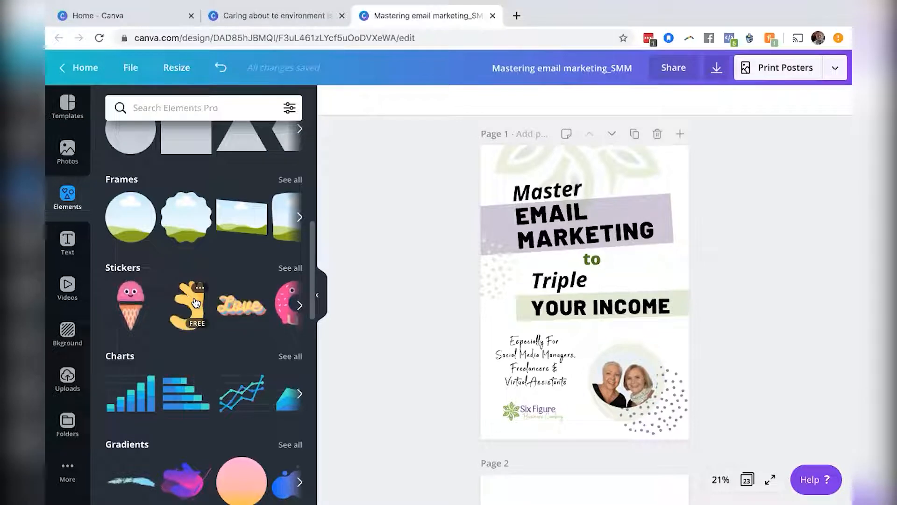
pyautogui.click(69, 246)
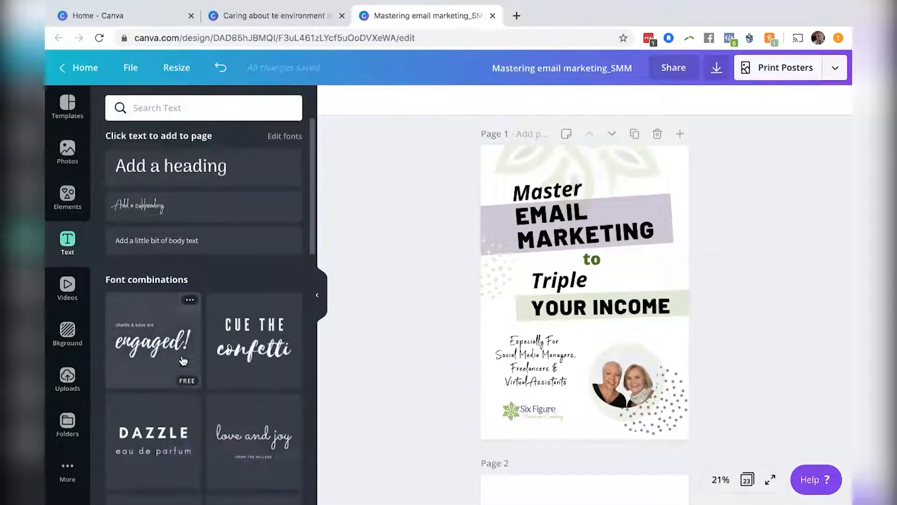
pyautogui.scroll(-4, 183, 358)
pyautogui.scroll(-2, 183, 360)
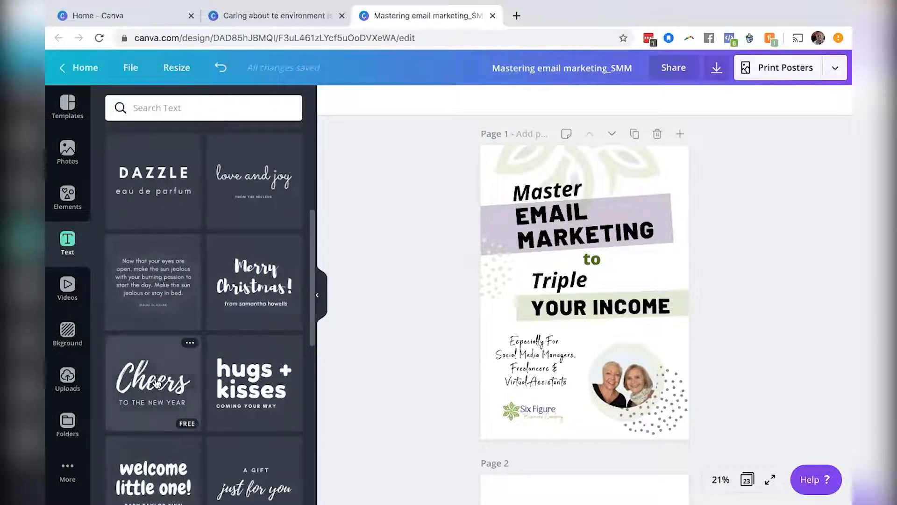
pyautogui.scroll(-5, 157, 383)
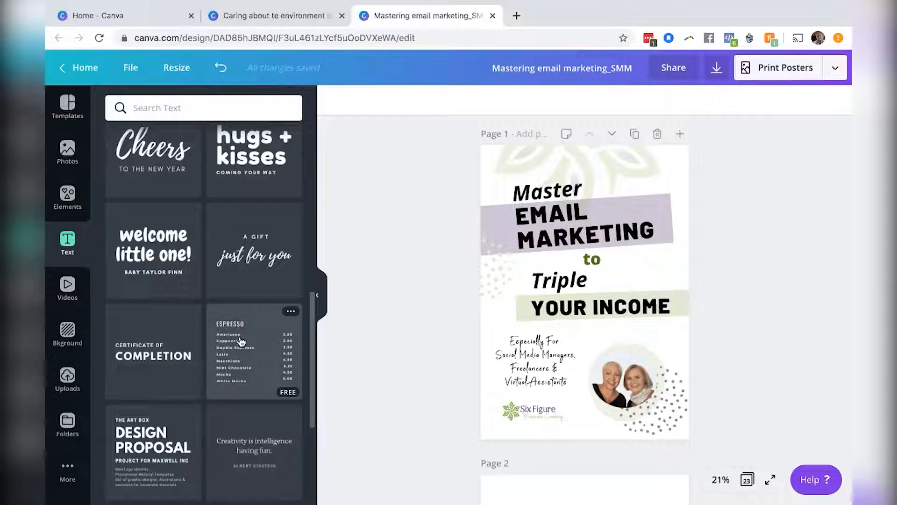
pyautogui.scroll(-3, 241, 341)
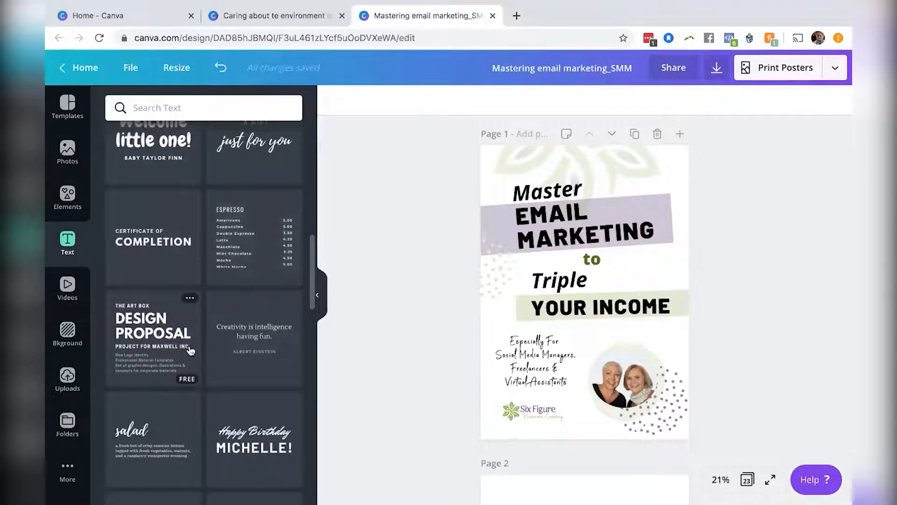
pyautogui.scroll(-3, 191, 350)
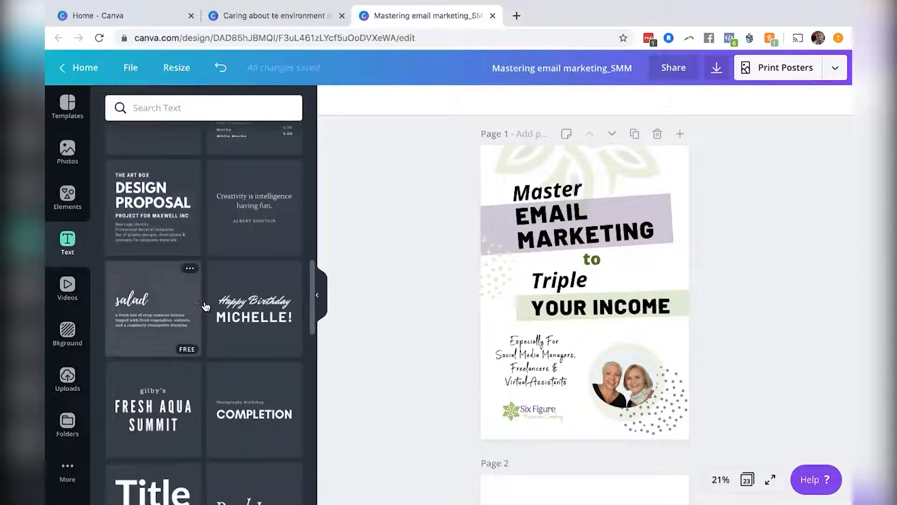
pyautogui.scroll(-9, 206, 306)
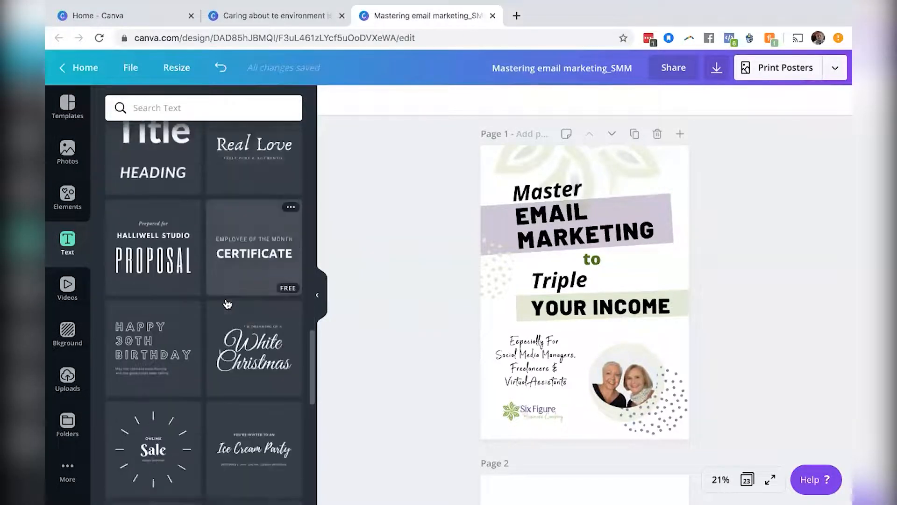
pyautogui.scroll(-3, 228, 304)
pyautogui.scroll(4, 228, 304)
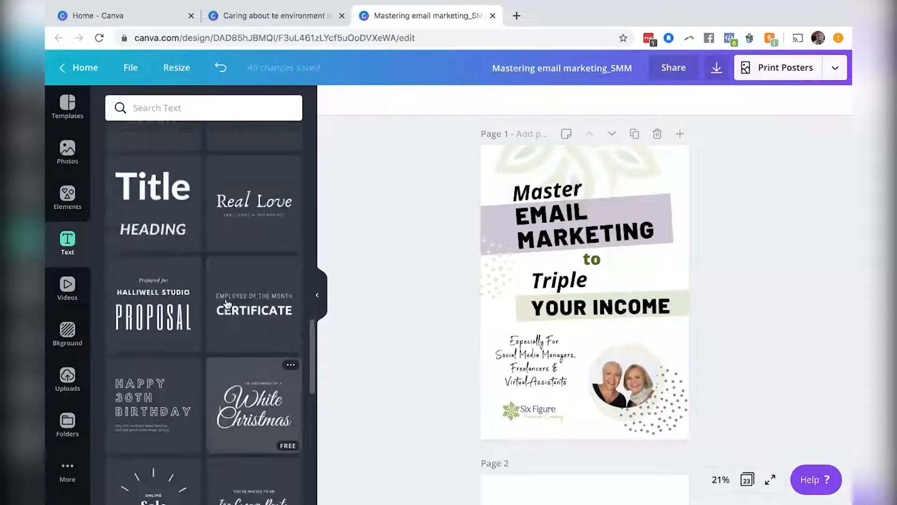
pyautogui.scroll(12, 228, 304)
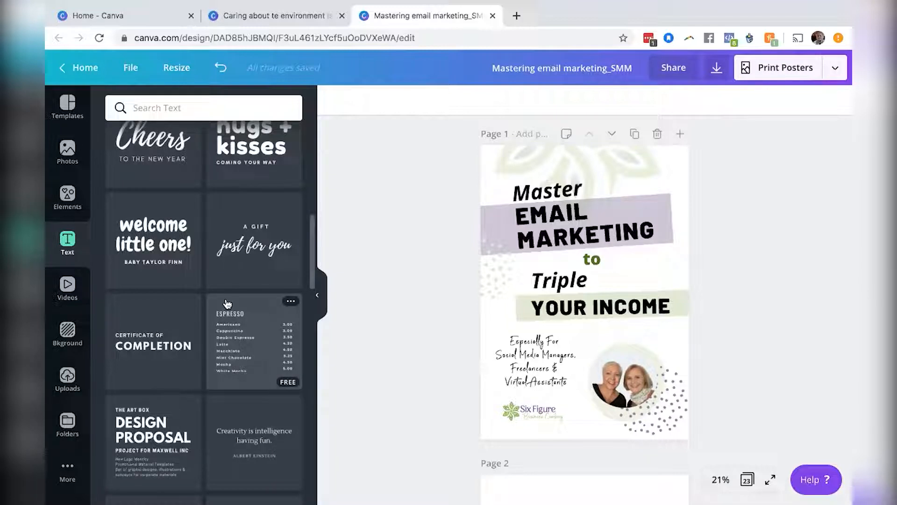
pyautogui.scroll(6, 227, 304)
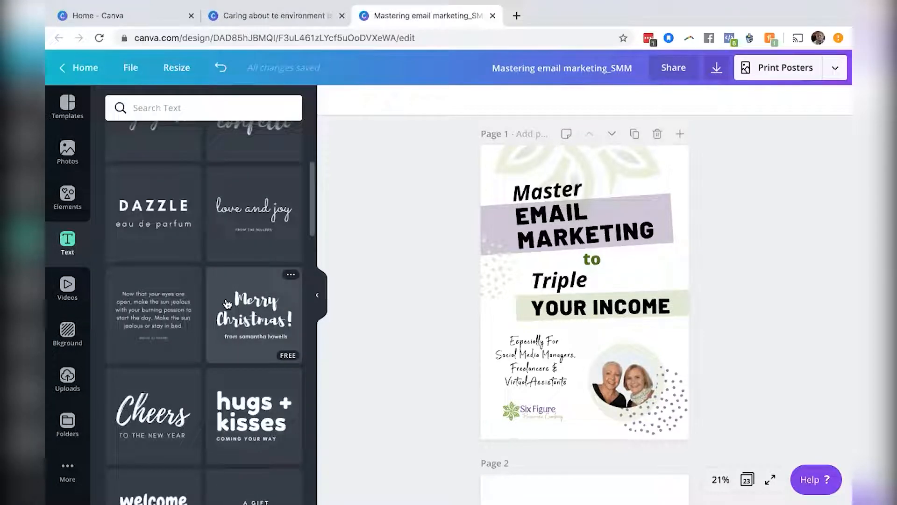
pyautogui.scroll(5, 227, 304)
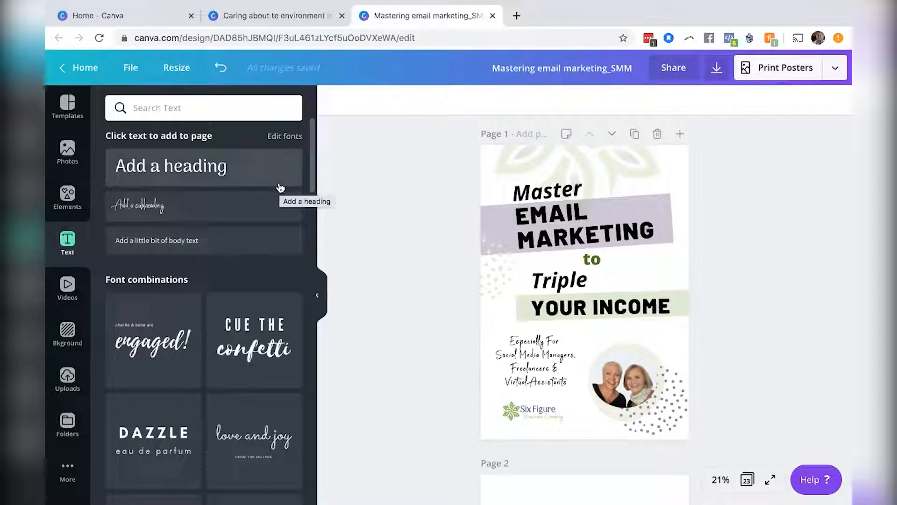
# Add a body text box to page 1 and set its font size to 18.
pyautogui.click(182, 245)
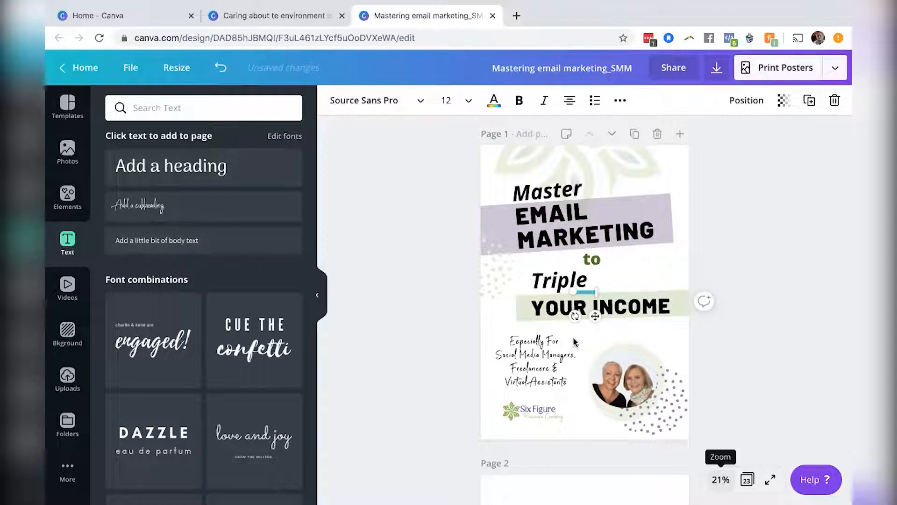
pyautogui.click(467, 105)
pyautogui.click(464, 291)
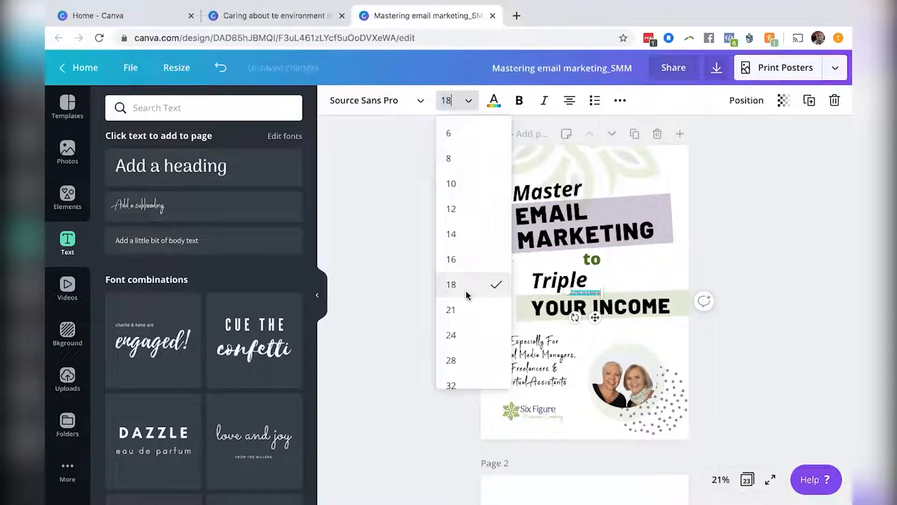
# Replace the body text with SixFigureBusinessCoaching.com.
pyautogui.click(720, 480)
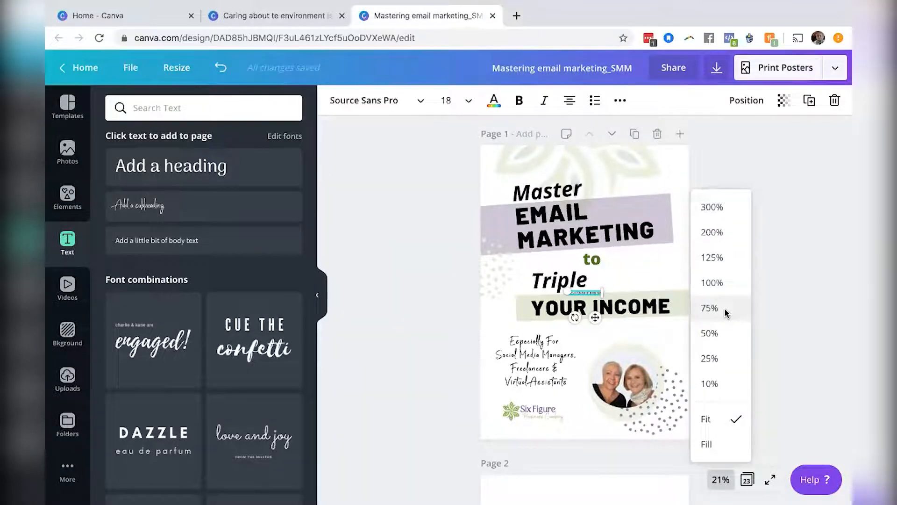
pyautogui.click(724, 308)
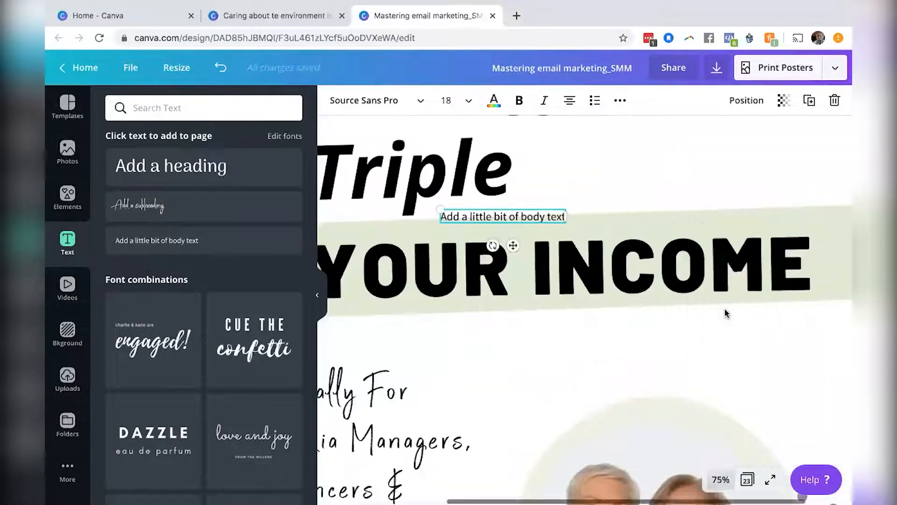
pyautogui.tripleClick(489, 217)
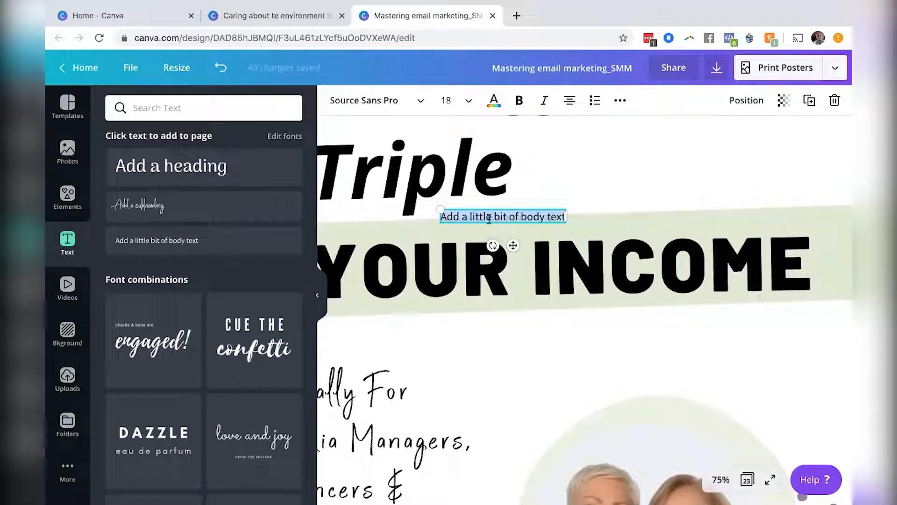
pyautogui.write('SixFi')
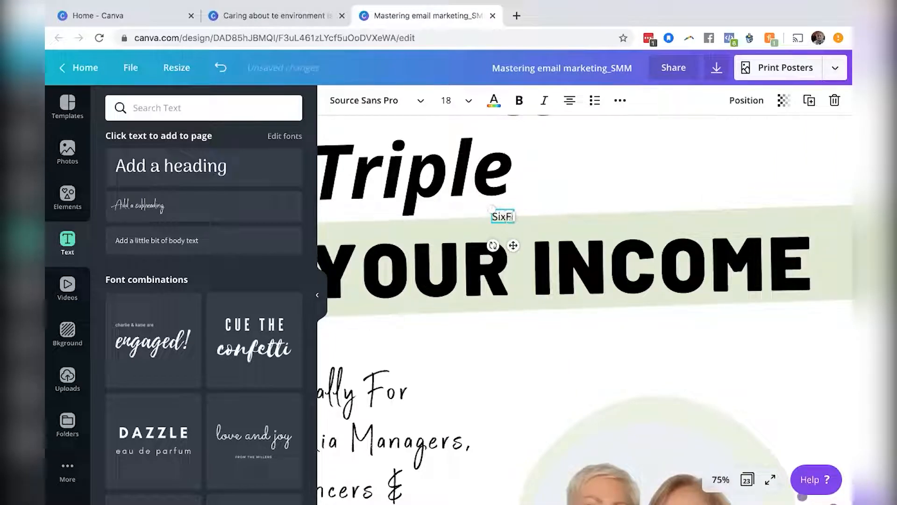
pyautogui.write('gureBusiness')
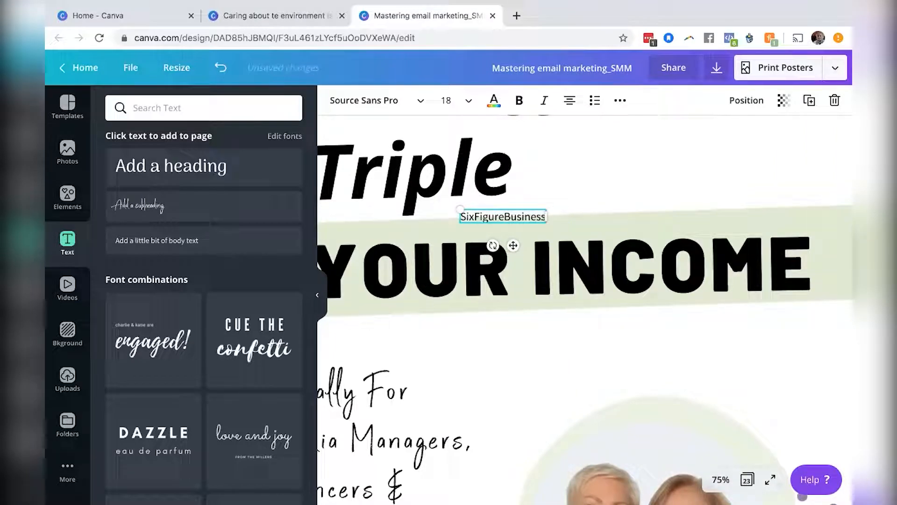
pyautogui.write('Coaching.com')
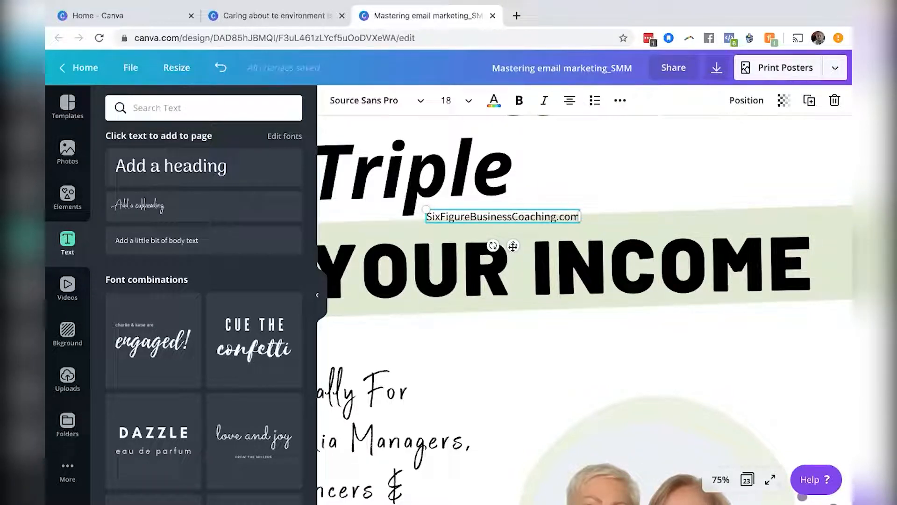
# Move the website text beneath the Six Figure logo near the page's lower-left corner.
pyautogui.moveTo(515, 311); pyautogui.dragTo(518, 400)
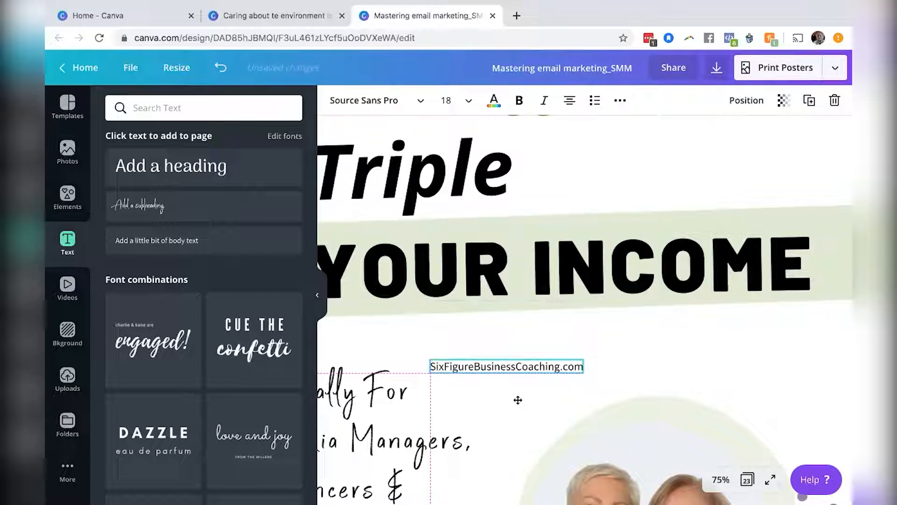
pyautogui.click(720, 479)
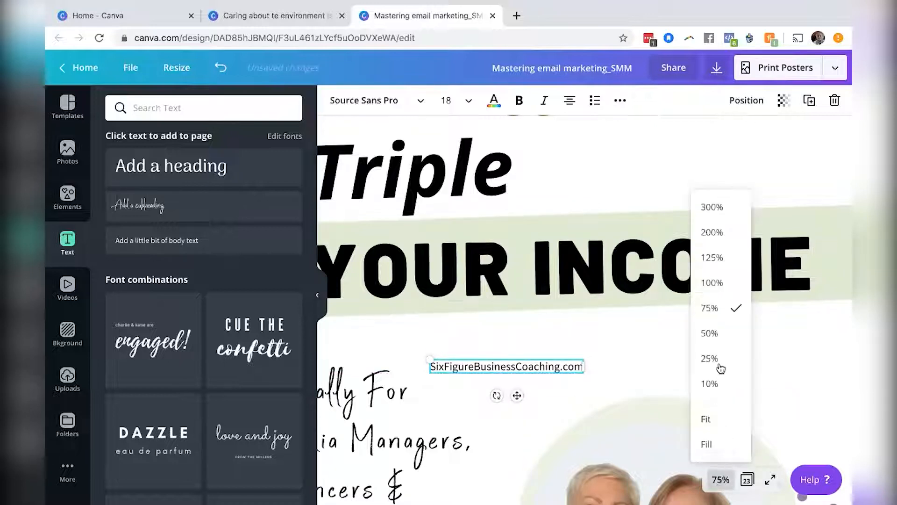
pyautogui.click(720, 360)
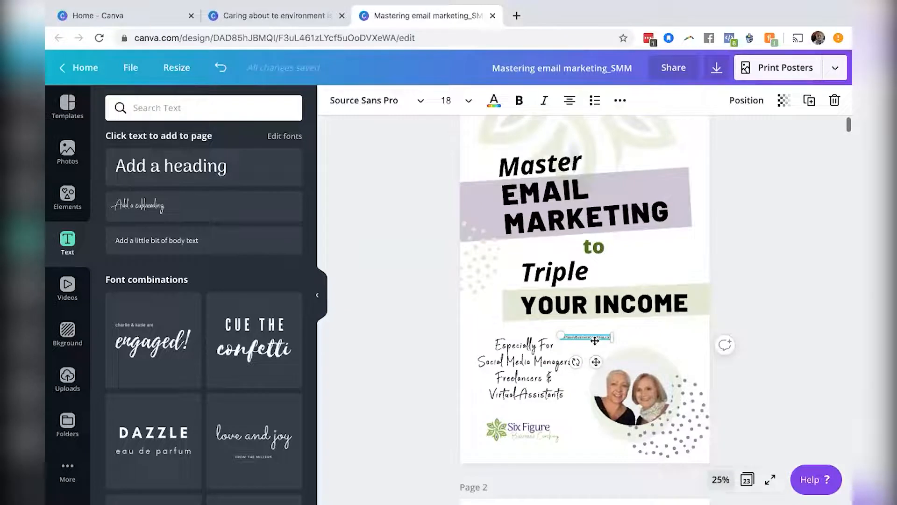
pyautogui.moveTo(548, 430); pyautogui.dragTo(529, 452)
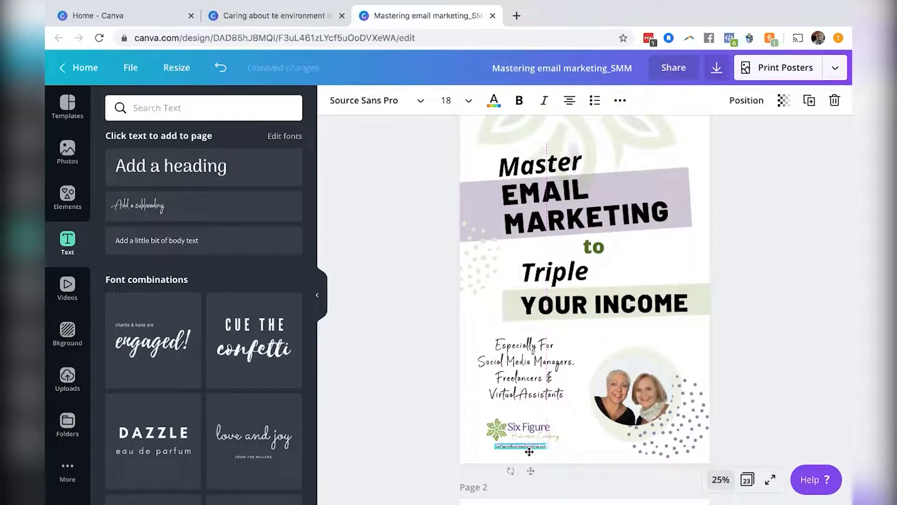
# Set the website text's font size to 24 and nudge it up slightly under the logo.
pyautogui.click(469, 101)
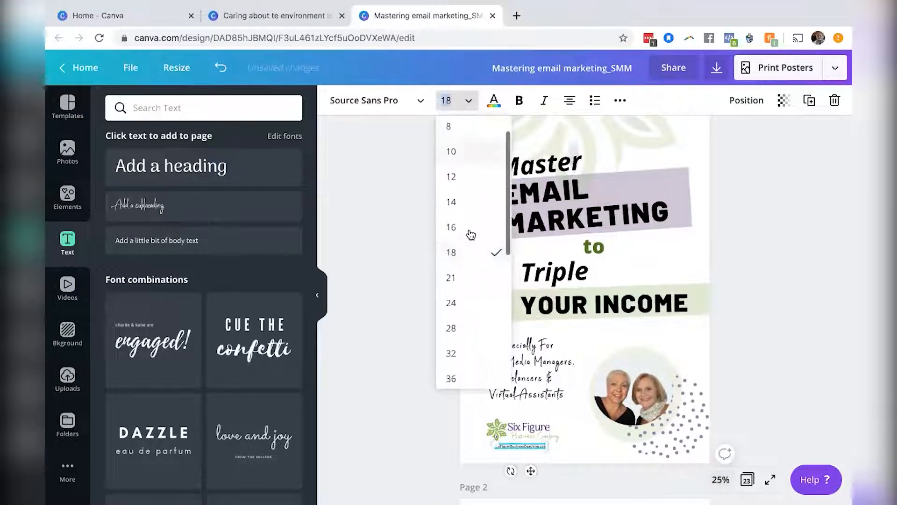
pyautogui.click(470, 302)
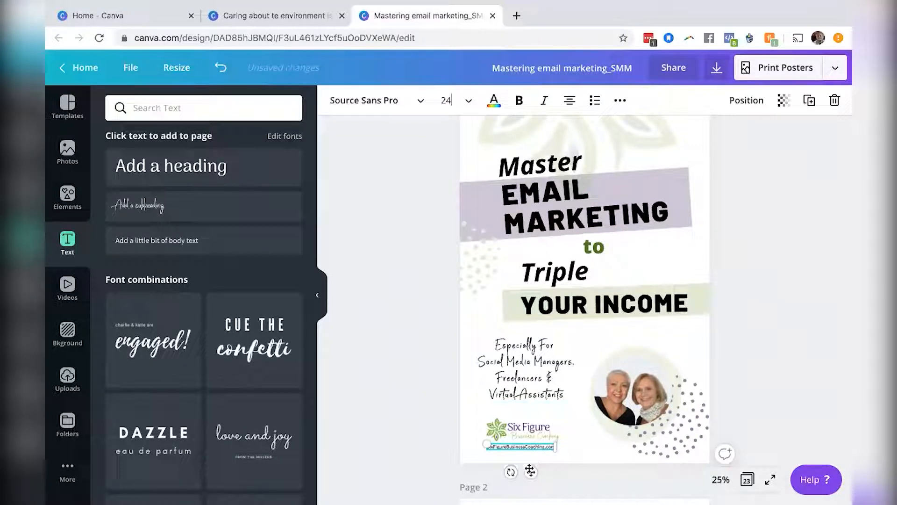
pyautogui.moveTo(530, 464); pyautogui.dragTo(529, 461)
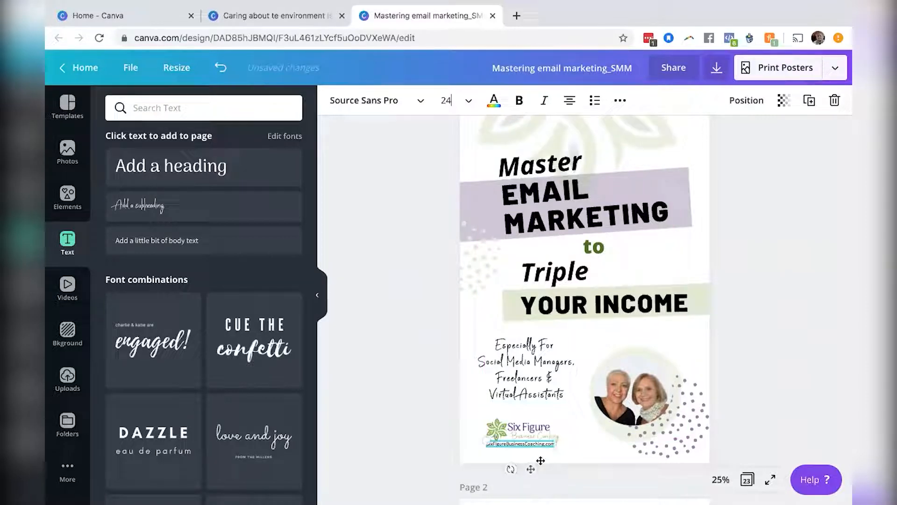
pyautogui.click(723, 321)
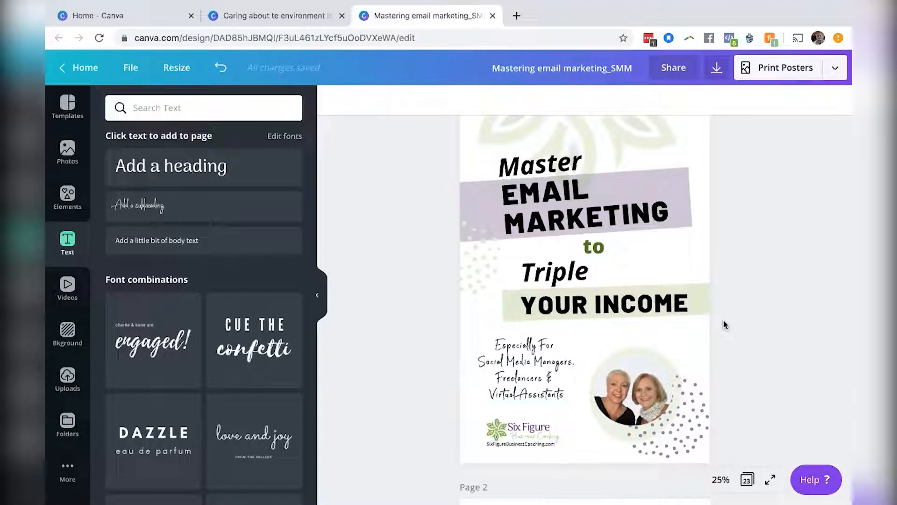
# Nudge the website text down a few steps beneath the Six Figure logo.
pyautogui.click(538, 447)
pyautogui.press('Down')
pyautogui.press('Down')
pyautogui.press('Down')
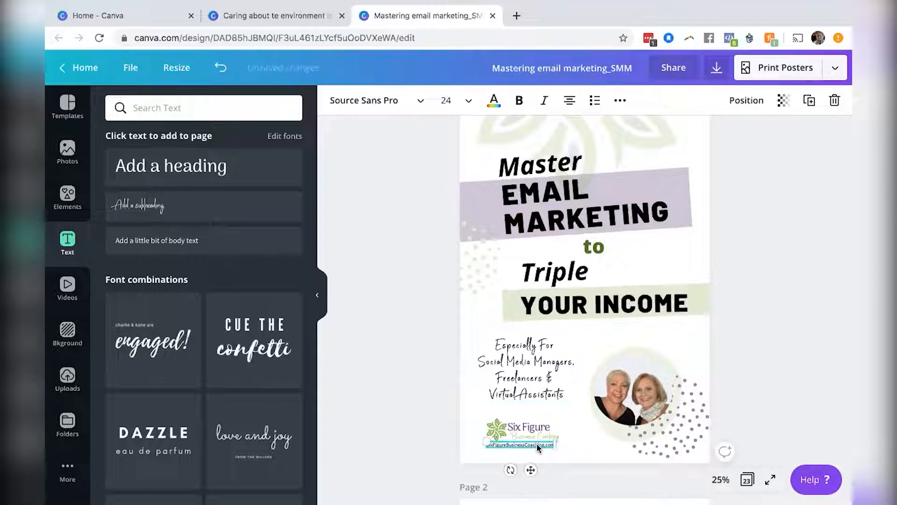
pyautogui.click(739, 346)
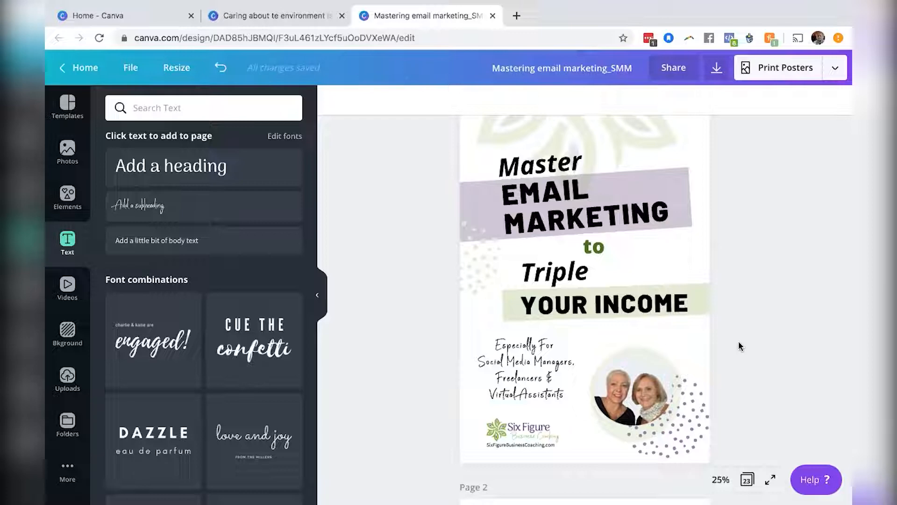
# Scroll through the document to review the cover page and the blank second page.
pyautogui.scroll(-6, 754, 326)
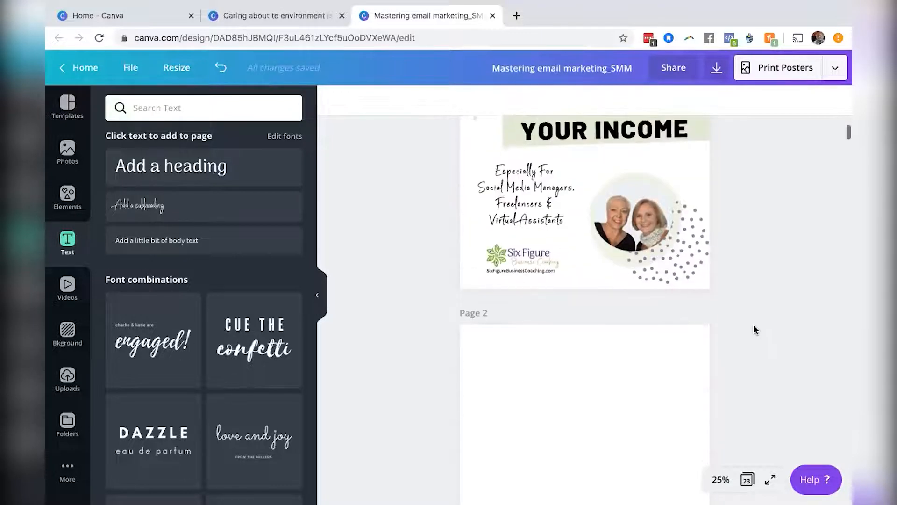
pyautogui.scroll(-2, 754, 325)
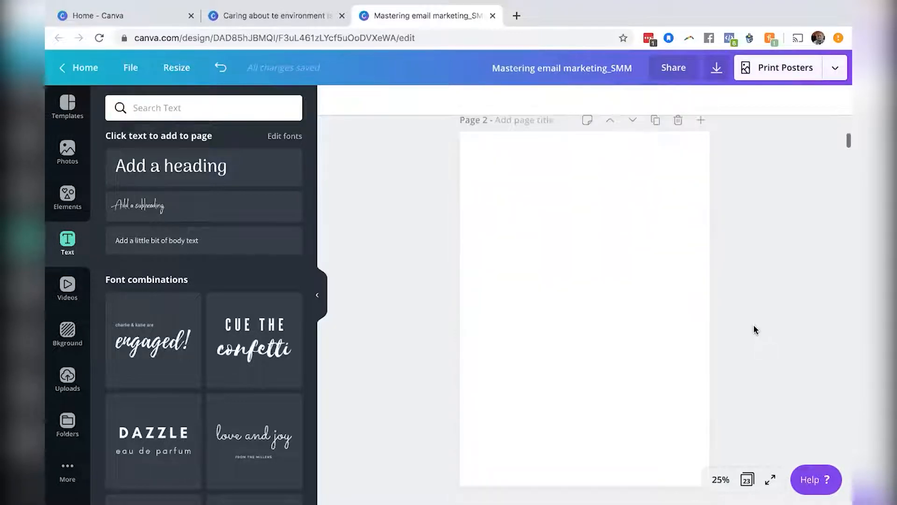
pyautogui.scroll(10, 754, 330)
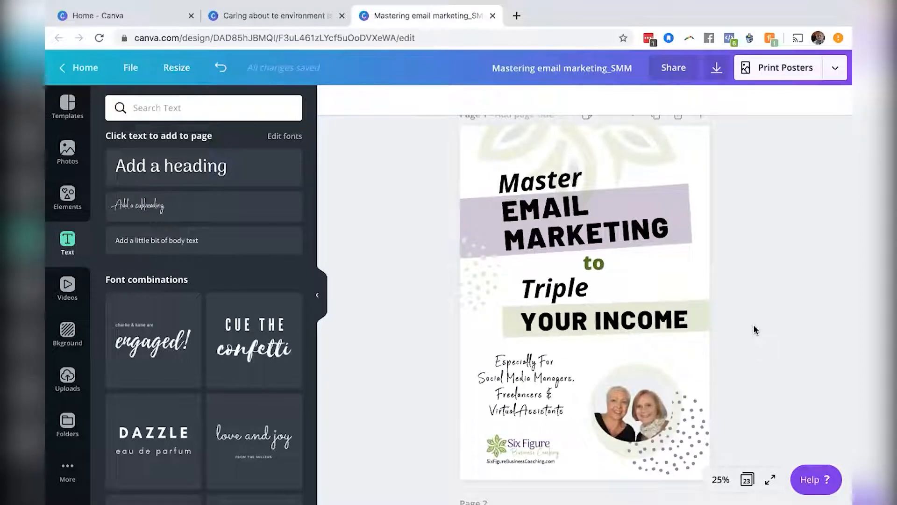
pyautogui.scroll(-8, 754, 327)
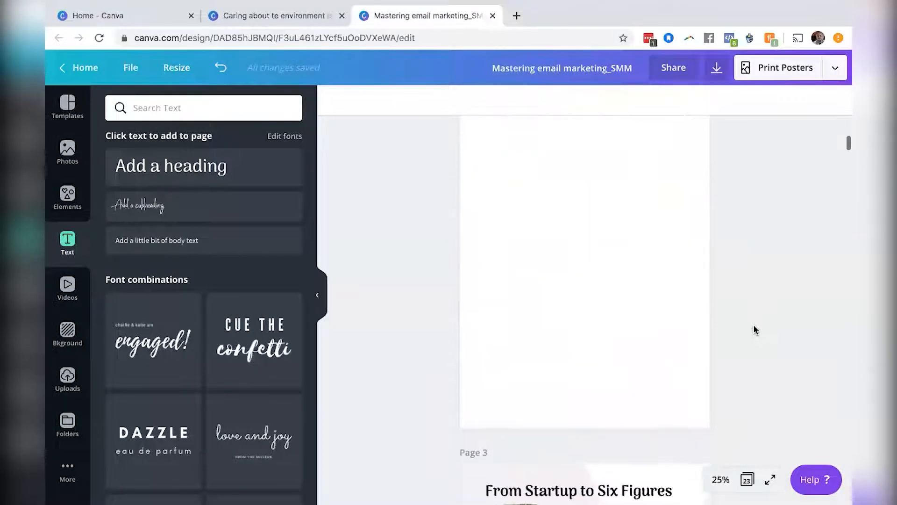
pyautogui.scroll(3, 754, 327)
pyautogui.scroll(8, 754, 330)
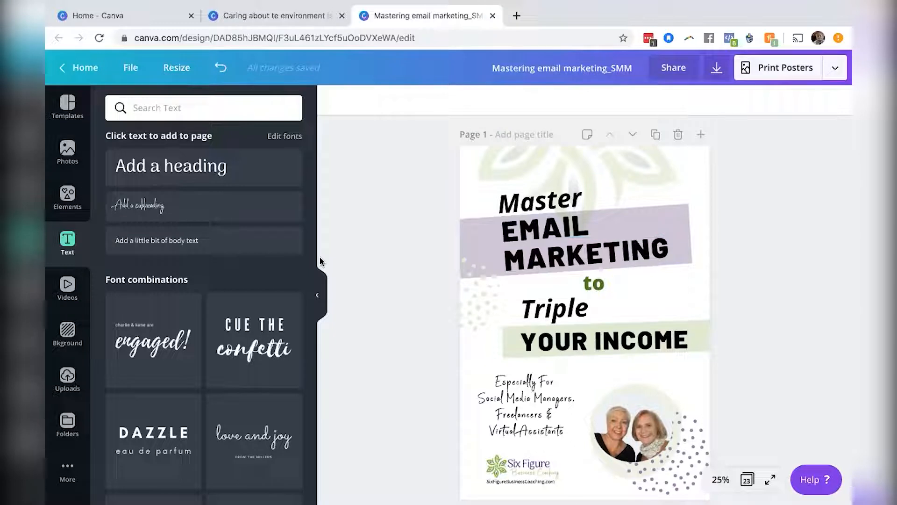
pyautogui.click(66, 379)
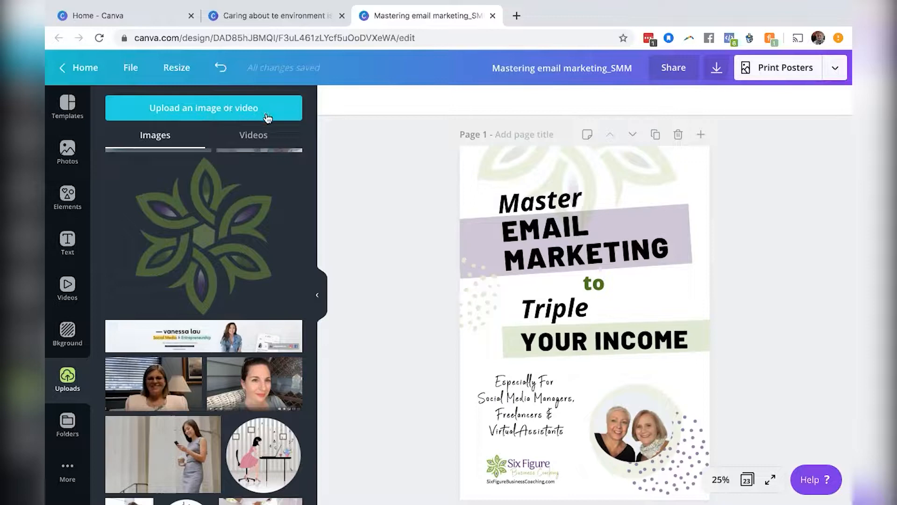
pyautogui.scroll(4, 274, 178)
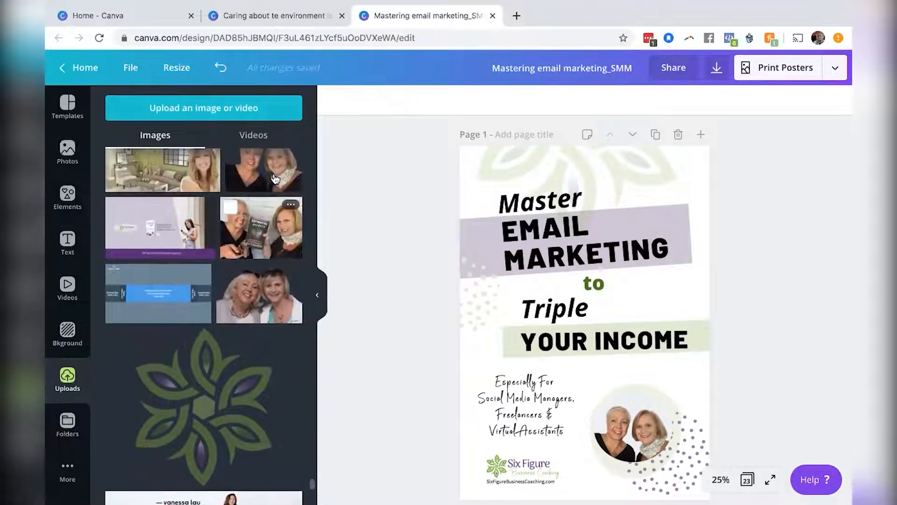
pyautogui.click(200, 108)
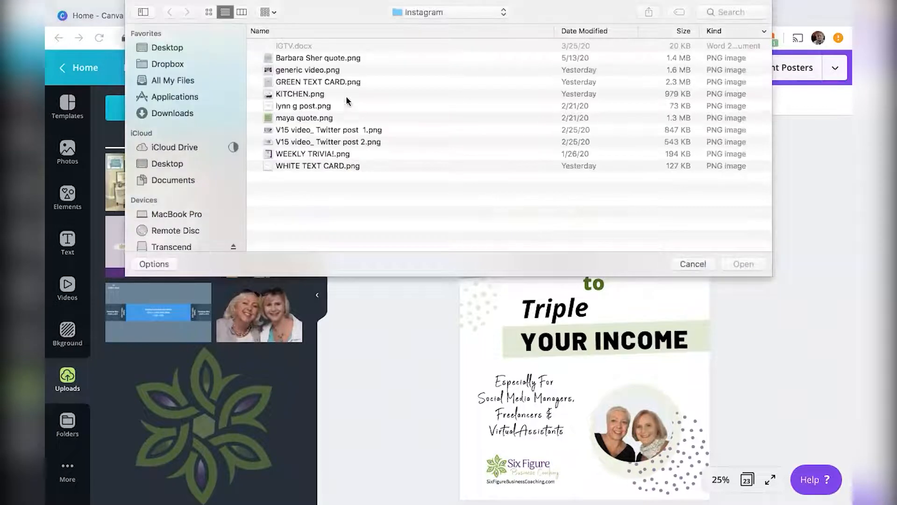
pyautogui.click(182, 113)
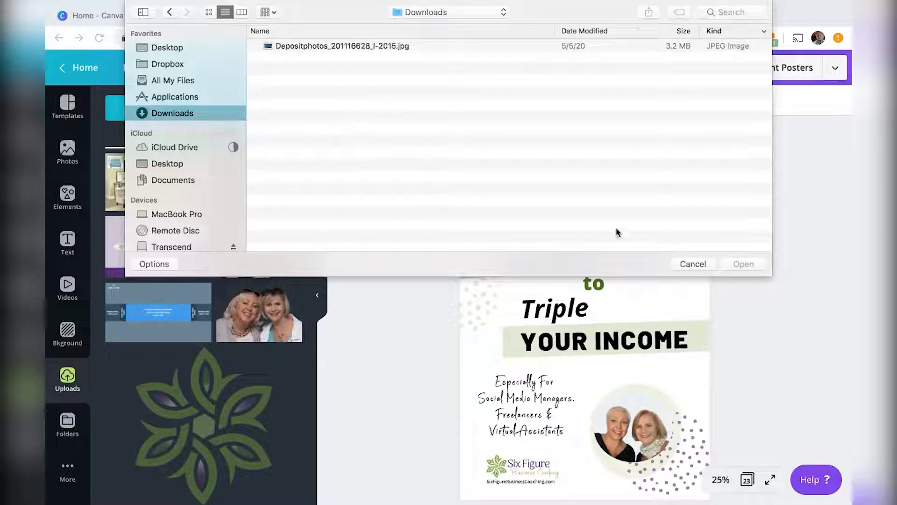
pyautogui.click(693, 264)
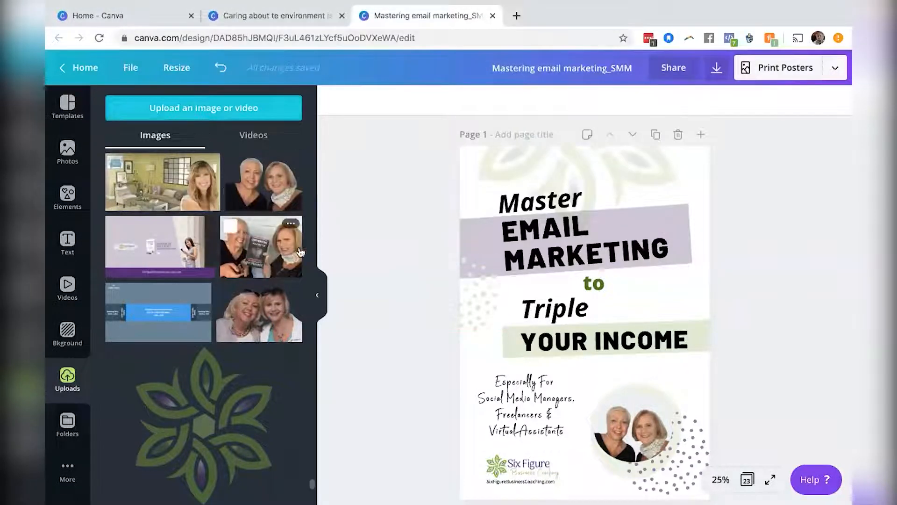
# Add the uploaded flower logo image and place it on page 2.
pyautogui.scroll(2, 271, 378)
pyautogui.scroll(-5, 272, 377)
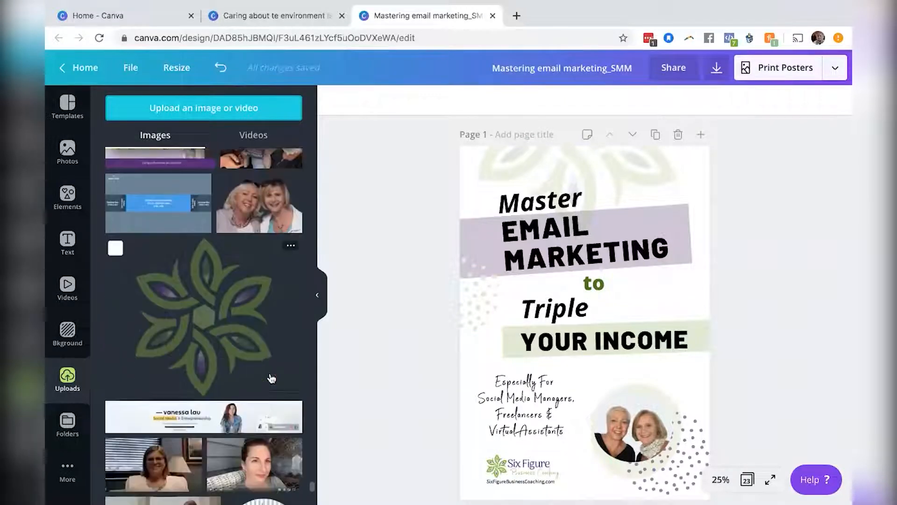
pyautogui.click(214, 326)
pyautogui.scroll(-5, 605, 314)
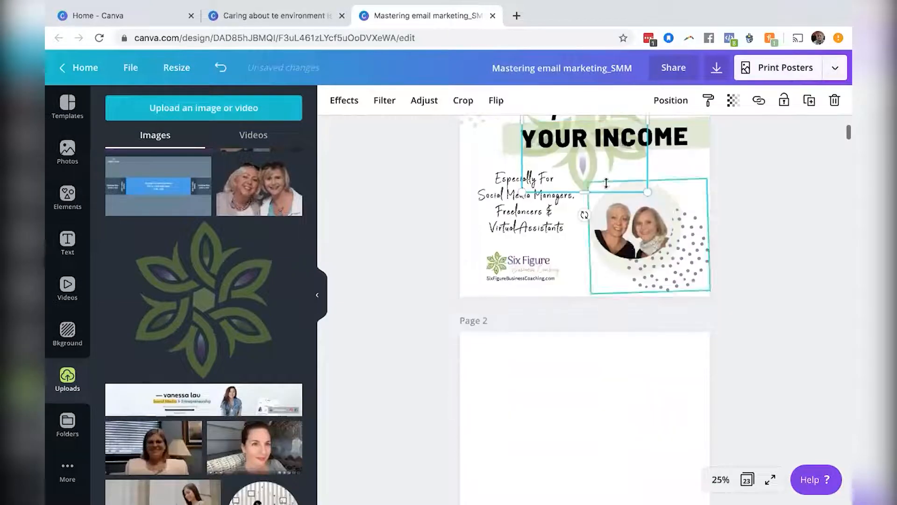
pyautogui.moveTo(582, 169); pyautogui.dragTo(574, 457)
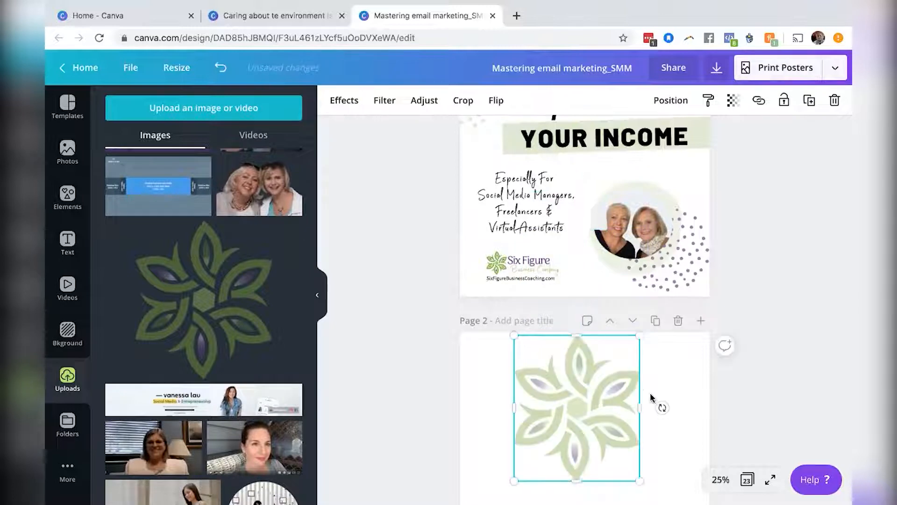
pyautogui.scroll(5, 653, 397)
pyautogui.scroll(-8, 650, 395)
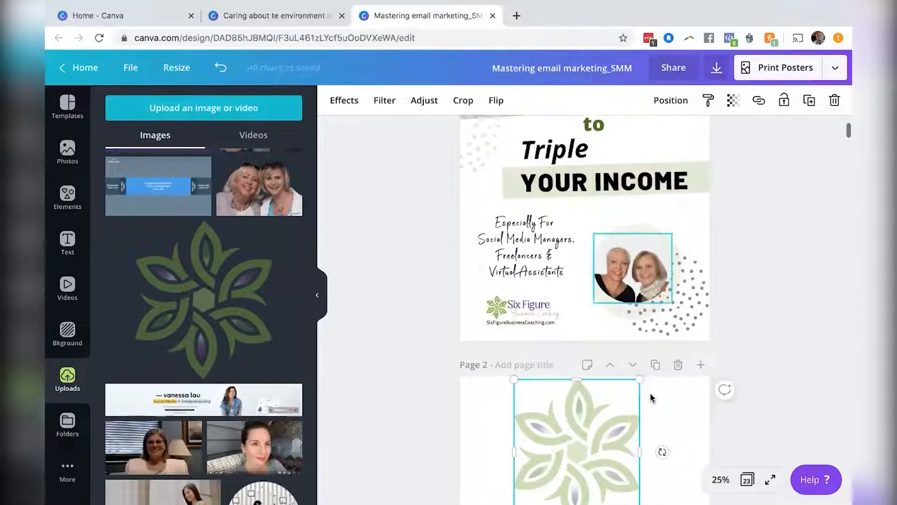
# Enlarge the flower logo and move it up so it runs off page 2's top edge.
pyautogui.moveTo(639, 375); pyautogui.dragTo(682, 411)
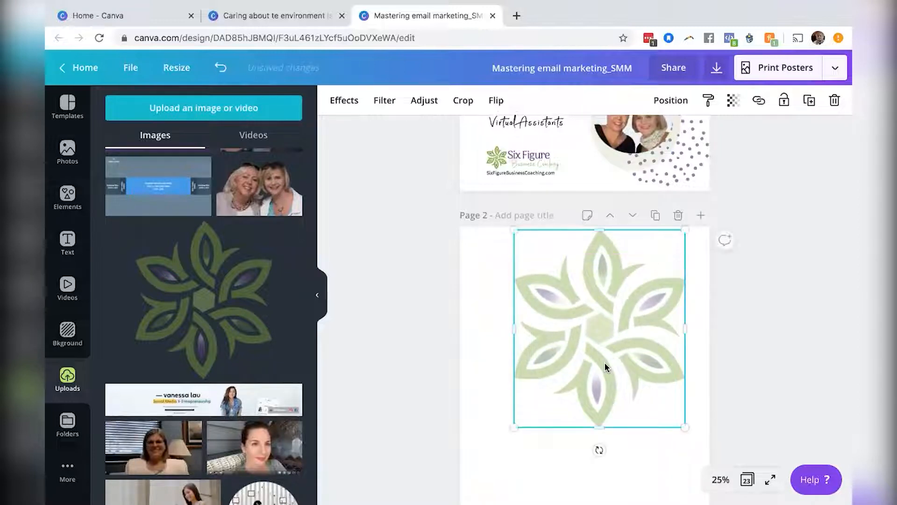
pyautogui.moveTo(602, 279); pyautogui.dragTo(599, 241)
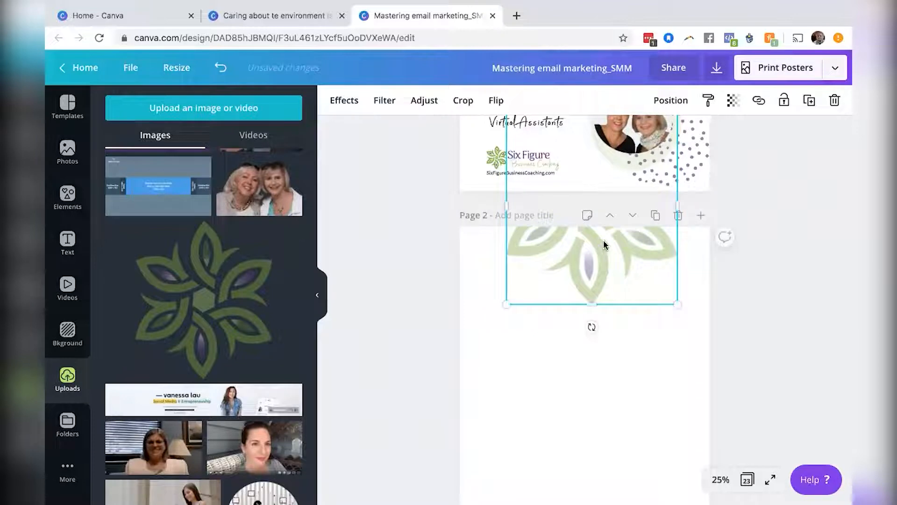
pyautogui.scroll(6, 754, 267)
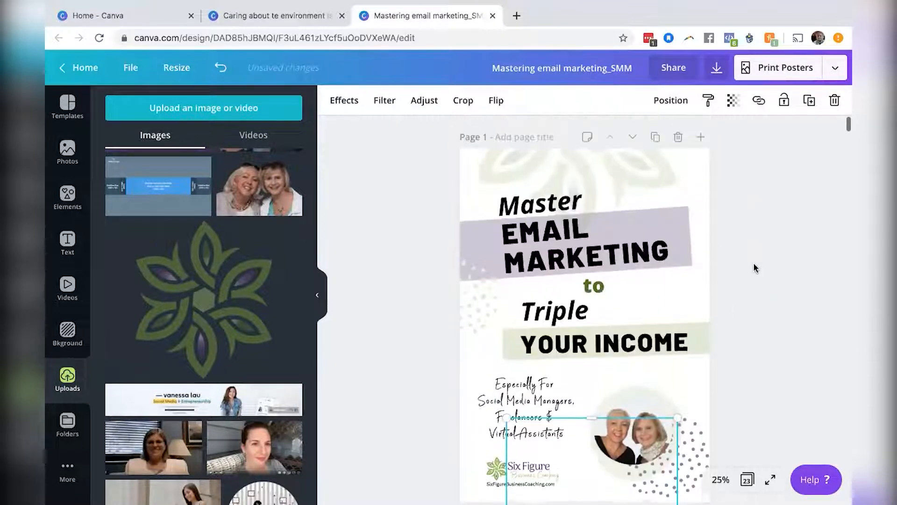
pyautogui.scroll(-4, 755, 268)
pyautogui.scroll(-2, 755, 268)
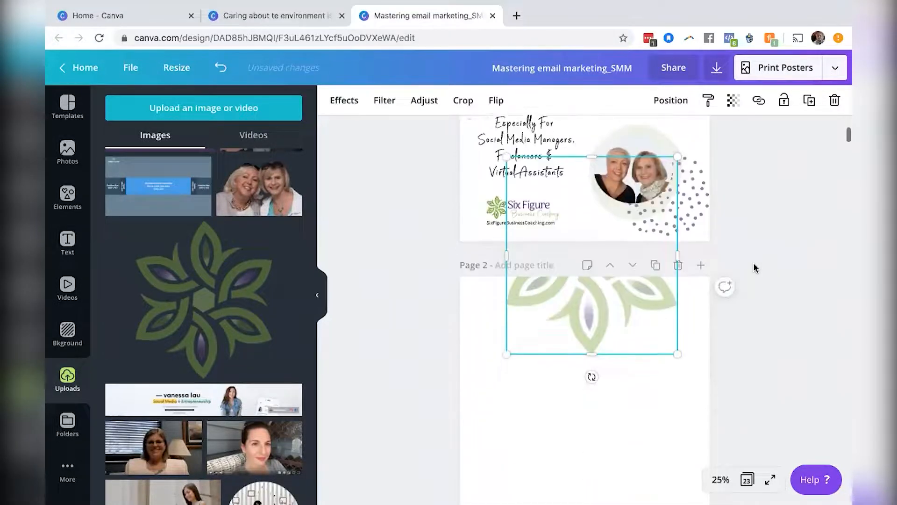
# Set the page-2 flower logo's transparency to 52.
pyautogui.click(734, 102)
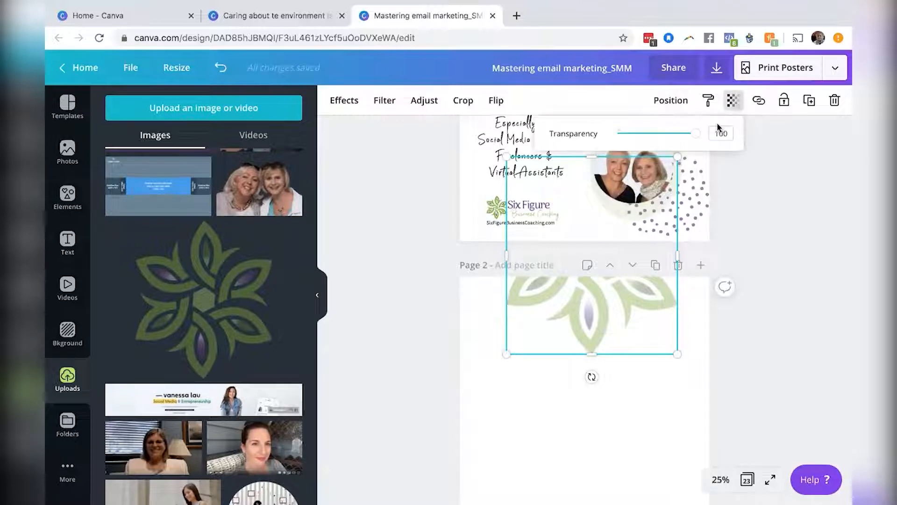
pyautogui.moveTo(696, 135); pyautogui.dragTo(659, 131)
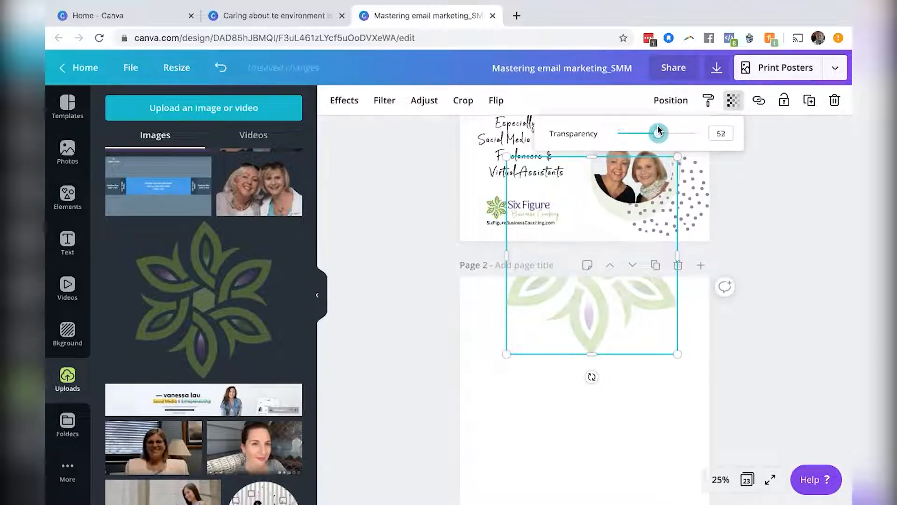
pyautogui.click(798, 211)
# Check the fonts used by the Master and EMAIL MARKETING headings on page 1.
pyautogui.scroll(5, 798, 213)
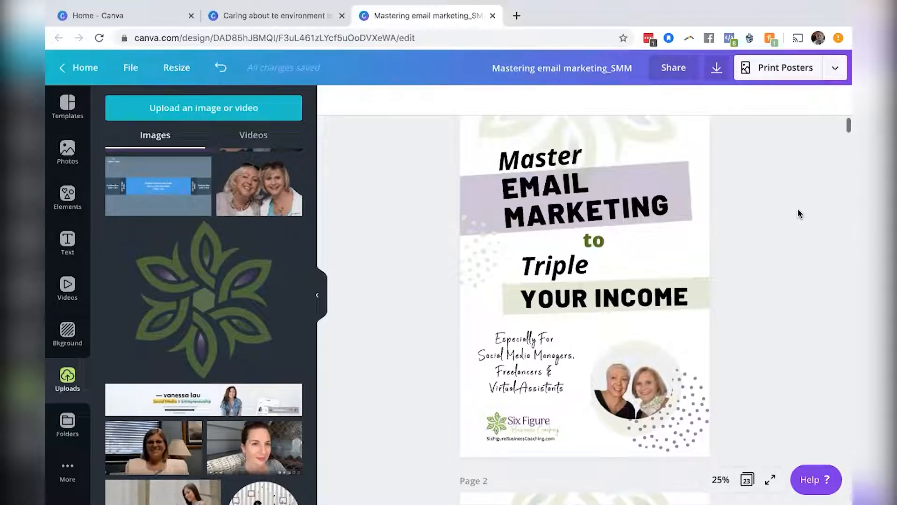
pyautogui.click(542, 158)
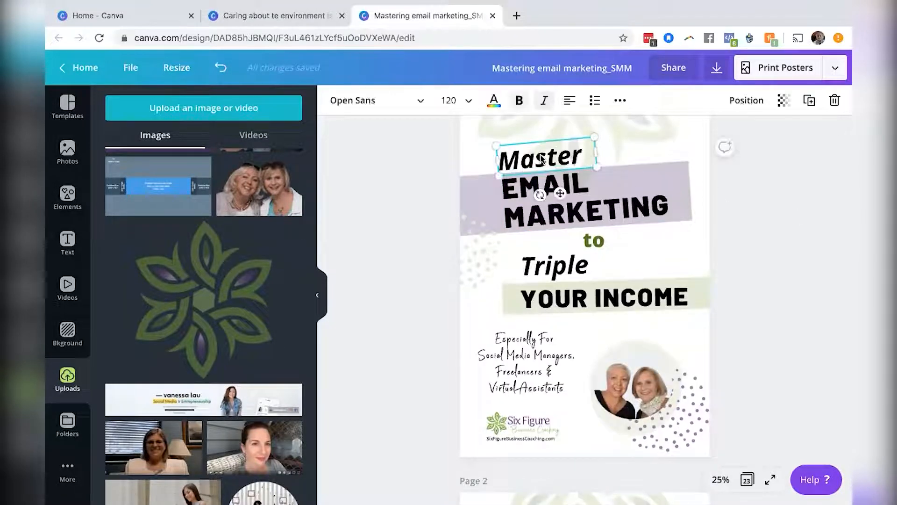
pyautogui.click(567, 195)
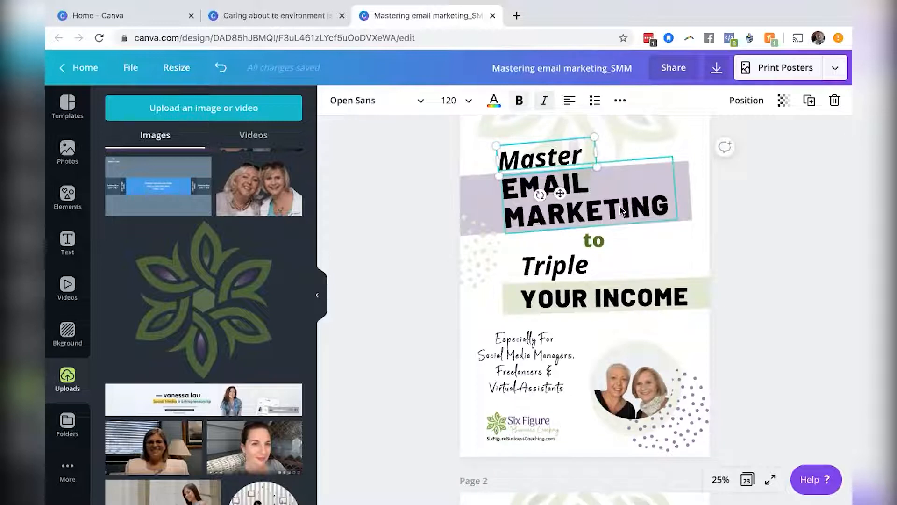
pyautogui.click(547, 159)
pyautogui.click(736, 200)
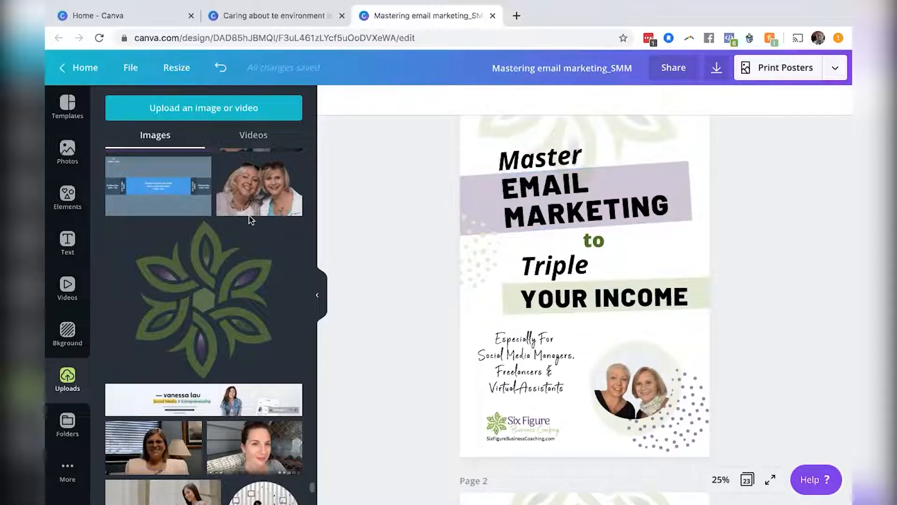
# Add a body text box and move it onto page 2 below the faded logo.
pyautogui.click(67, 239)
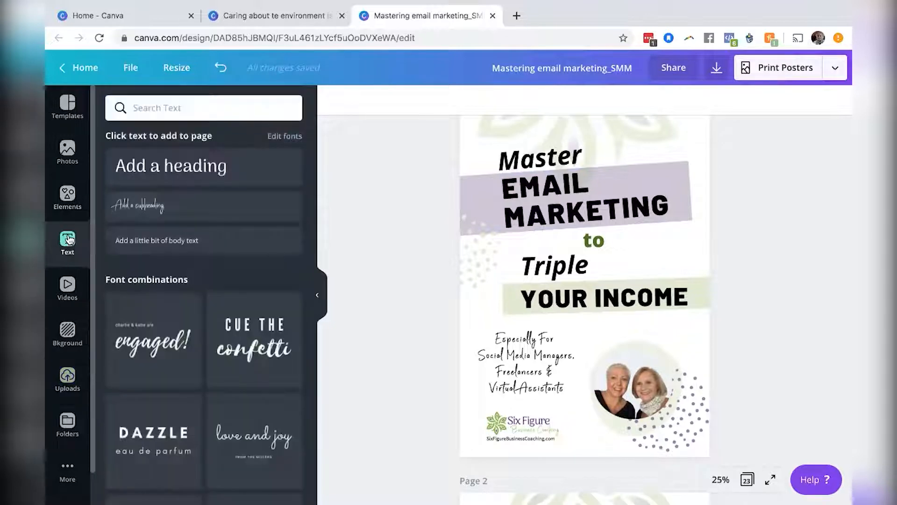
pyautogui.click(201, 239)
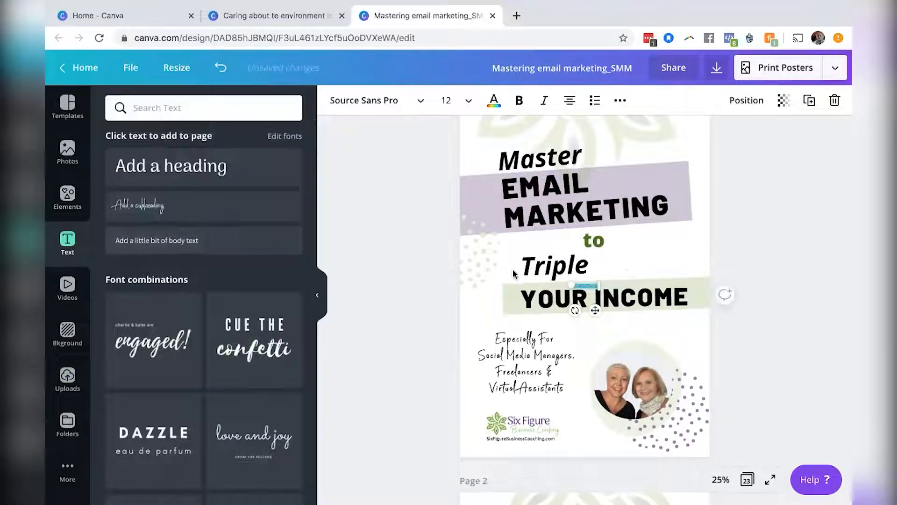
pyautogui.scroll(-3, 745, 278)
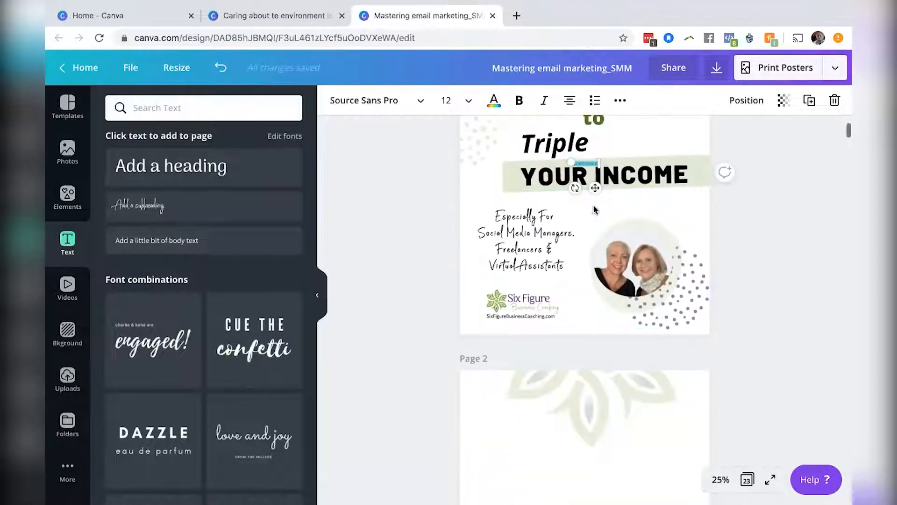
pyautogui.moveTo(595, 187); pyautogui.dragTo(538, 461)
pyautogui.scroll(4, 757, 254)
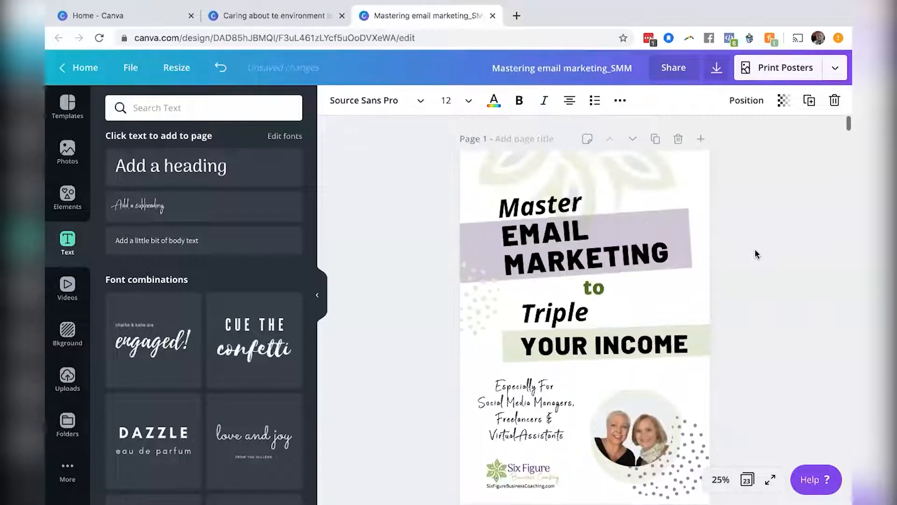
pyautogui.scroll(-4, 757, 254)
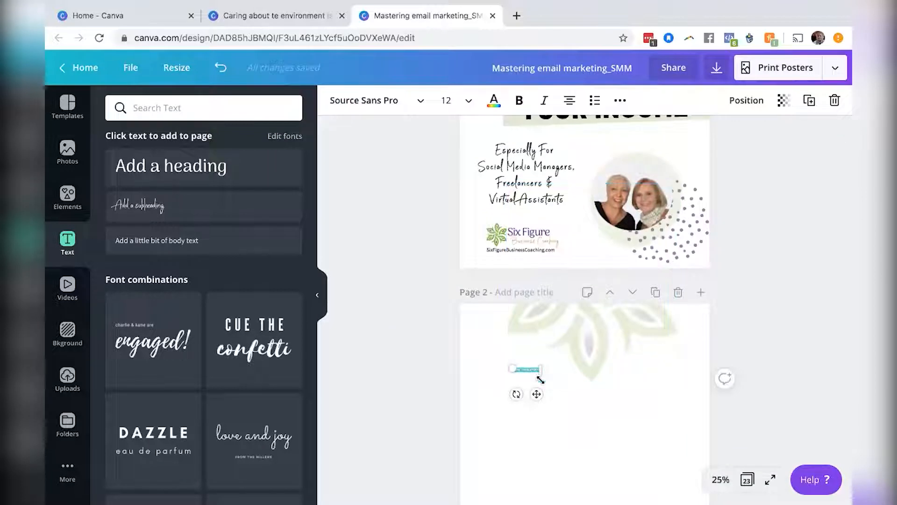
# Set the page-2 body text size to 28 and replace its text with Master.
pyautogui.click(468, 104)
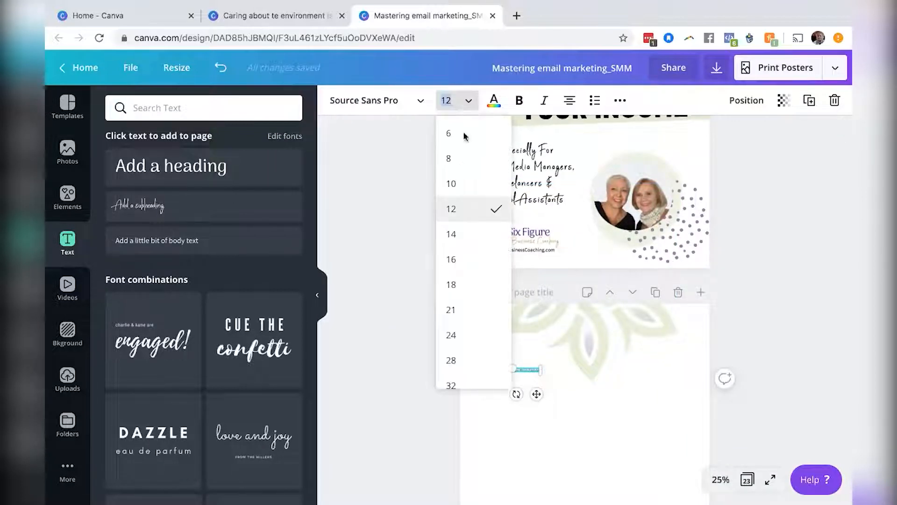
pyautogui.click(454, 360)
pyautogui.doubleClick(536, 369)
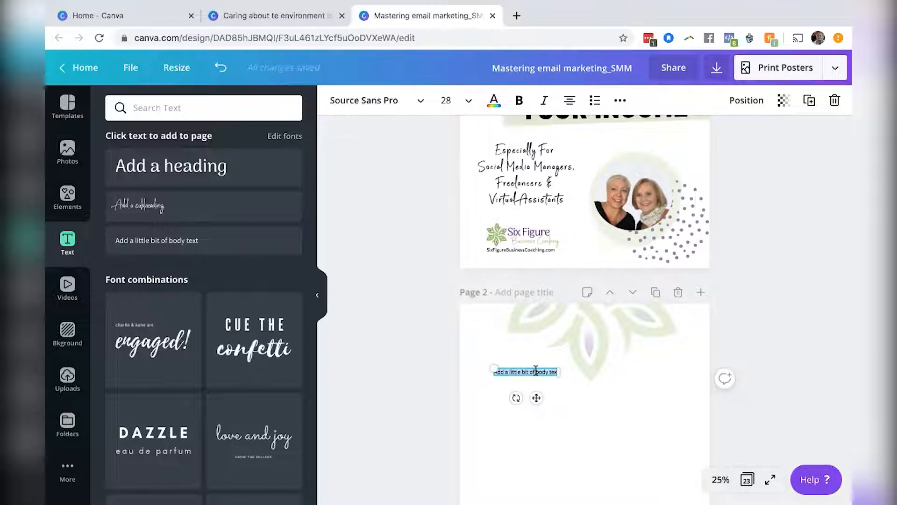
pyautogui.scroll(4, 420, 288)
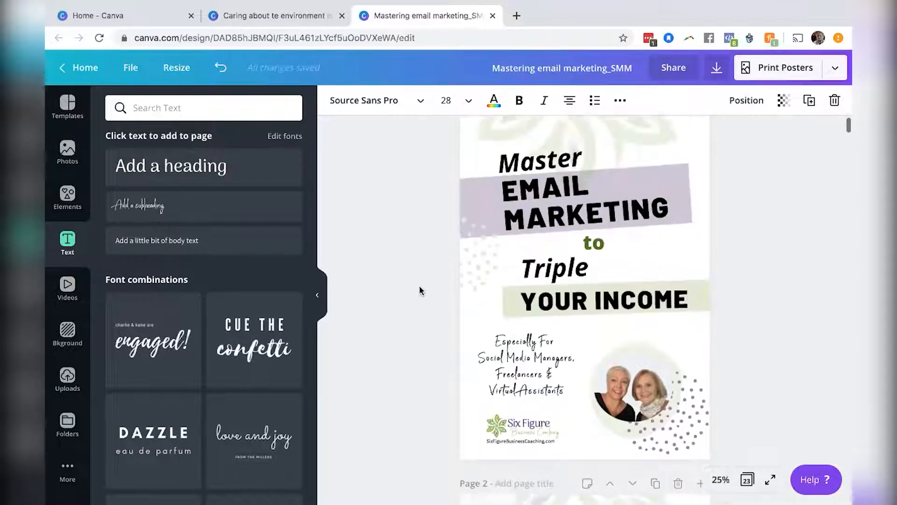
pyautogui.scroll(-4, 419, 287)
pyautogui.write('Maste')
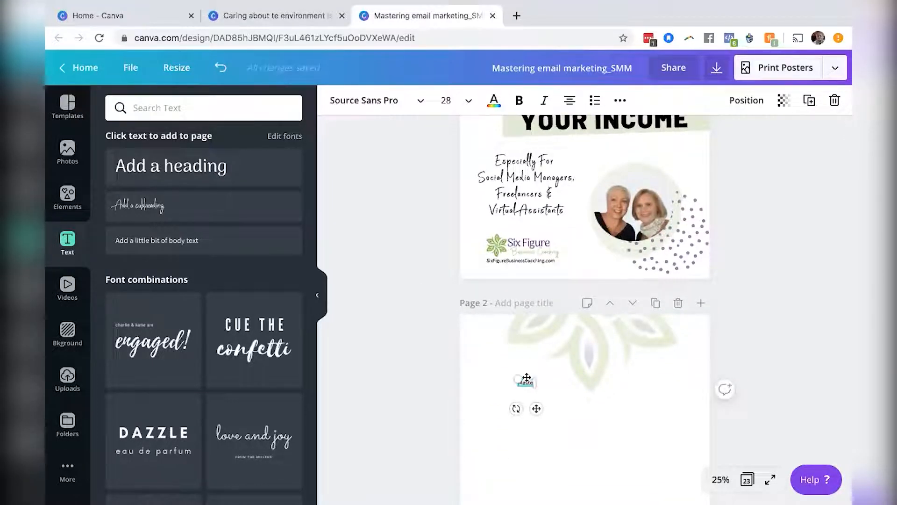
# Enlarge the page-2 Master text step by step to a font size of 120.
pyautogui.click(462, 104)
pyautogui.click(467, 356)
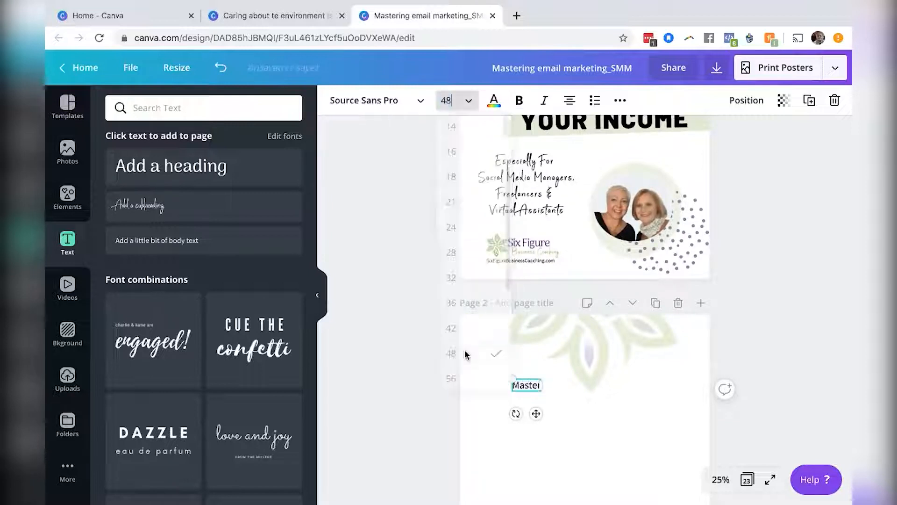
pyautogui.click(470, 101)
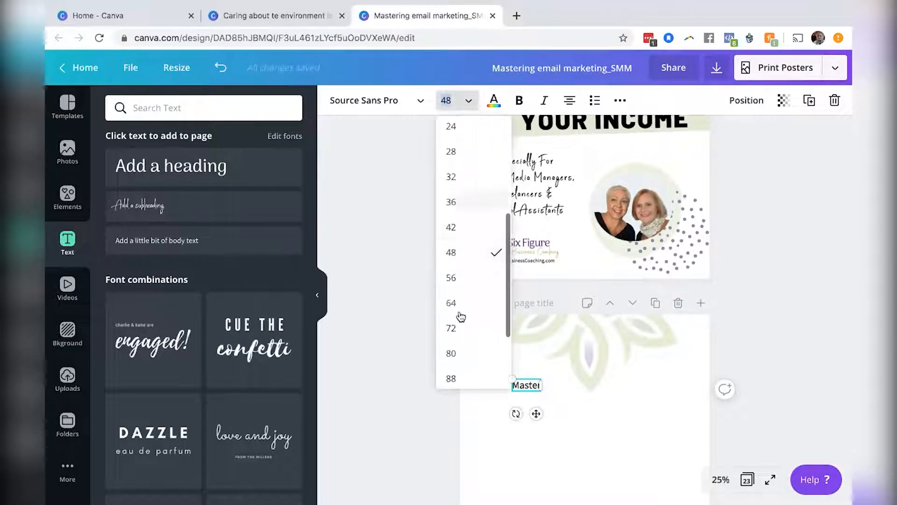
pyautogui.click(451, 351)
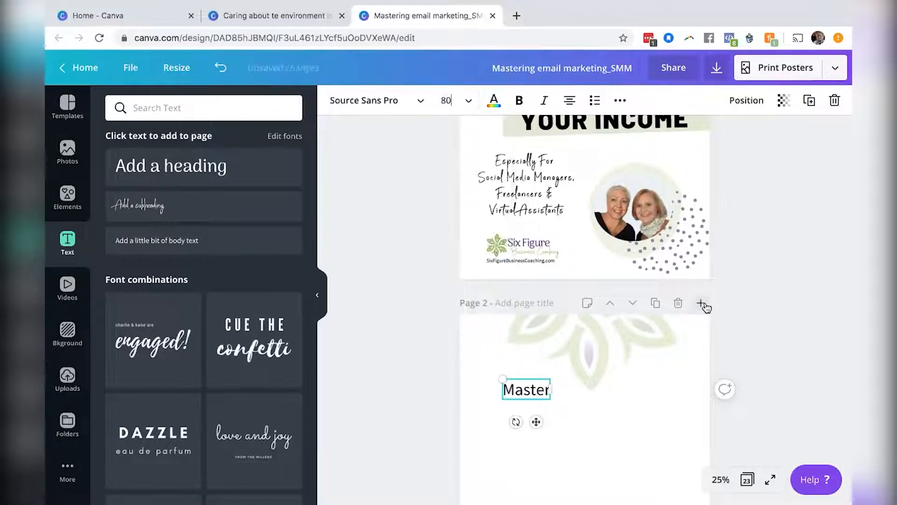
pyautogui.scroll(5, 704, 305)
pyautogui.scroll(-5, 706, 306)
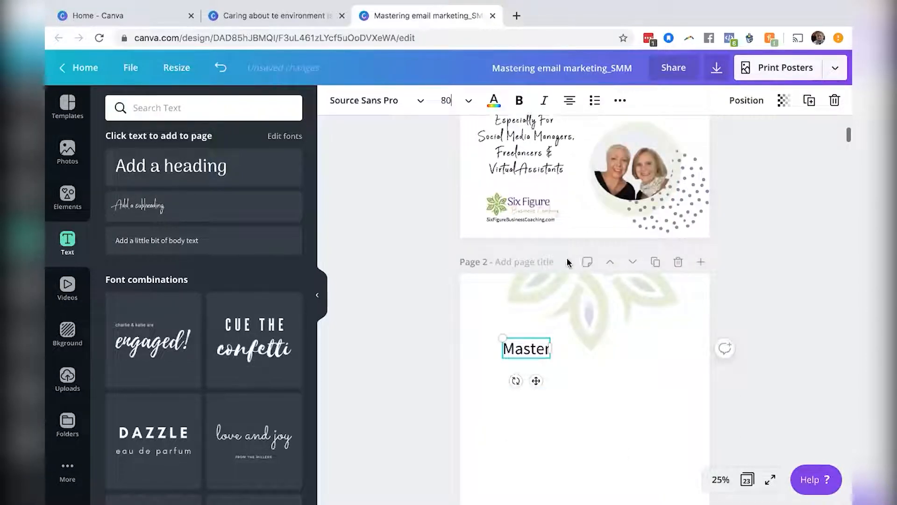
pyautogui.click(455, 100)
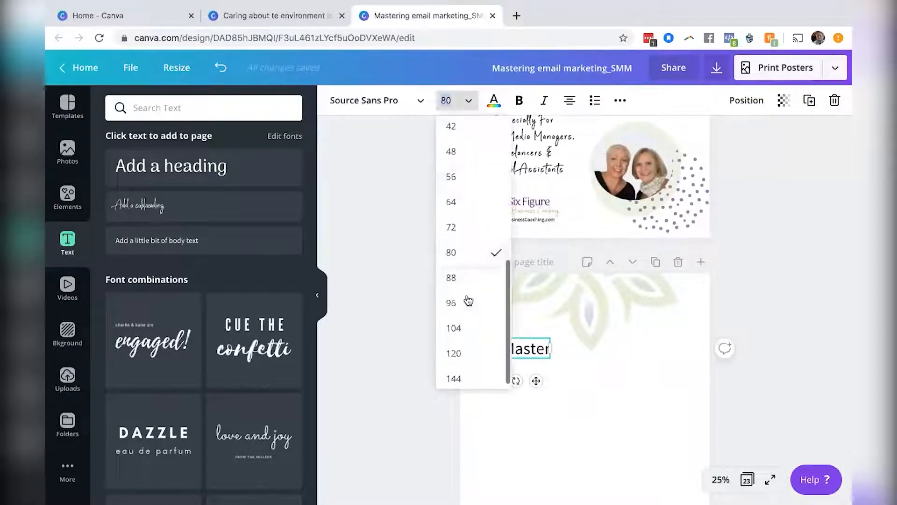
pyautogui.click(468, 303)
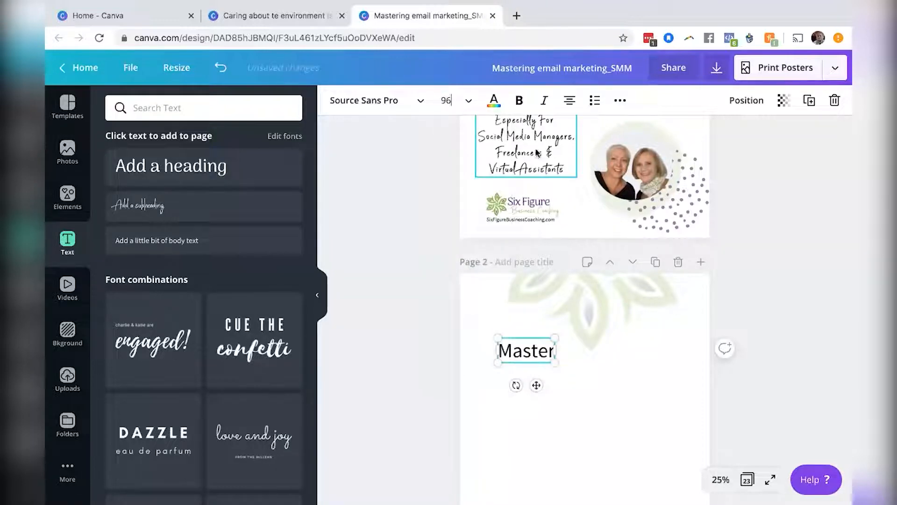
pyautogui.scroll(5, 793, 188)
pyautogui.scroll(-5, 793, 187)
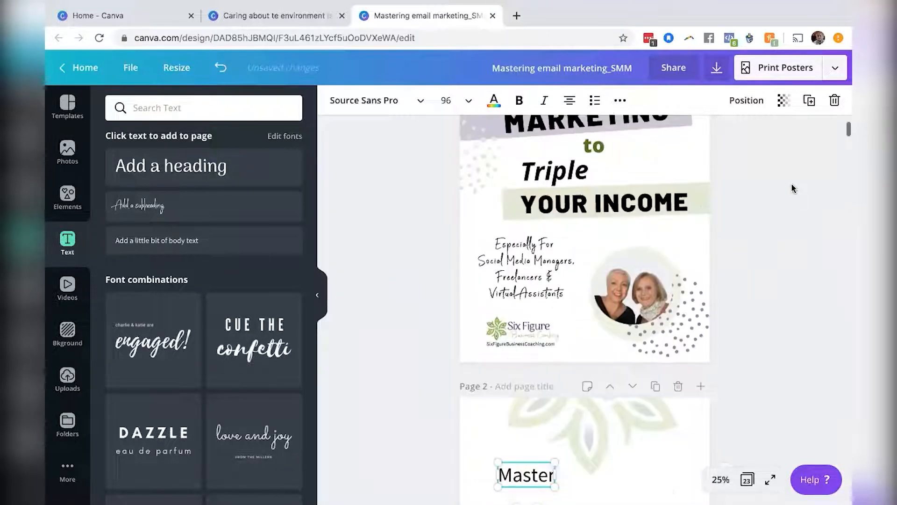
pyautogui.click(468, 101)
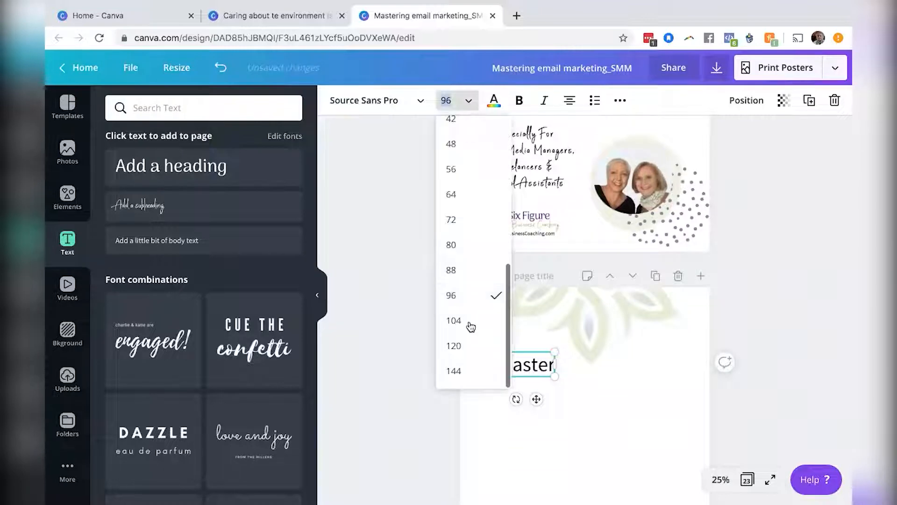
pyautogui.click(470, 344)
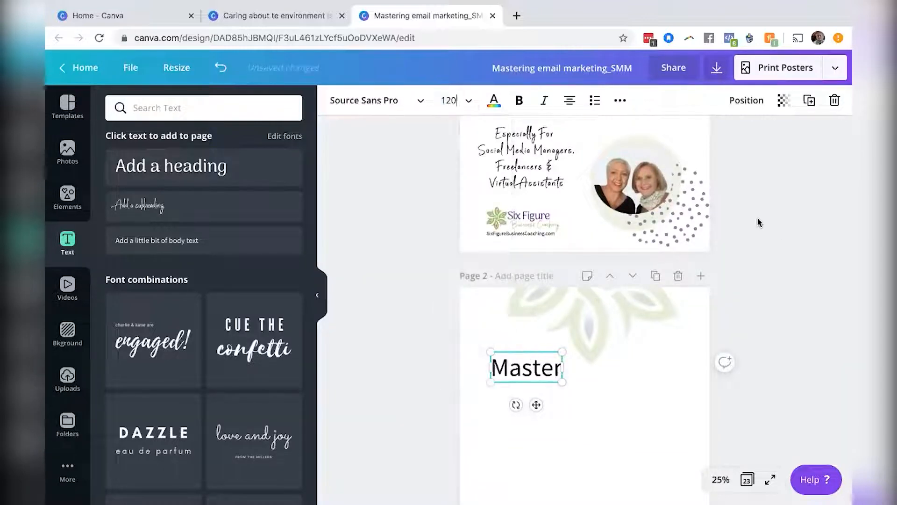
pyautogui.scroll(5, 771, 229)
pyautogui.scroll(-5, 758, 222)
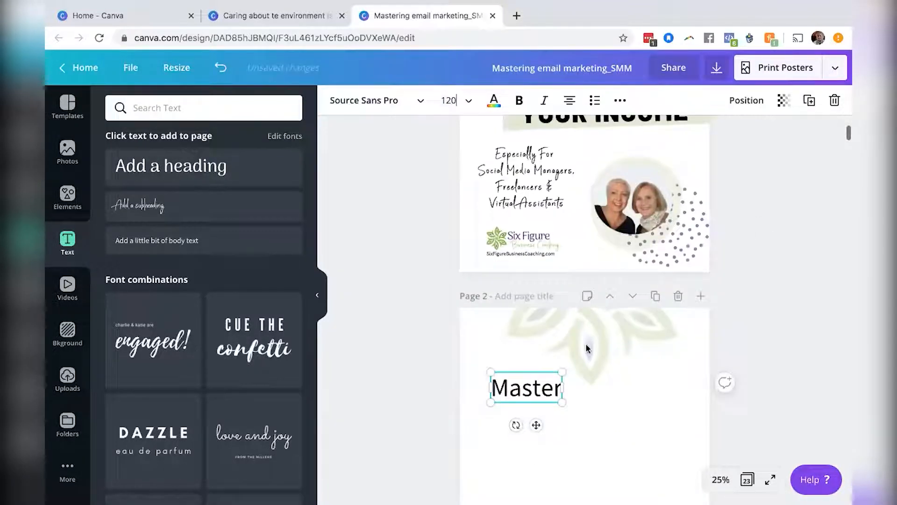
# Make the page-2 Master text bold and italic.
pyautogui.doubleClick(536, 388)
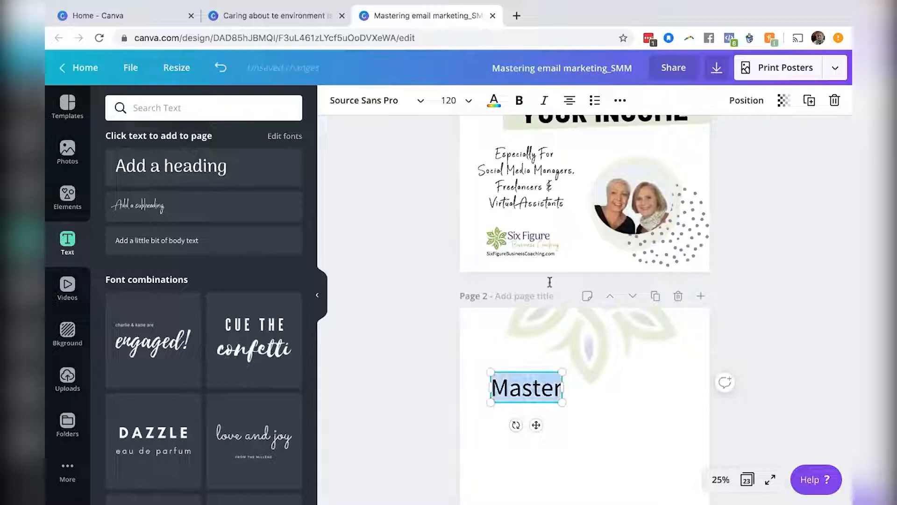
pyautogui.click(518, 102)
pyautogui.click(544, 101)
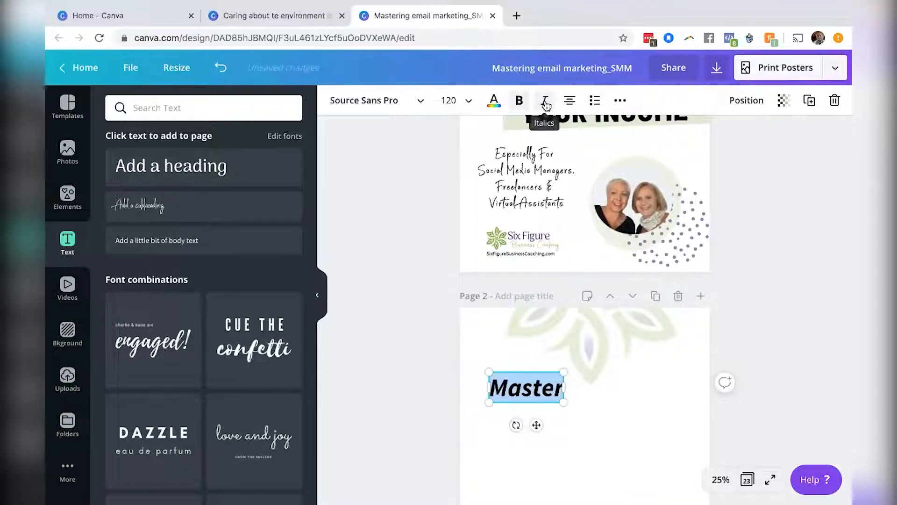
pyautogui.scroll(4, 758, 161)
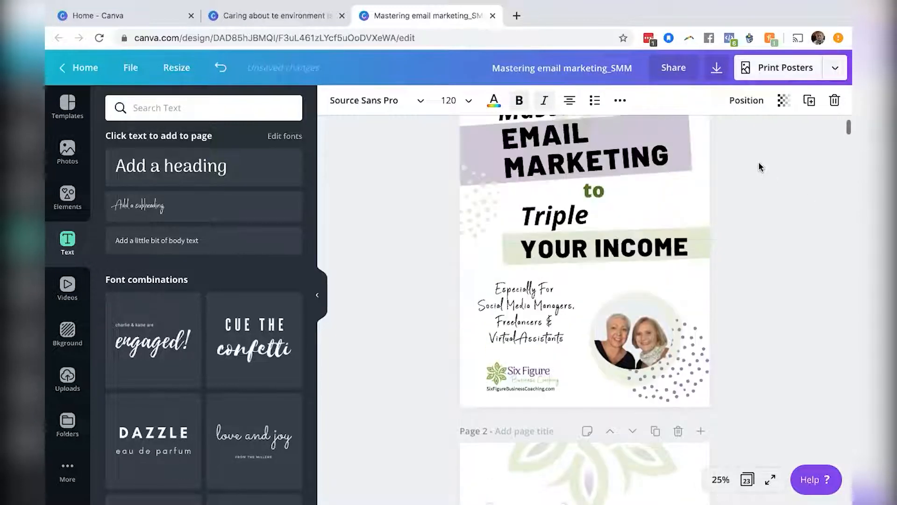
pyautogui.scroll(-4, 759, 163)
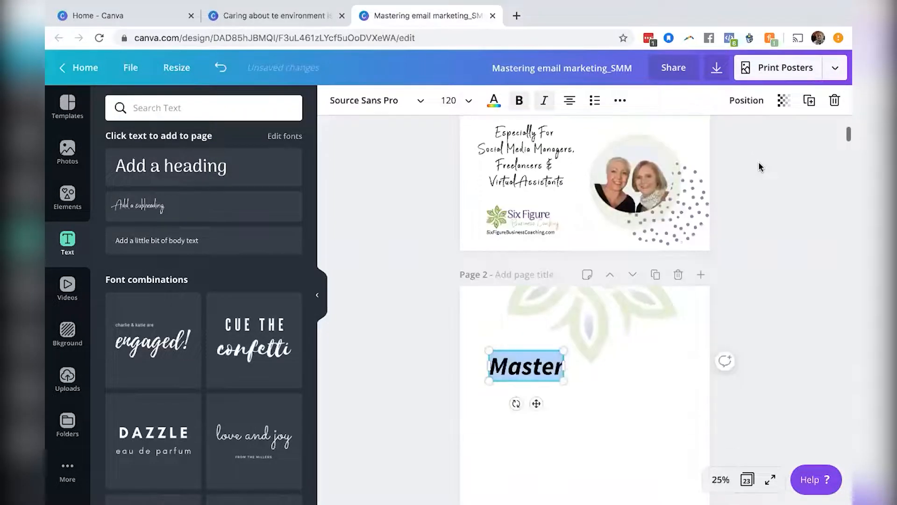
pyautogui.scroll(4, 760, 165)
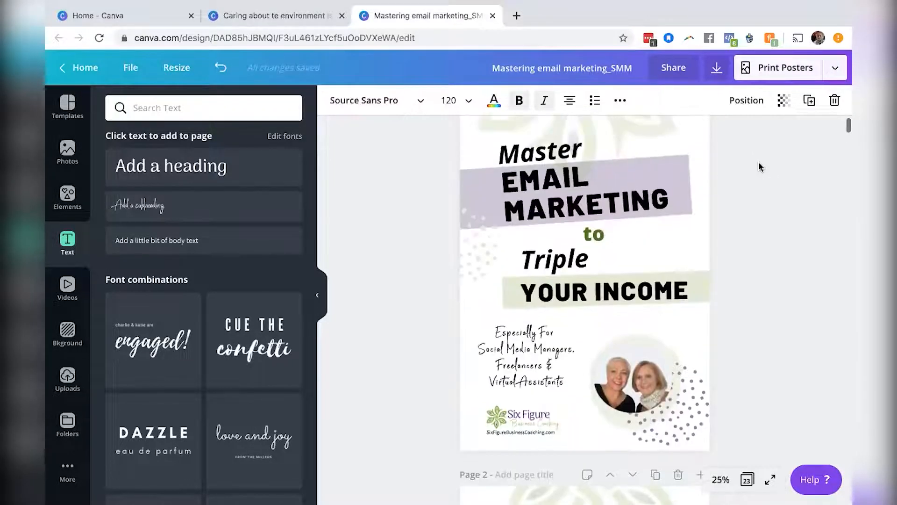
pyautogui.scroll(-4, 758, 161)
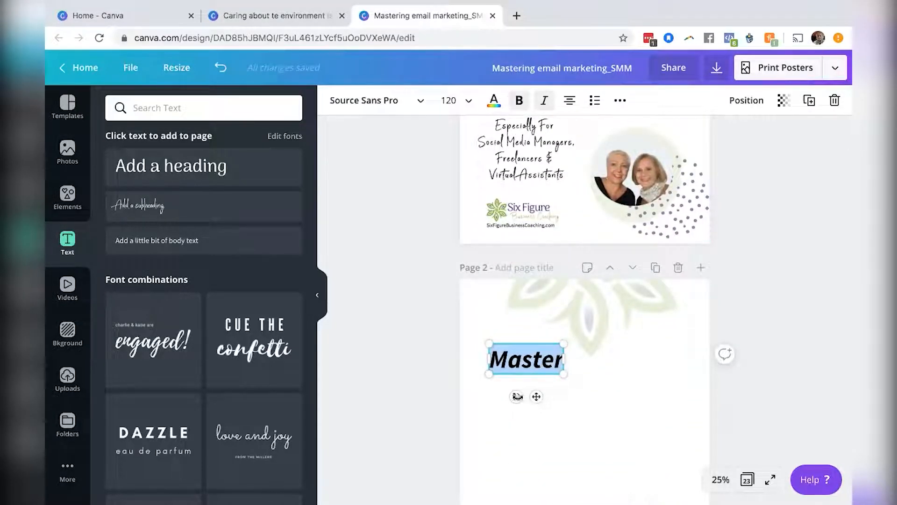
# Tilt the page-2 Master text slightly upward like the page-1 heading and shift it a little right.
pyautogui.moveTo(518, 397); pyautogui.dragTo(527, 397)
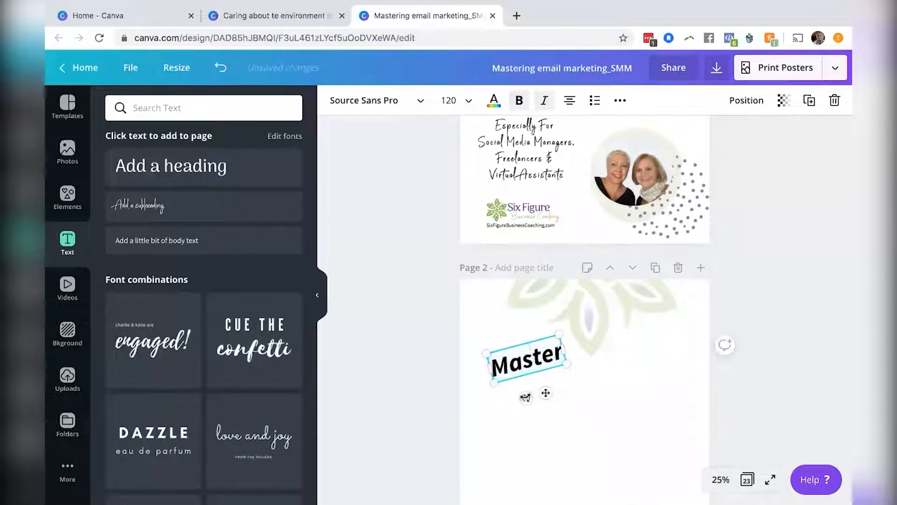
pyautogui.moveTo(522, 396); pyautogui.dragTo(522, 397)
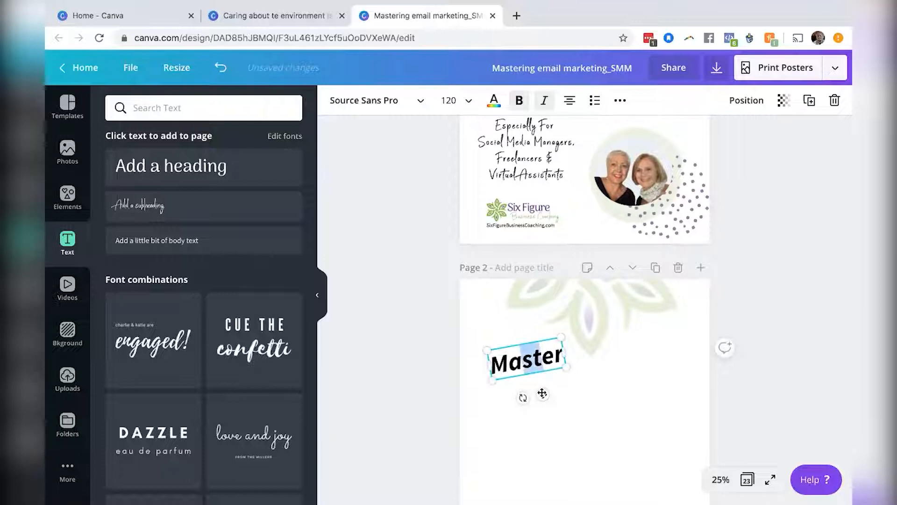
pyautogui.moveTo(546, 395); pyautogui.dragTo(560, 394)
pyautogui.click(732, 304)
# Compare the page-1 Master and EMAIL MARKETING headings' fonts and sizes with the page-2 text.
pyautogui.scroll(1, 732, 303)
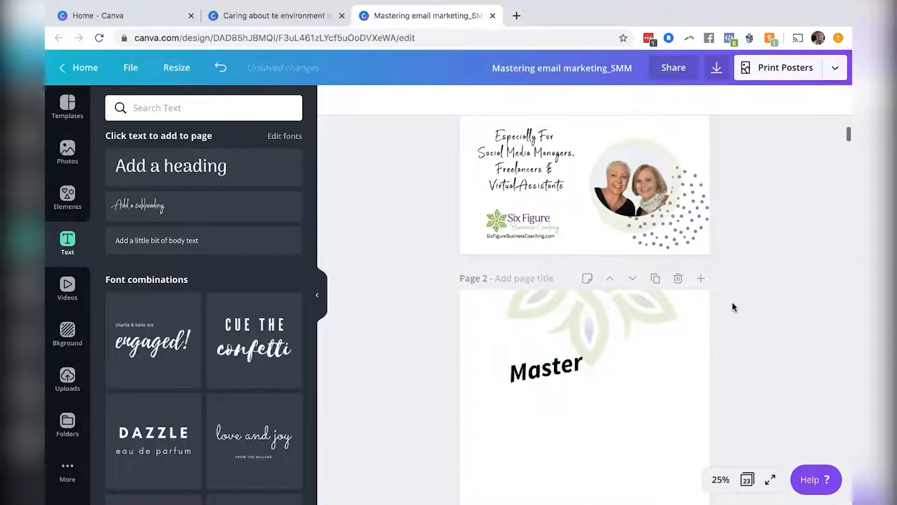
pyautogui.scroll(4, 731, 302)
pyautogui.scroll(-4, 731, 301)
pyautogui.scroll(2, 732, 302)
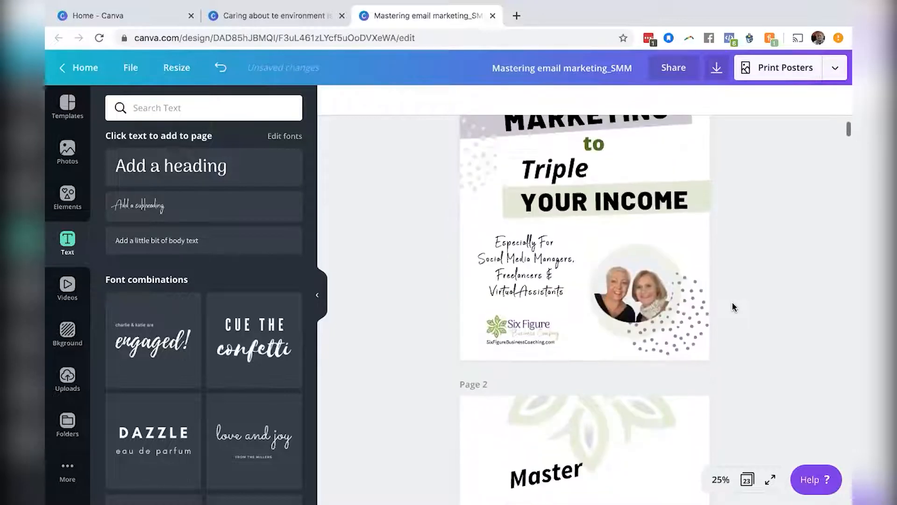
pyautogui.scroll(2, 732, 307)
pyautogui.click(646, 189)
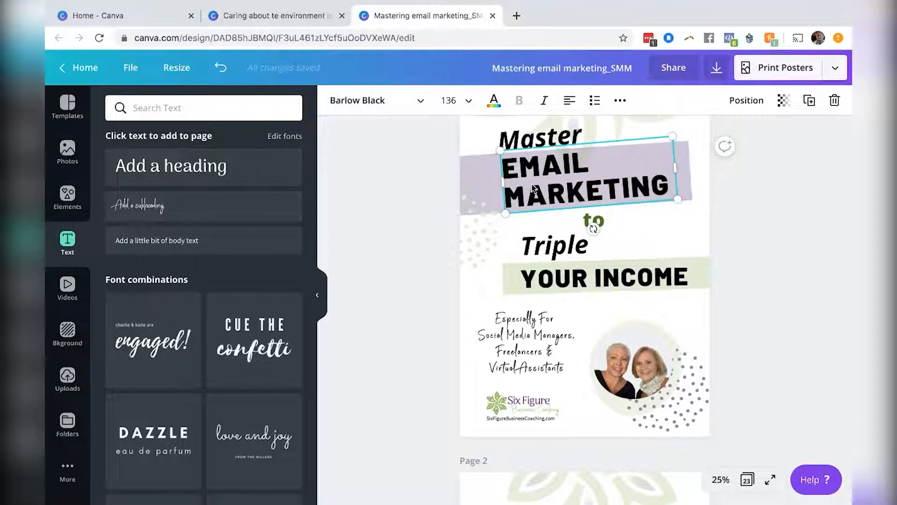
pyautogui.click(557, 143)
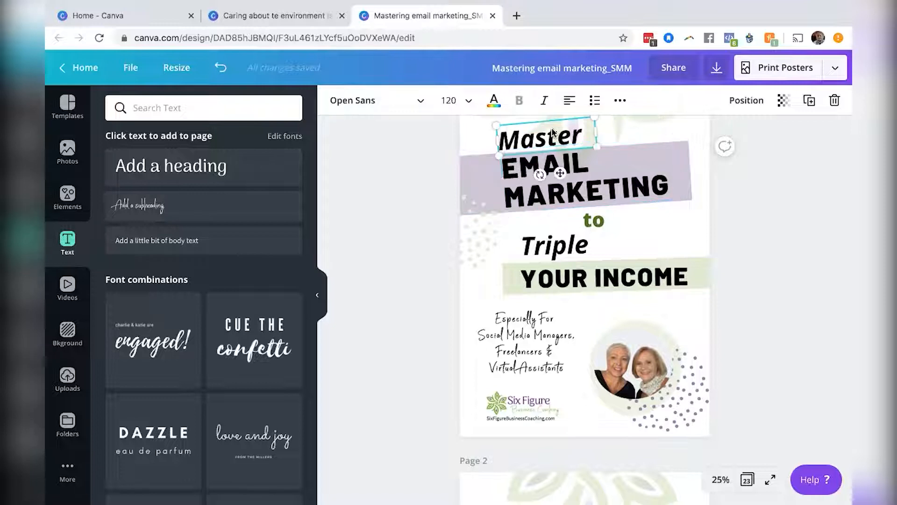
pyautogui.click(561, 160)
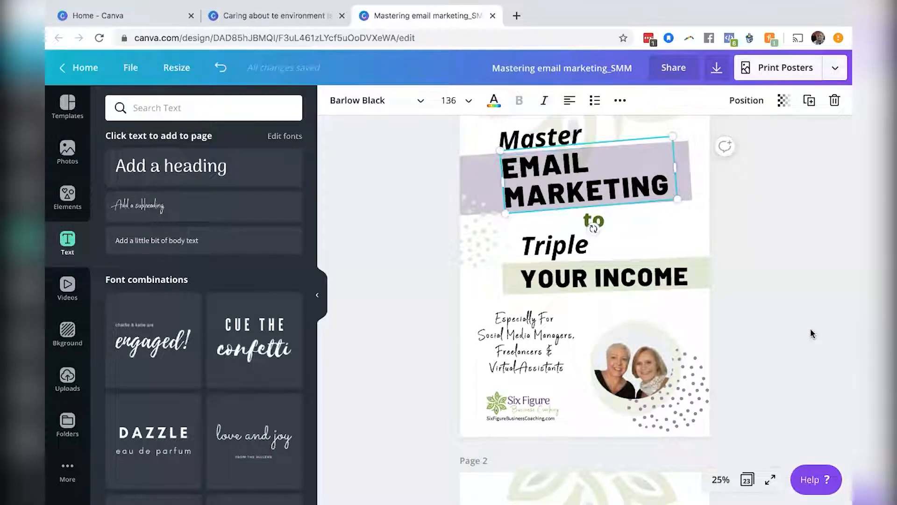
pyautogui.scroll(-5, 812, 334)
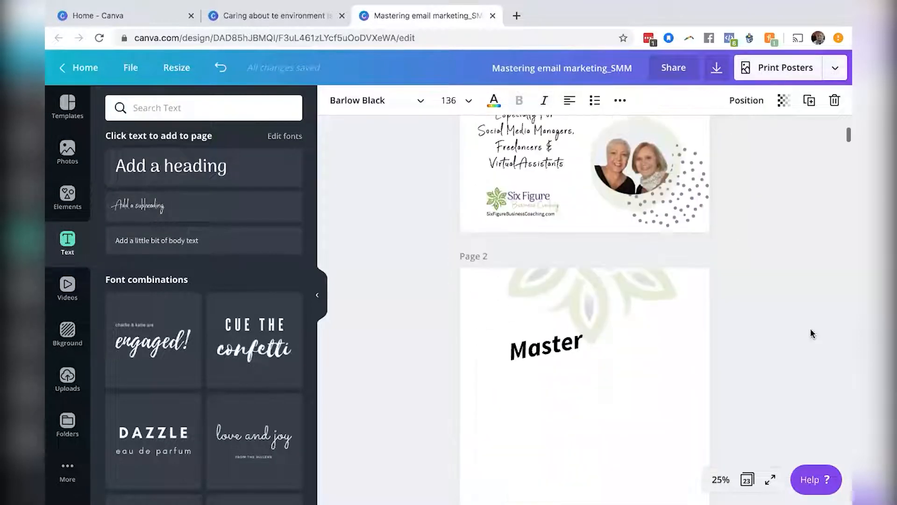
# Duplicate the page-2 Master text below the original and widen the copy's box to about 25.9.
pyautogui.click(545, 322)
pyautogui.moveTo(540, 354); pyautogui.dragTo(539, 354)
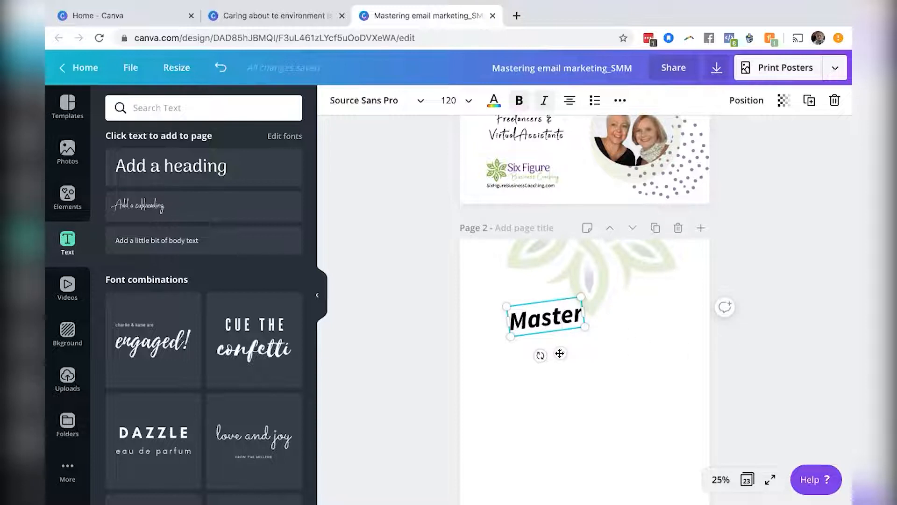
pyautogui.click(758, 344)
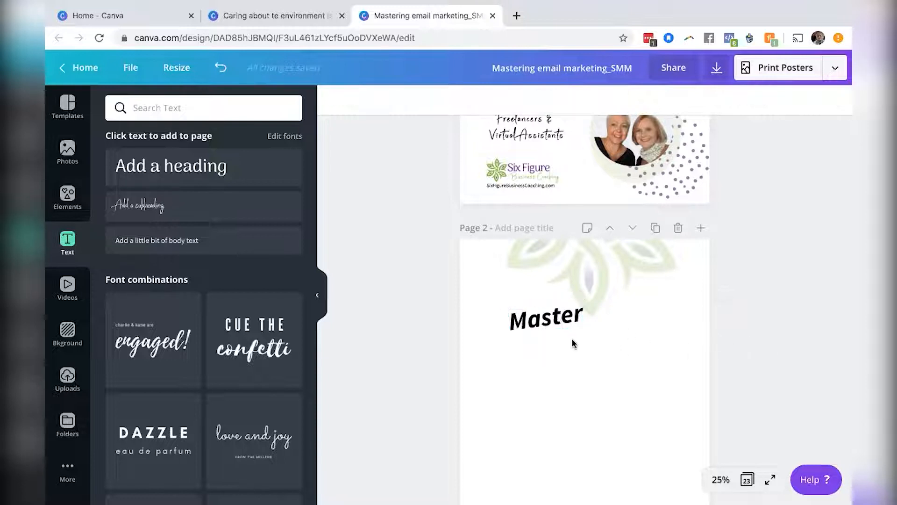
pyautogui.click(548, 327)
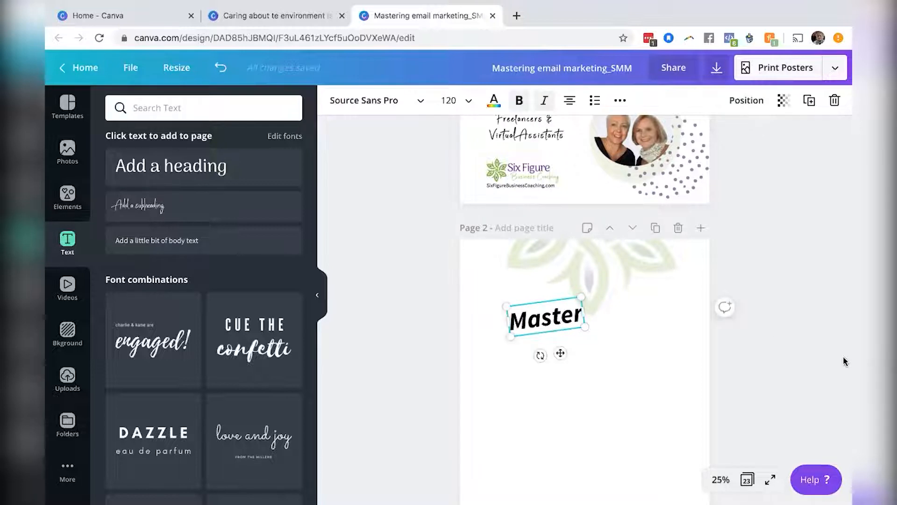
pyautogui.press('super+d')
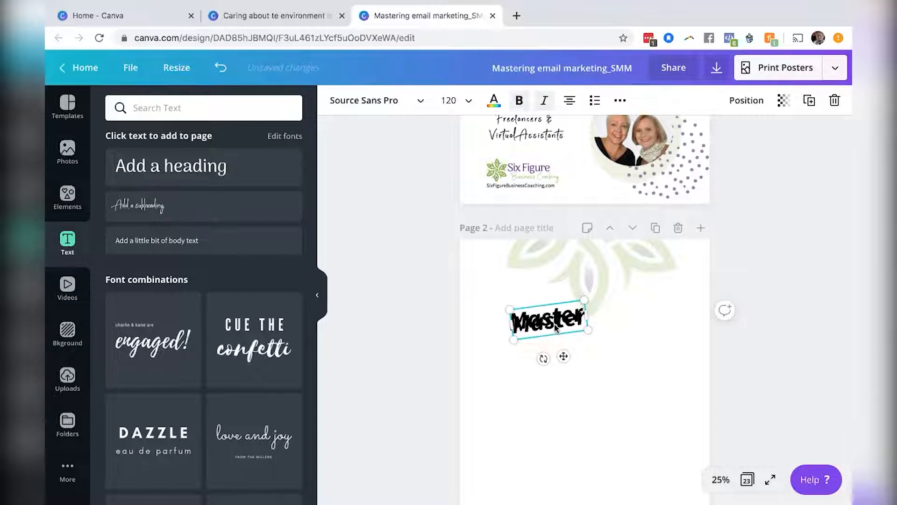
pyautogui.moveTo(555, 332); pyautogui.dragTo(546, 351)
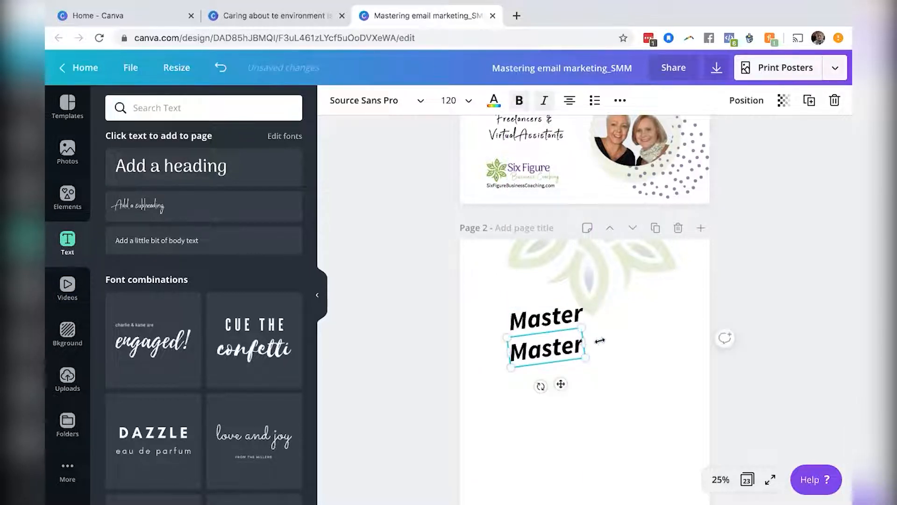
pyautogui.moveTo(648, 326); pyautogui.dragTo(661, 321)
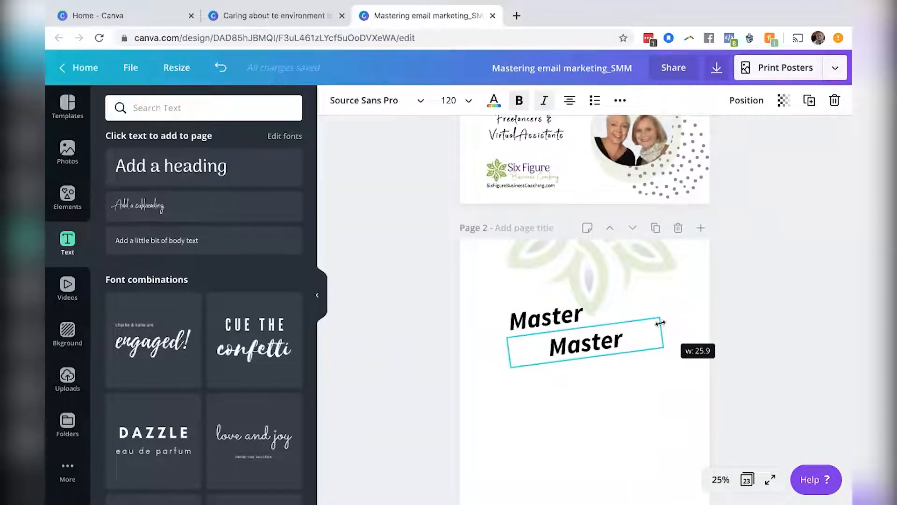
pyautogui.moveTo(661, 322); pyautogui.dragTo(661, 322)
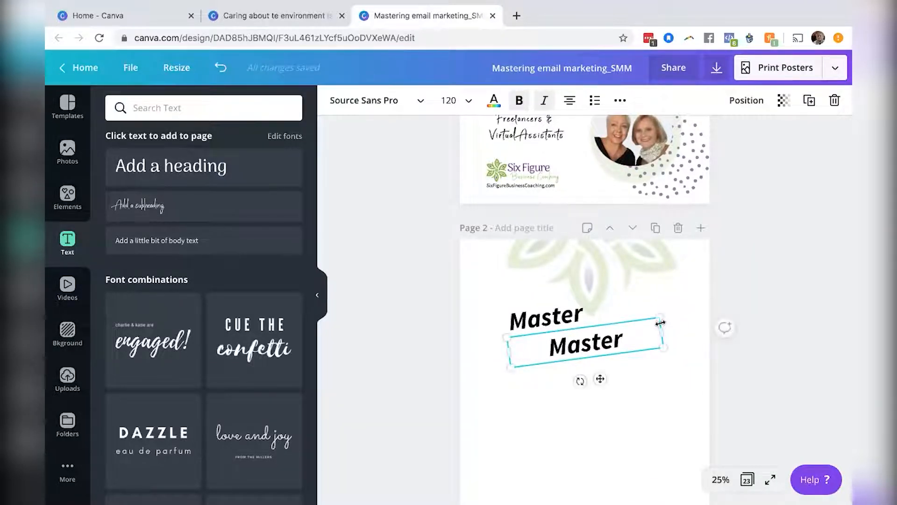
# Left-align the copied text, replace it with EMAIL MARKETING, and widen its box so the words fit on one line.
pyautogui.click(571, 101)
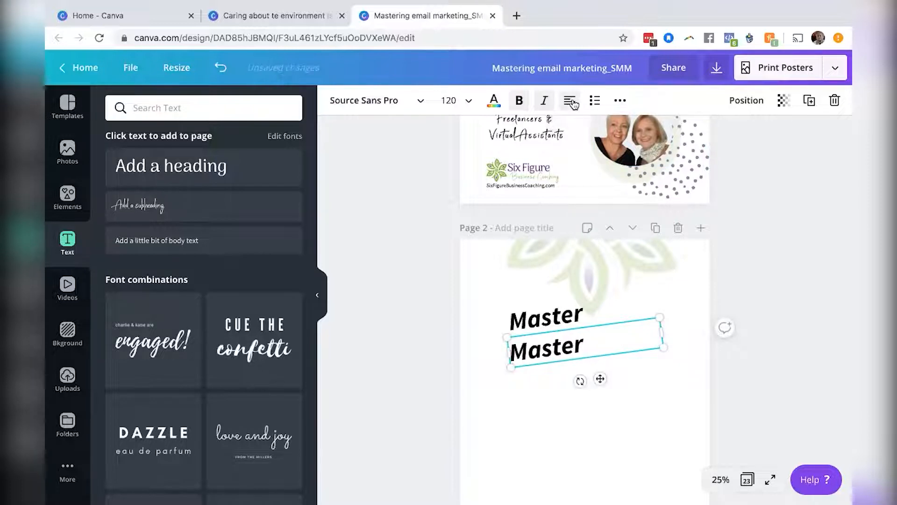
pyautogui.doubleClick(543, 356)
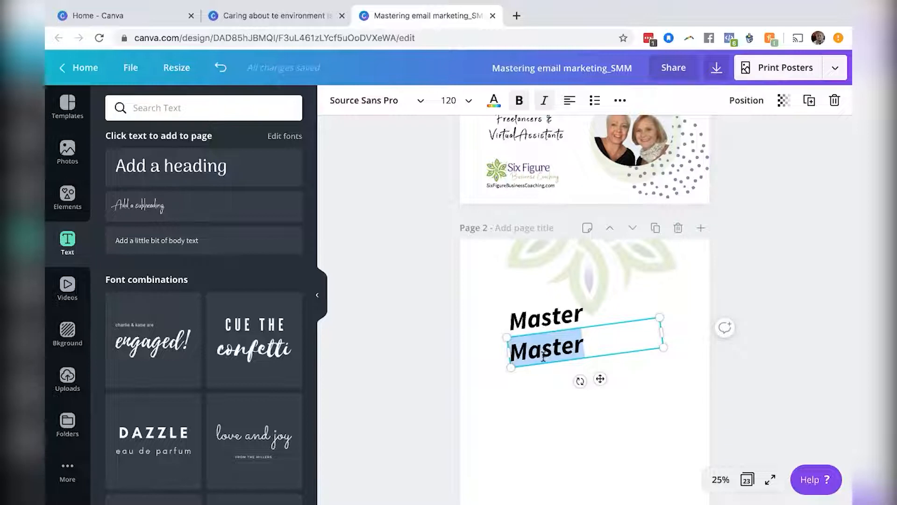
pyautogui.write('EMAIL MARKETING')
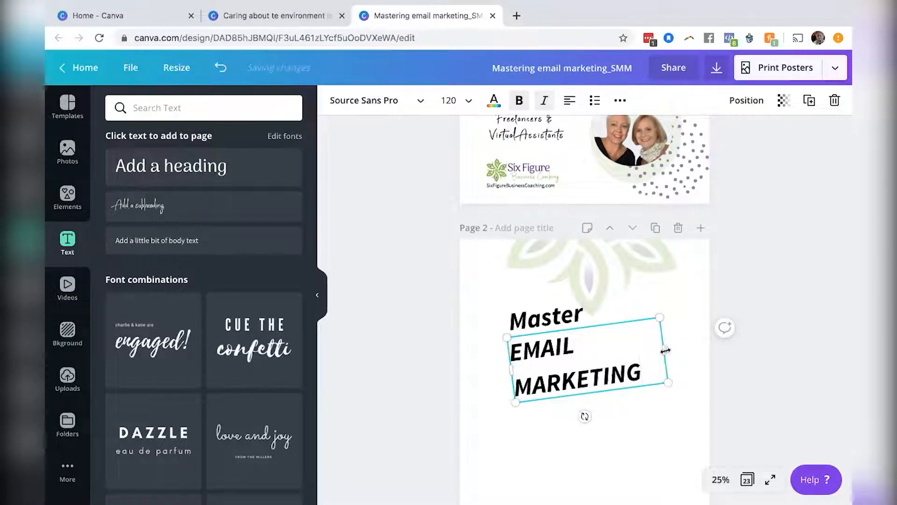
pyautogui.moveTo(697, 342); pyautogui.dragTo(711, 341)
# Change the EMAIL MARKETING text's font to Barlow Black.
pyautogui.tripleClick(591, 346)
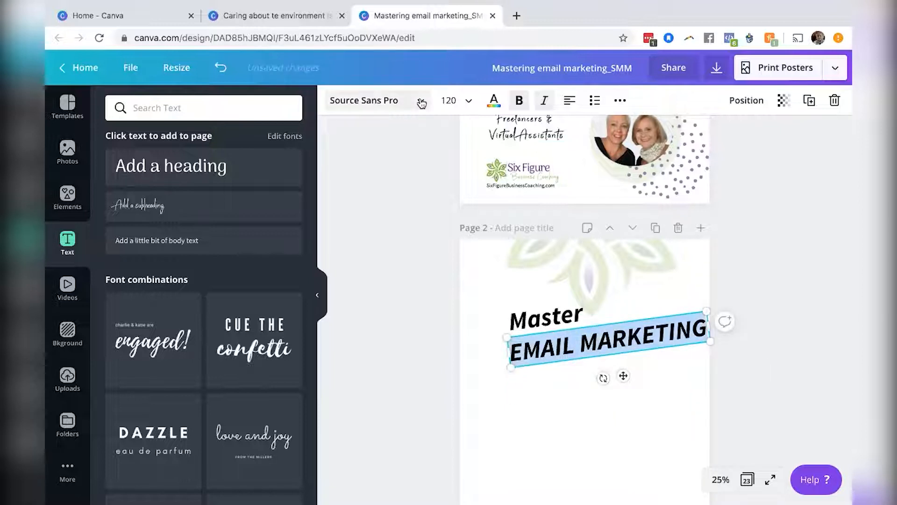
pyautogui.click(421, 102)
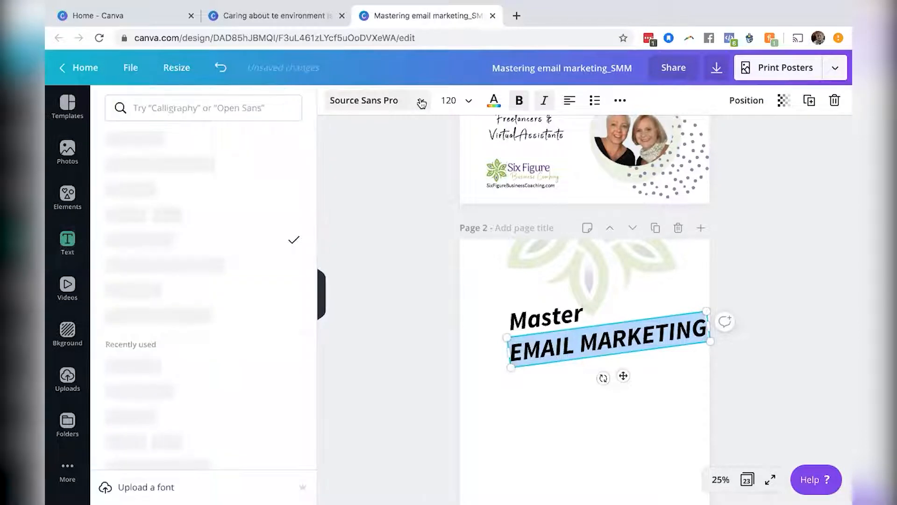
pyautogui.click(193, 108)
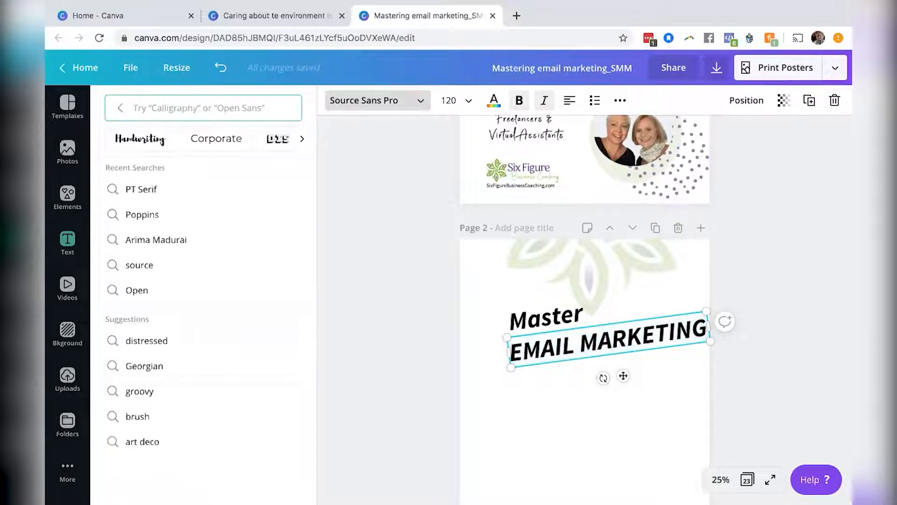
pyautogui.write('BARLOW')
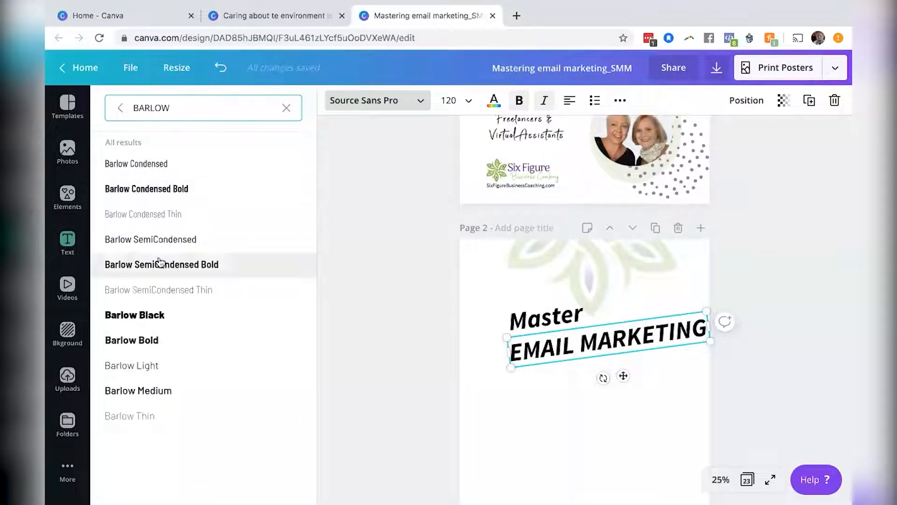
pyautogui.click(158, 317)
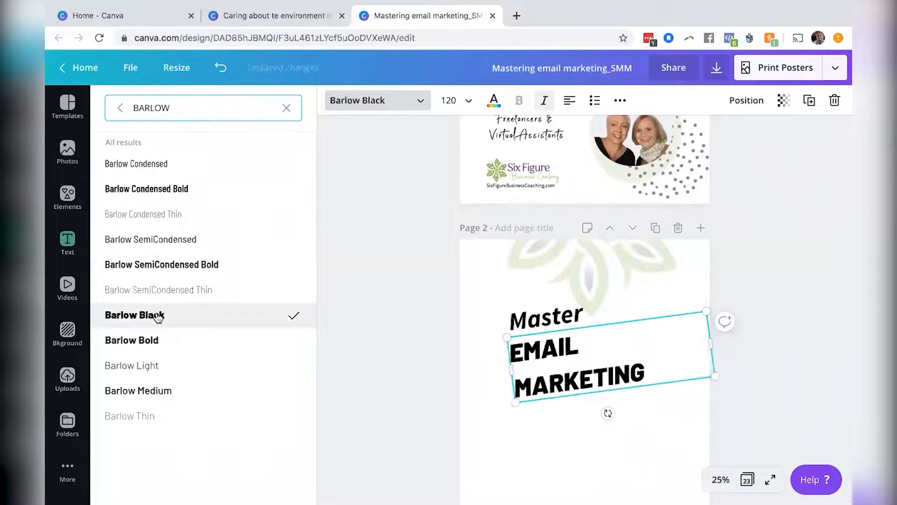
# Try Arima Madurai Extra Bold on EMAIL MARKETING, then switch back to Barlow Black.
pyautogui.press('BackSpace')
pyautogui.press('BackSpace')
pyautogui.press('BackSpace')
pyautogui.press('BackSpace')
pyautogui.press('BackSpace')
pyautogui.press('BackSpace')
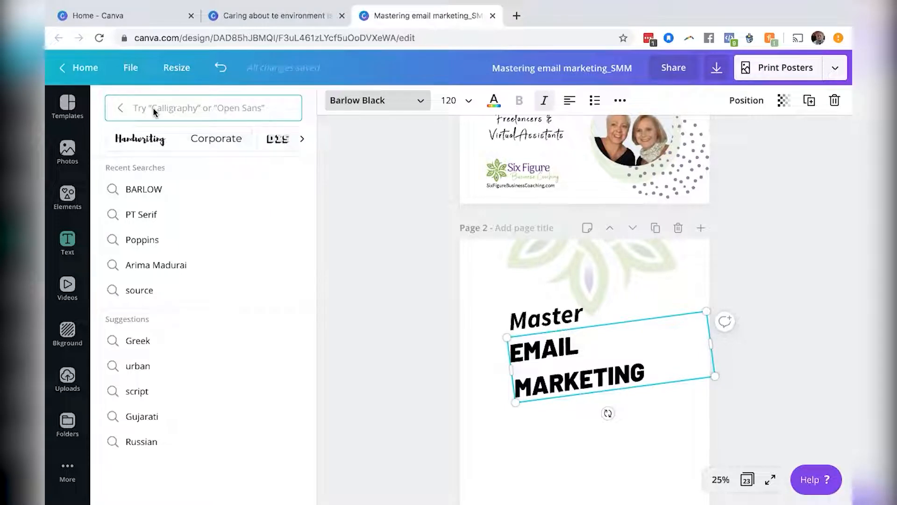
pyautogui.click(242, 197)
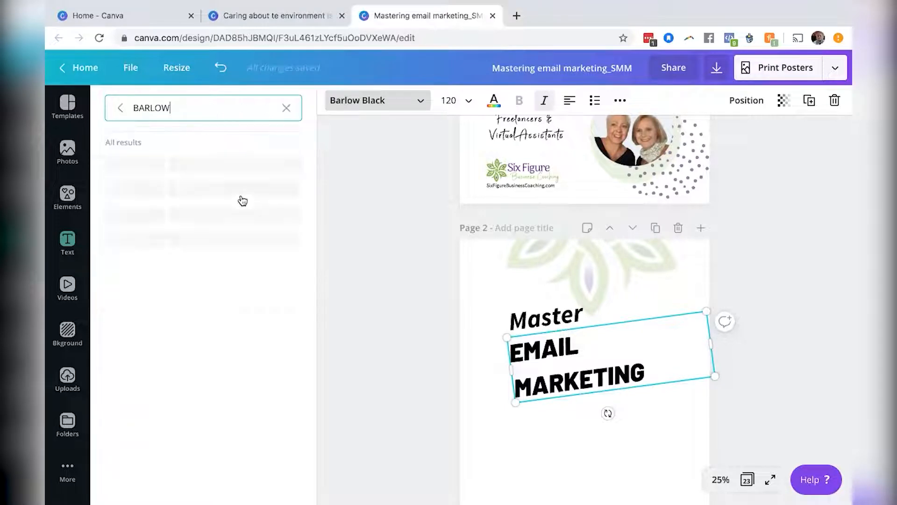
pyautogui.doubleClick(142, 107)
pyautogui.press('BackSpace')
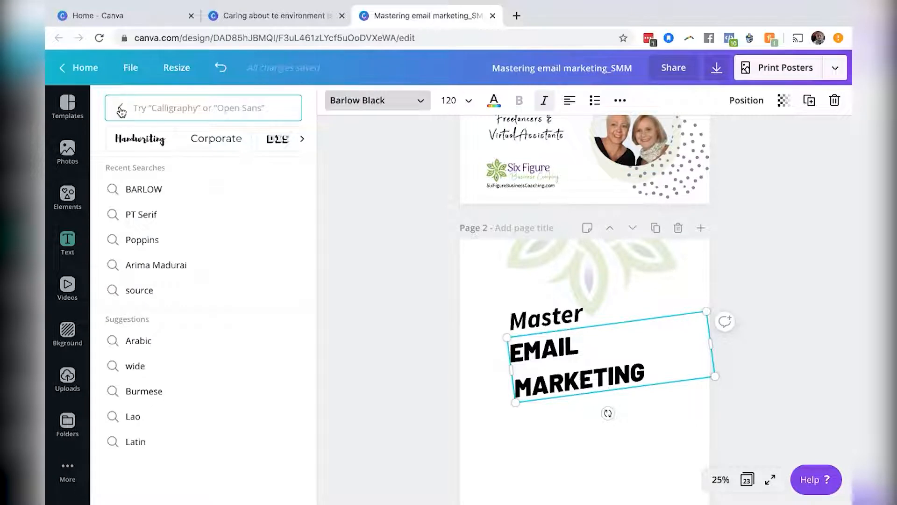
pyautogui.click(120, 110)
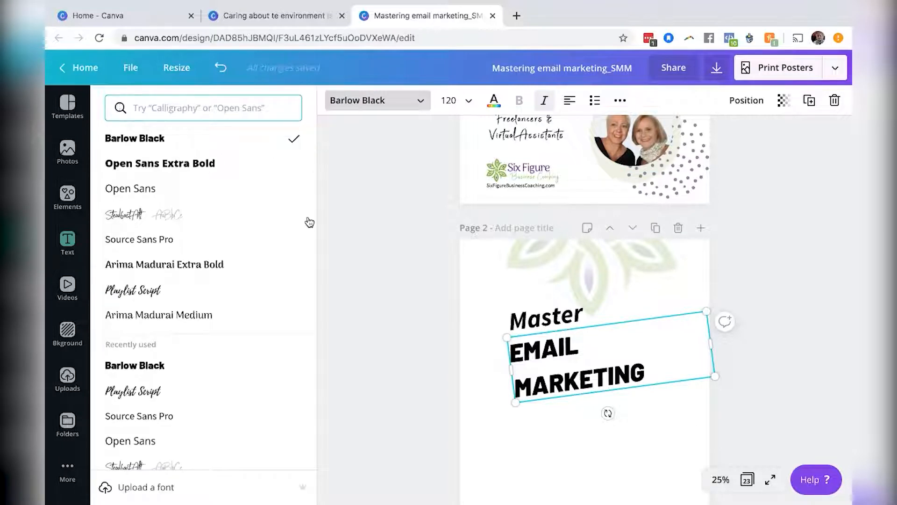
pyautogui.click(290, 262)
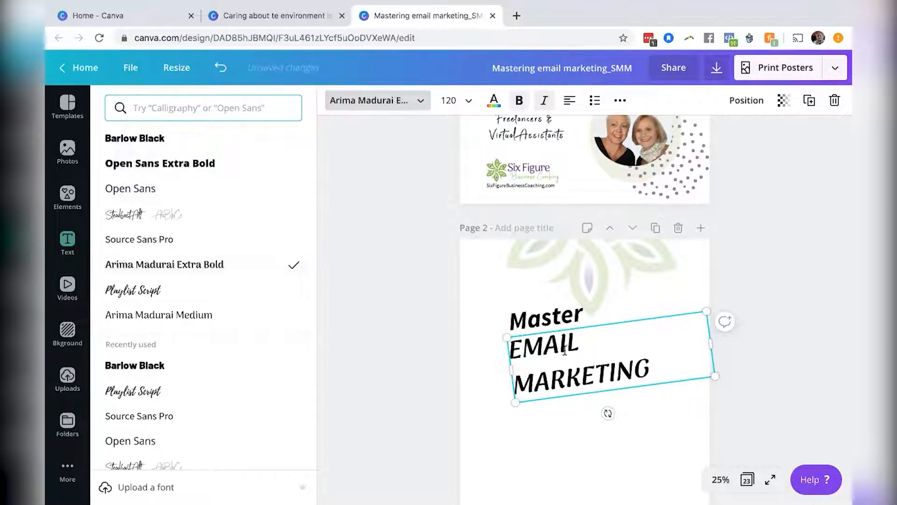
pyautogui.click(255, 139)
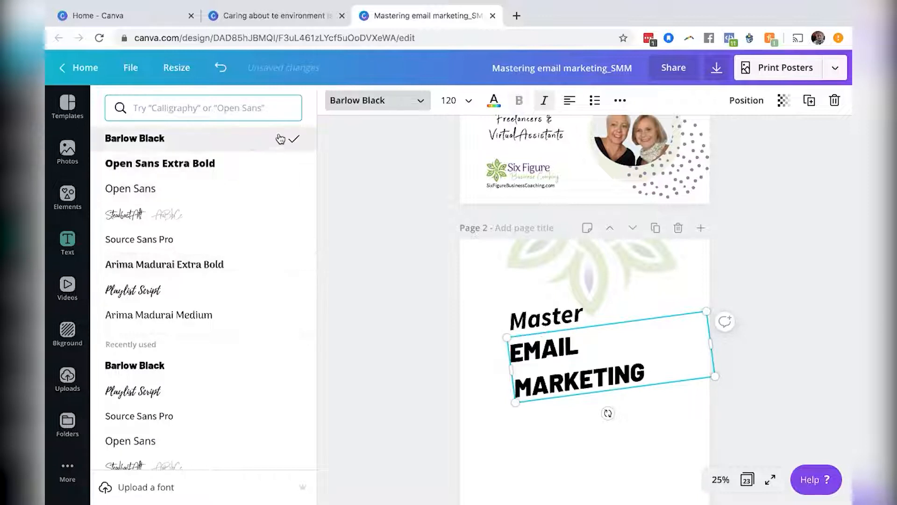
pyautogui.press('Escape')
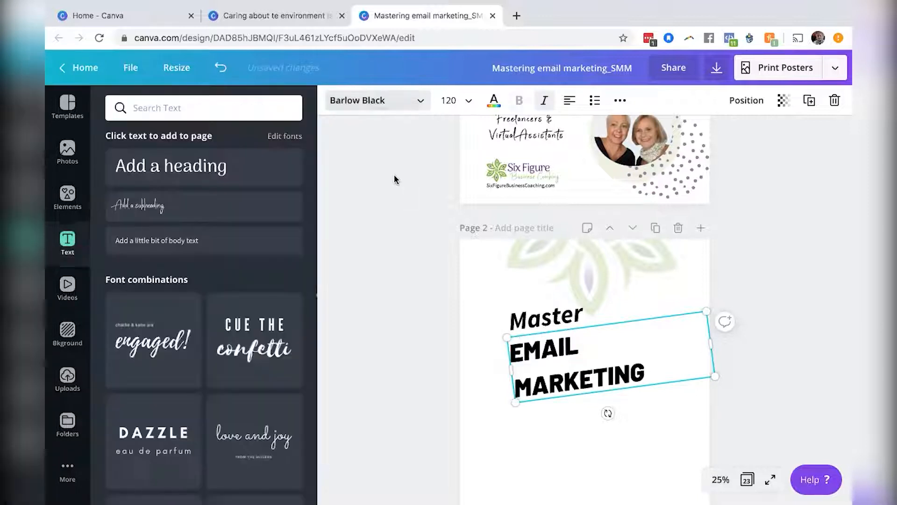
# Browse the font list for another heading font while EMAIL is selected.
pyautogui.click(238, 108)
pyautogui.doubleClick(543, 348)
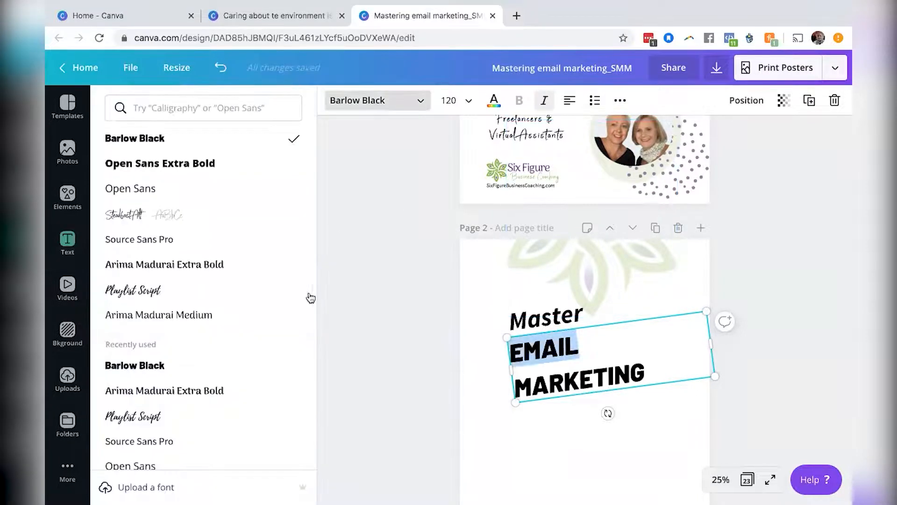
pyautogui.scroll(-8, 308, 376)
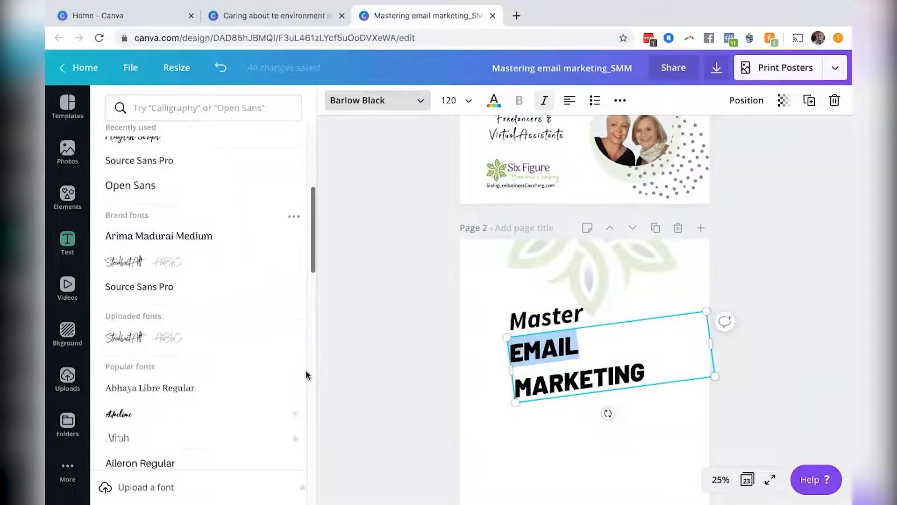
pyautogui.scroll(-5, 307, 376)
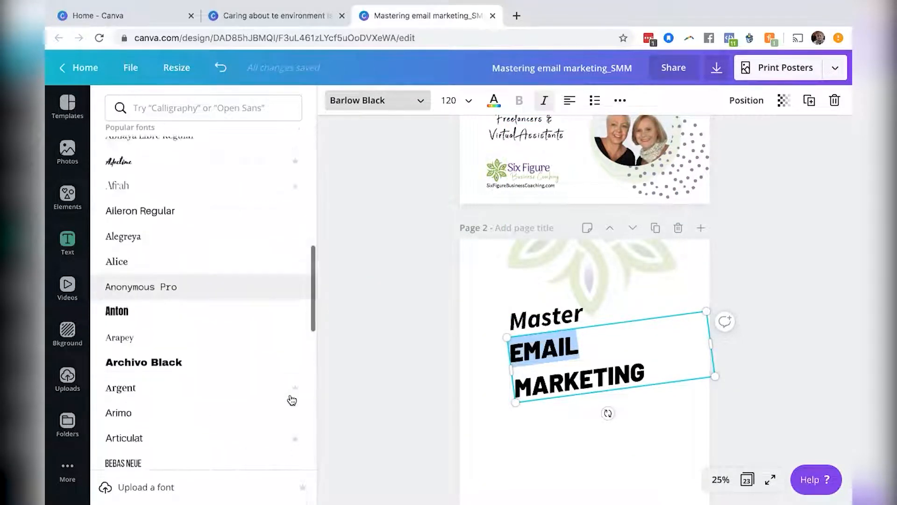
pyautogui.scroll(-2, 292, 401)
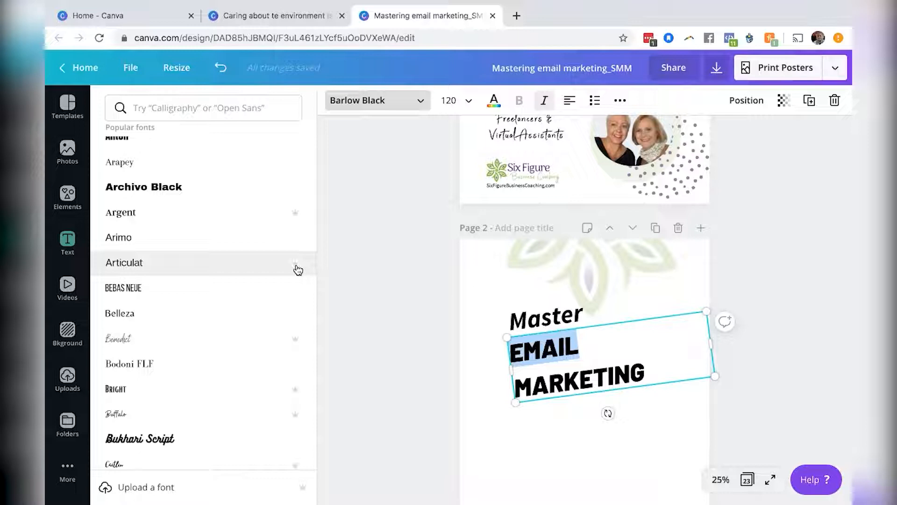
pyautogui.scroll(-5, 268, 324)
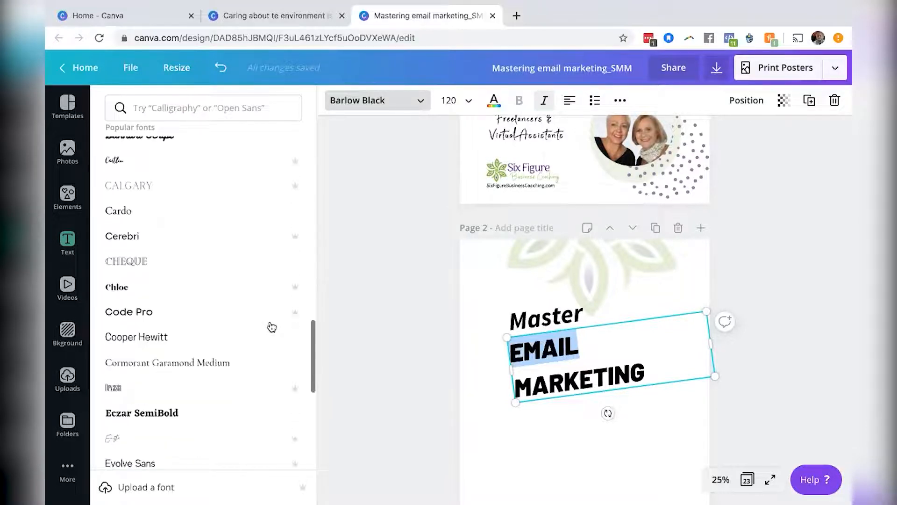
pyautogui.scroll(-10, 271, 325)
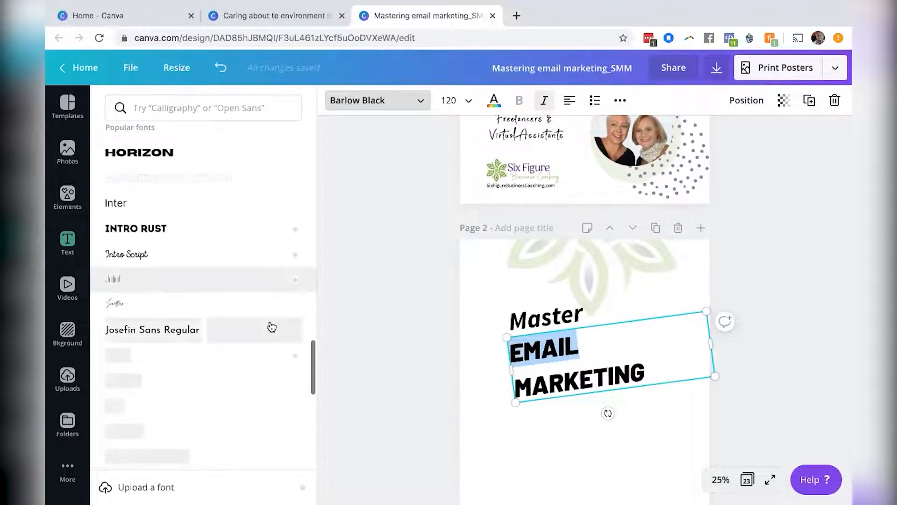
pyautogui.scroll(-15, 279, 391)
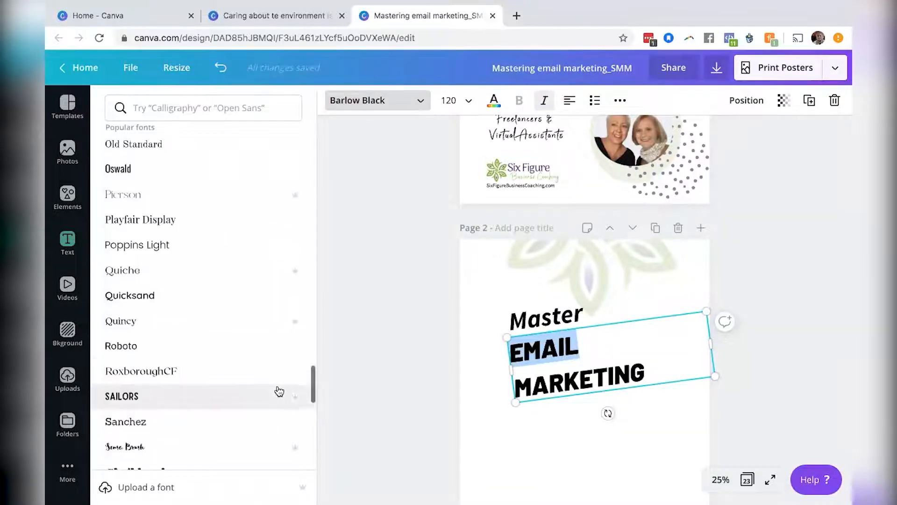
pyautogui.scroll(-4, 279, 391)
pyautogui.scroll(-3, 279, 391)
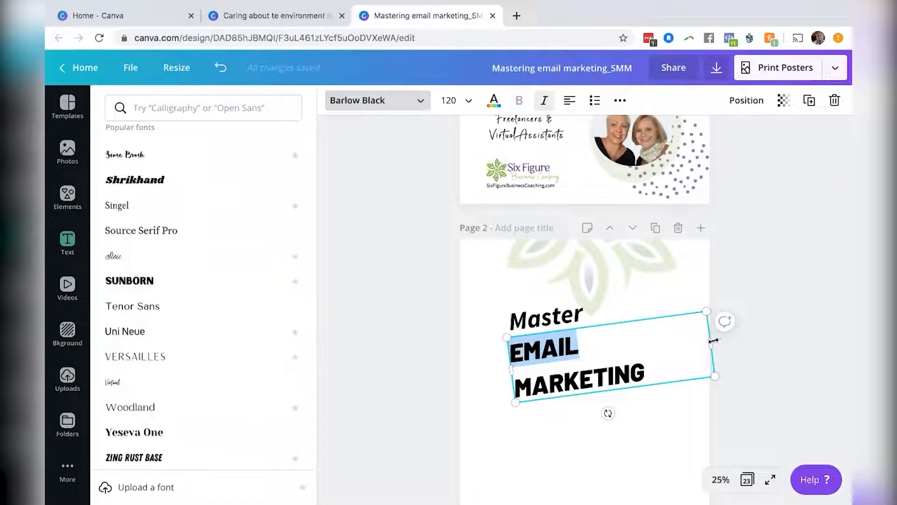
# Set the EMAIL MARKETING font size to 104 and resize its box to fit the single line.
pyautogui.moveTo(758, 311); pyautogui.dragTo(761, 310)
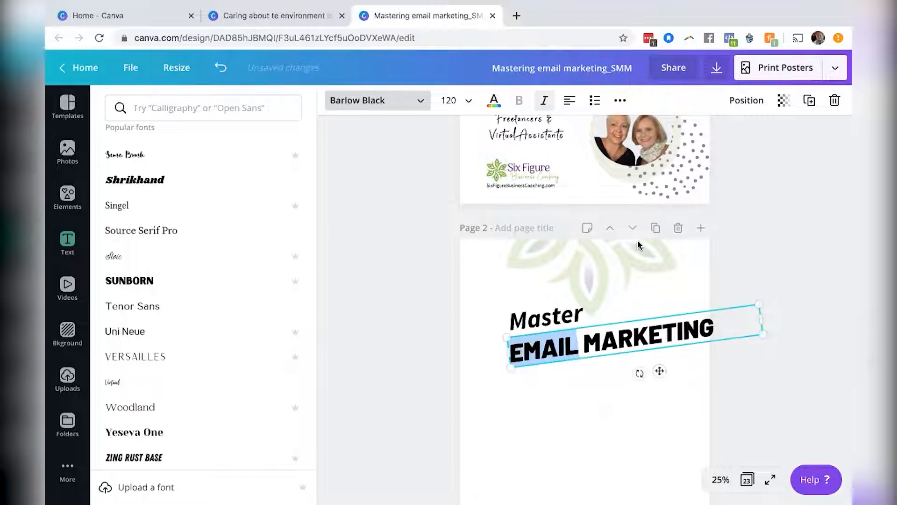
pyautogui.click(468, 100)
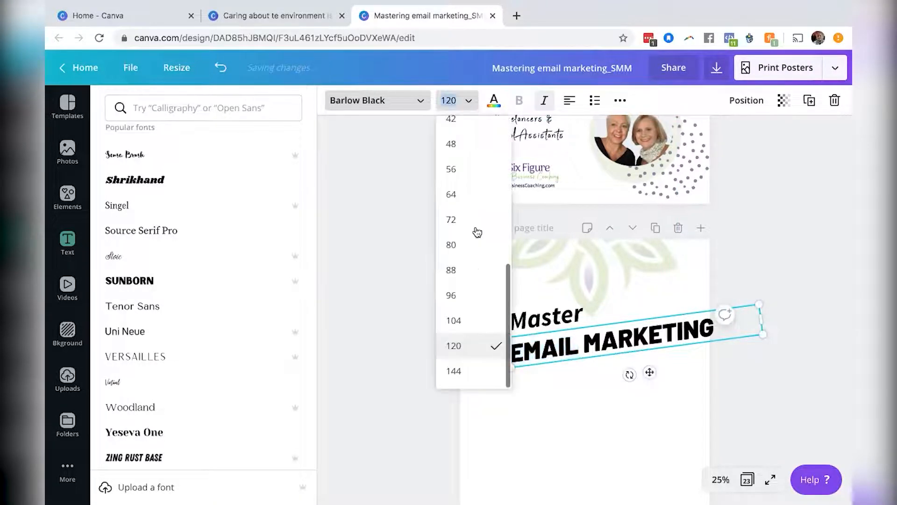
pyautogui.click(482, 299)
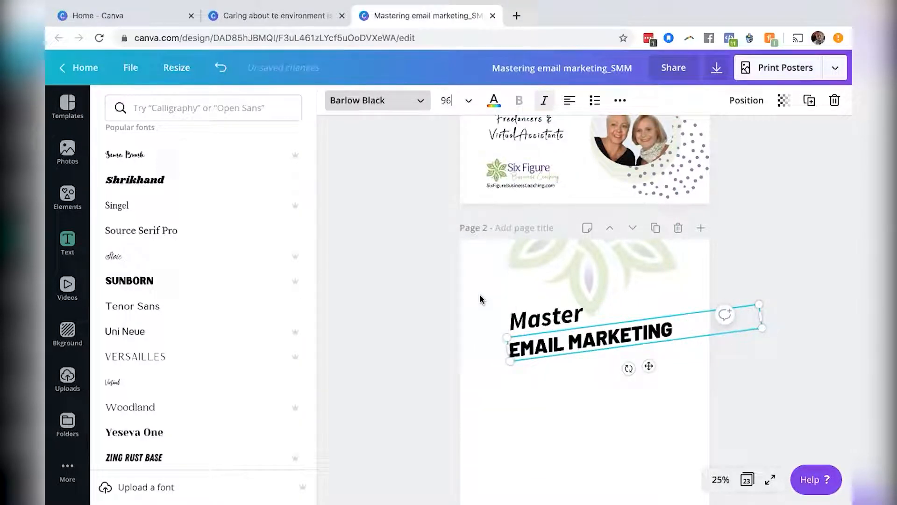
pyautogui.click(468, 100)
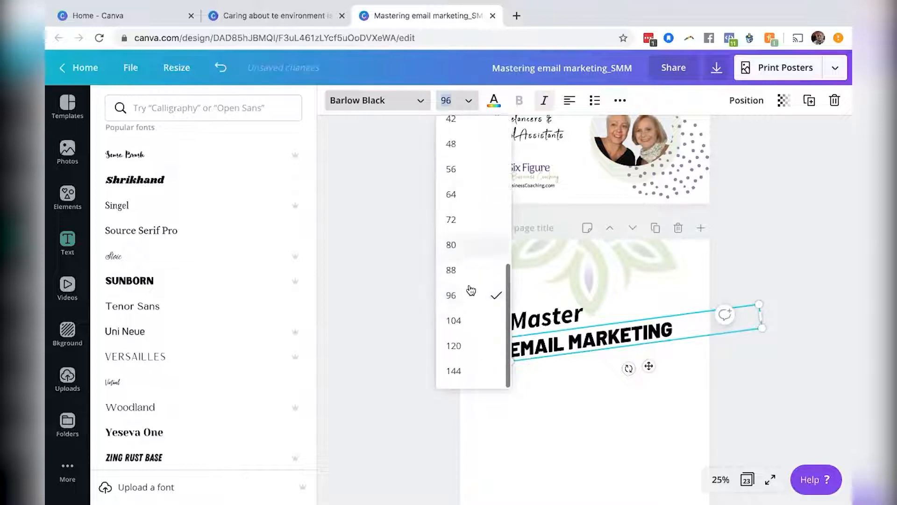
pyautogui.click(472, 330)
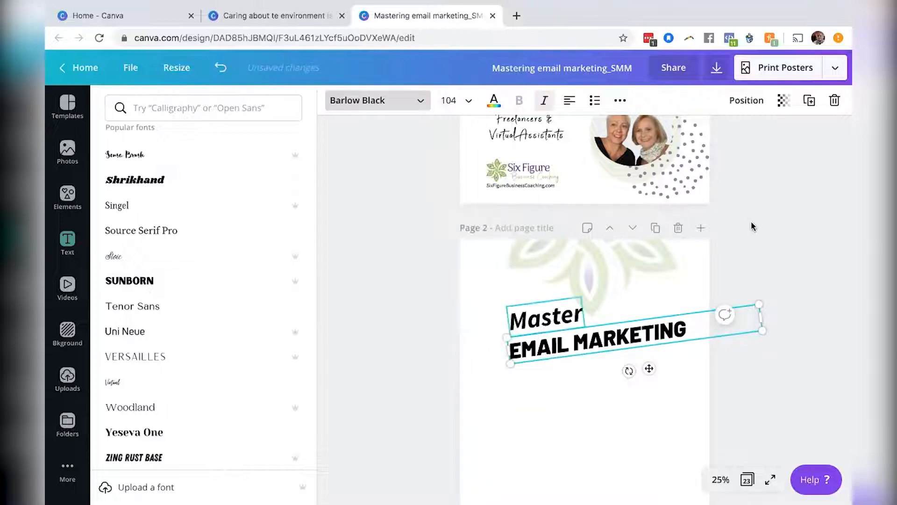
pyautogui.moveTo(759, 313); pyautogui.dragTo(698, 326)
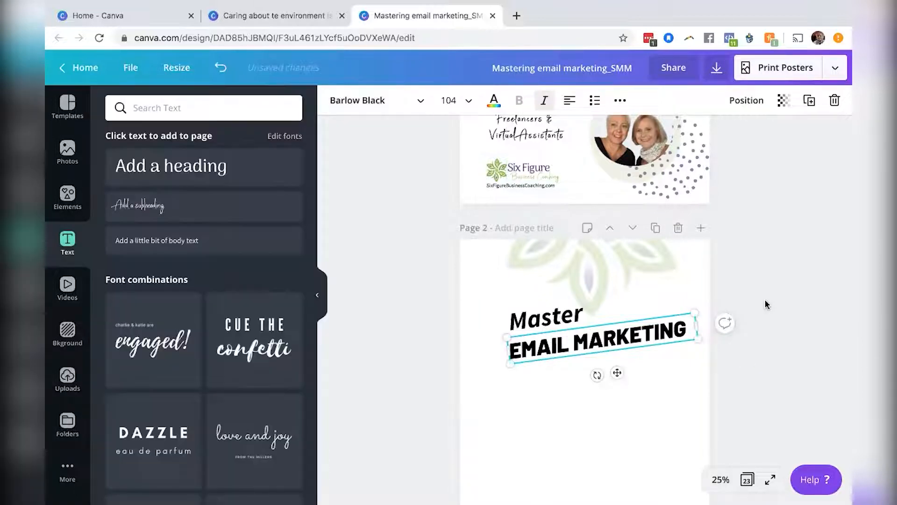
# Review the page-2 headings against the page-1 design.
pyautogui.scroll(5, 766, 304)
pyautogui.scroll(-5, 766, 304)
pyautogui.scroll(1, 766, 304)
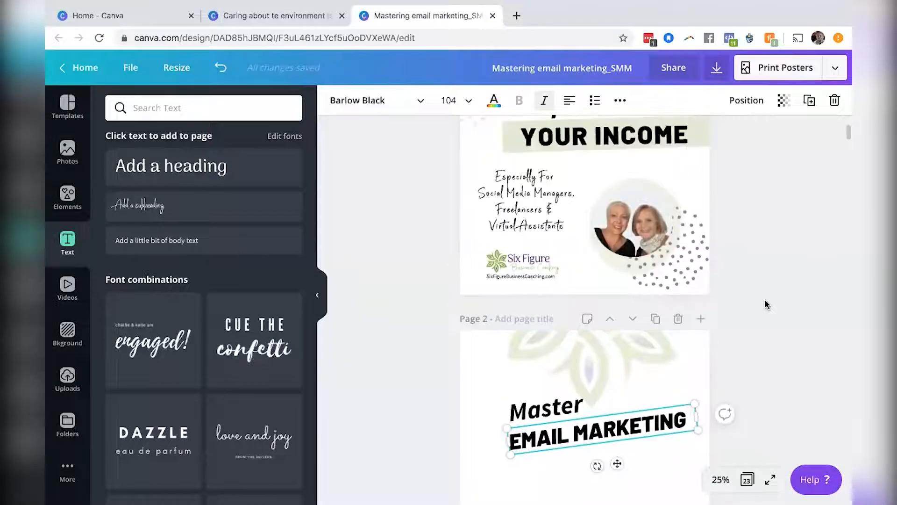
pyautogui.scroll(3, 766, 305)
pyautogui.scroll(-4, 767, 304)
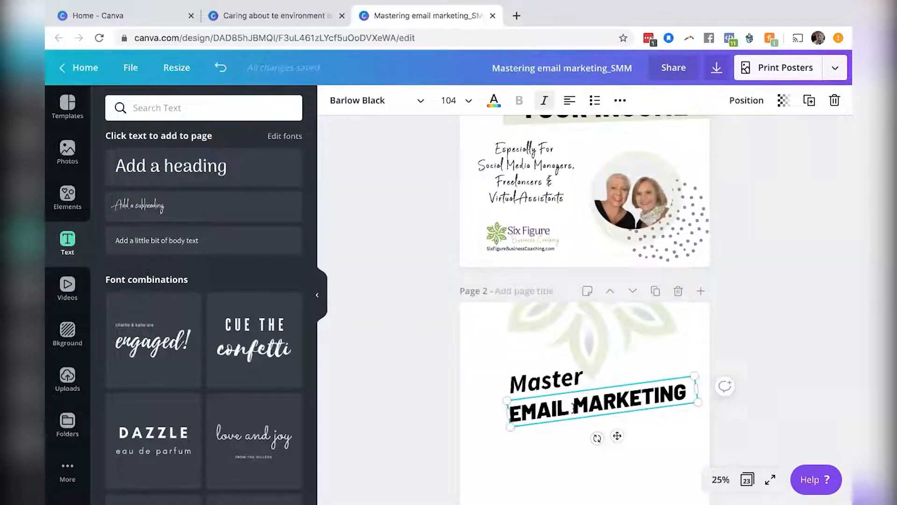
pyautogui.click(743, 329)
pyautogui.scroll(-2, 742, 327)
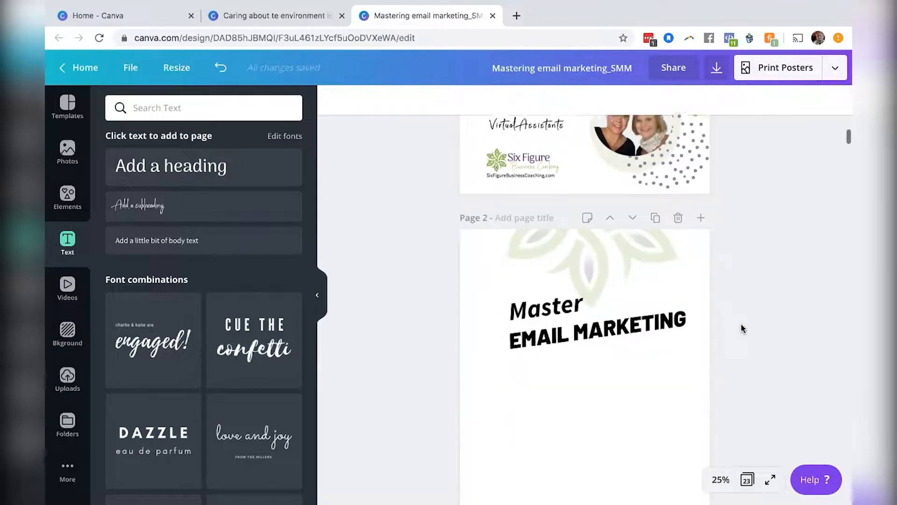
# Break EMAIL MARKETING onto two lines and set its letter spacing to 109 and line height to 0.98.
pyautogui.click(611, 323)
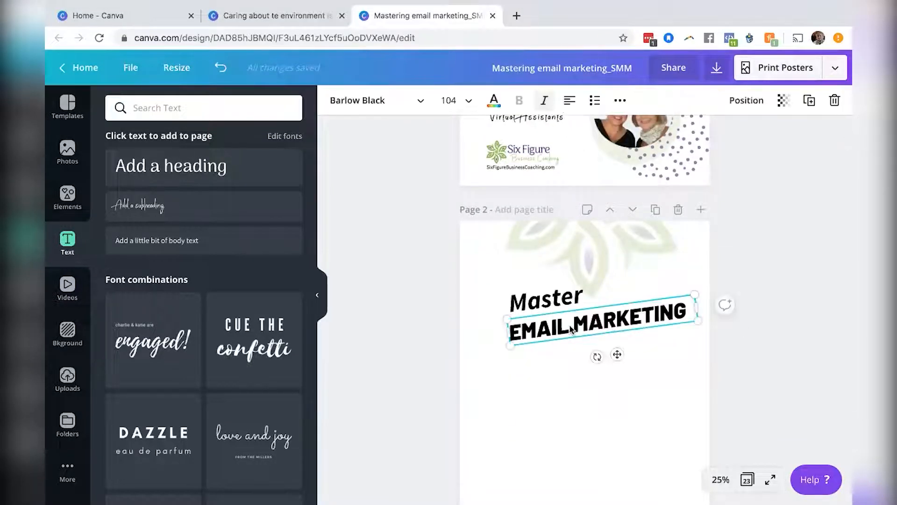
pyautogui.press('Return')
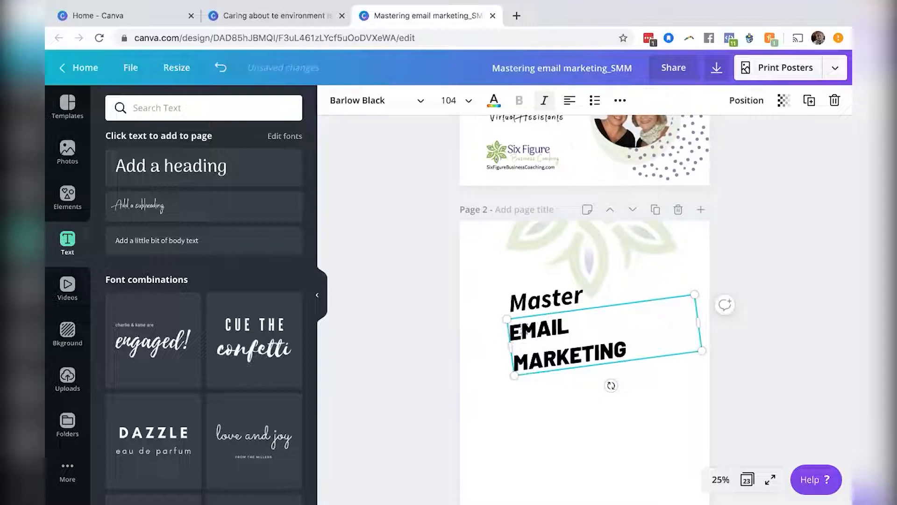
pyautogui.moveTo(524, 330); pyautogui.dragTo(599, 350)
pyautogui.click(619, 101)
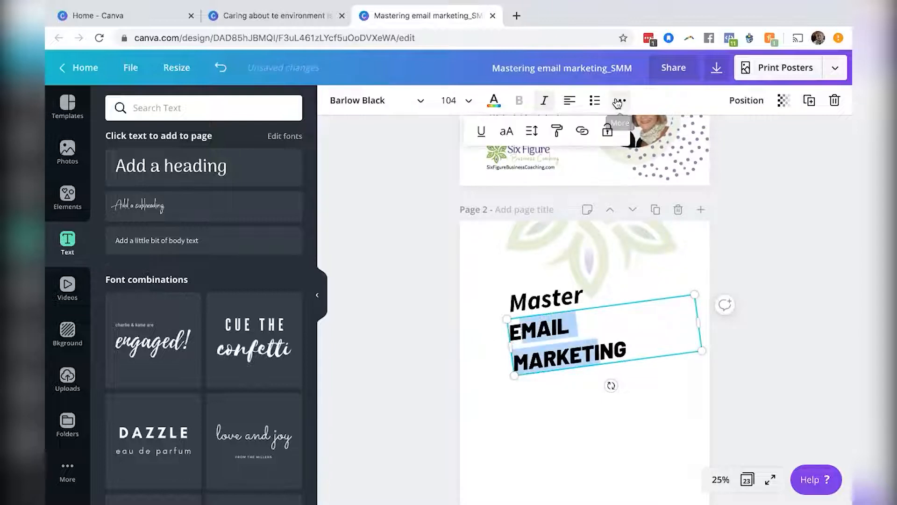
pyautogui.click(532, 131)
pyautogui.moveTo(632, 194); pyautogui.dragTo(616, 194)
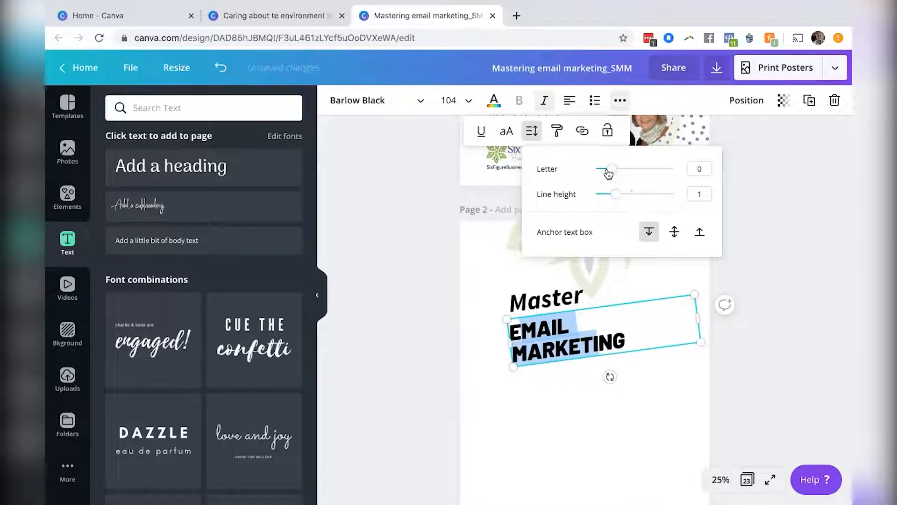
pyautogui.moveTo(608, 174)
pyautogui.mouseDown()
pyautogui.moveTo(622, 176)
pyautogui.moveTo(611, 176)
pyautogui.mouseUp()
pyautogui.moveTo(616, 200); pyautogui.dragTo(621, 172)
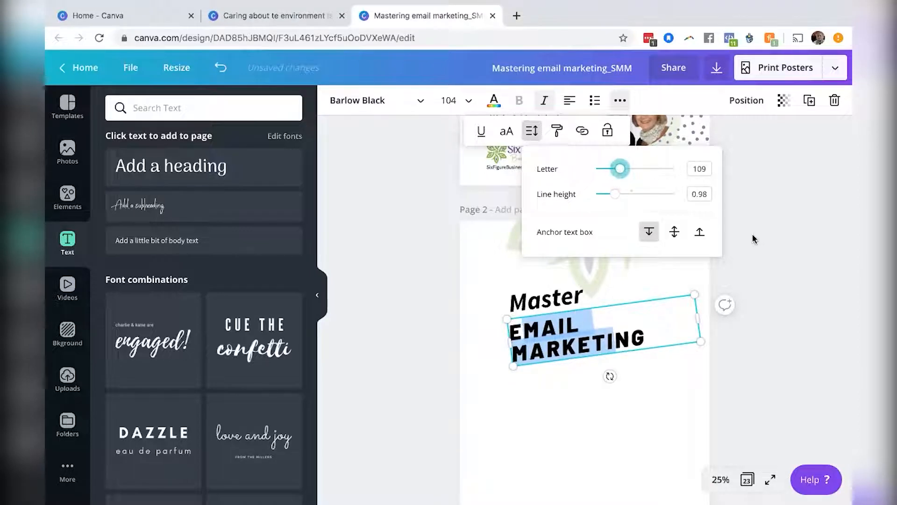
pyautogui.click(746, 265)
pyautogui.click(746, 265)
# Search the elements for "rectangle" and add a plain rectangle to page 2.
pyautogui.scroll(5, 746, 264)
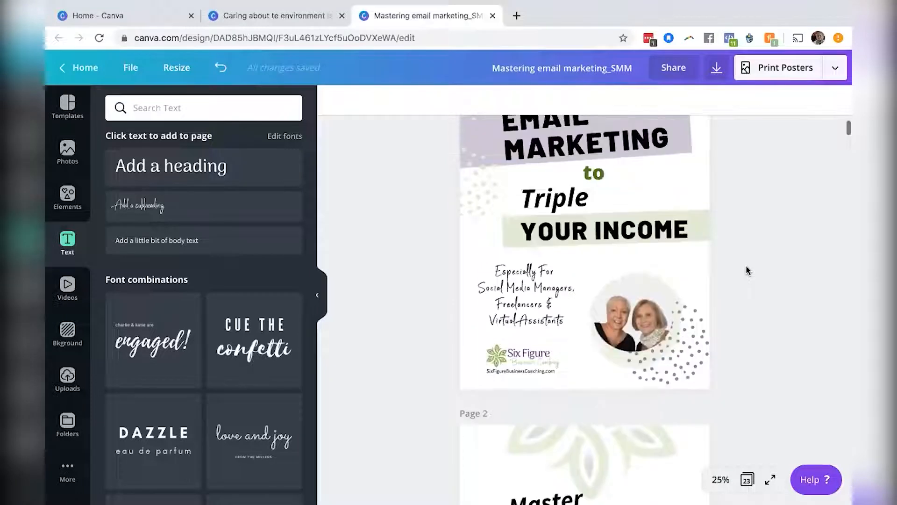
pyautogui.scroll(-1, 771, 299)
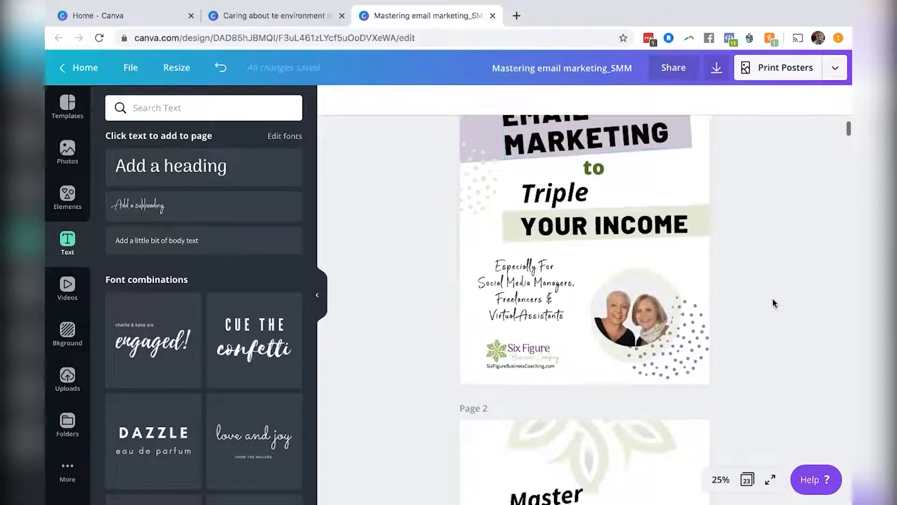
pyautogui.scroll(-3, 773, 302)
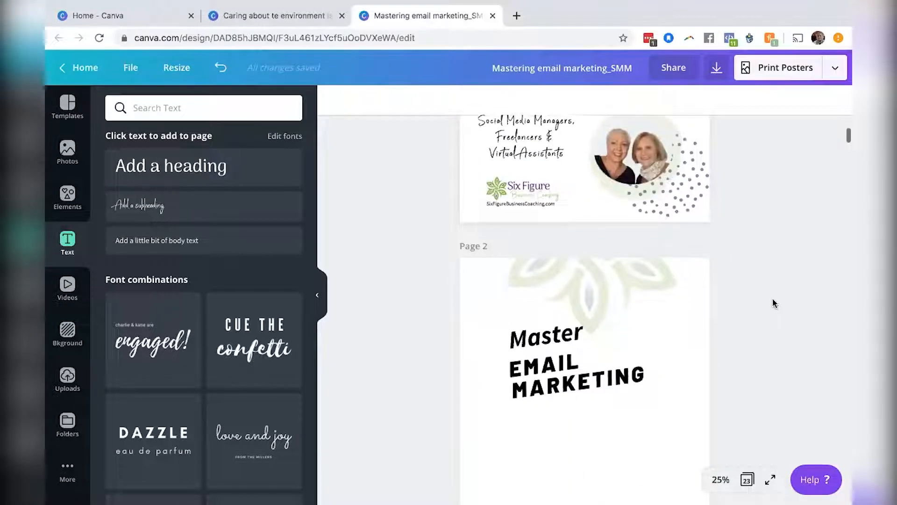
pyautogui.click(70, 199)
pyautogui.click(182, 107)
pyautogui.write('rectangle')
pyautogui.press('Return')
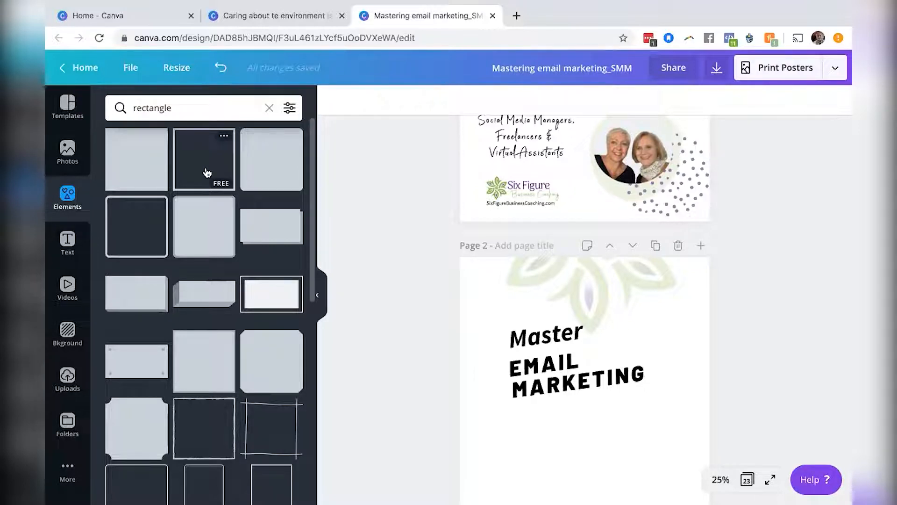
pyautogui.click(149, 169)
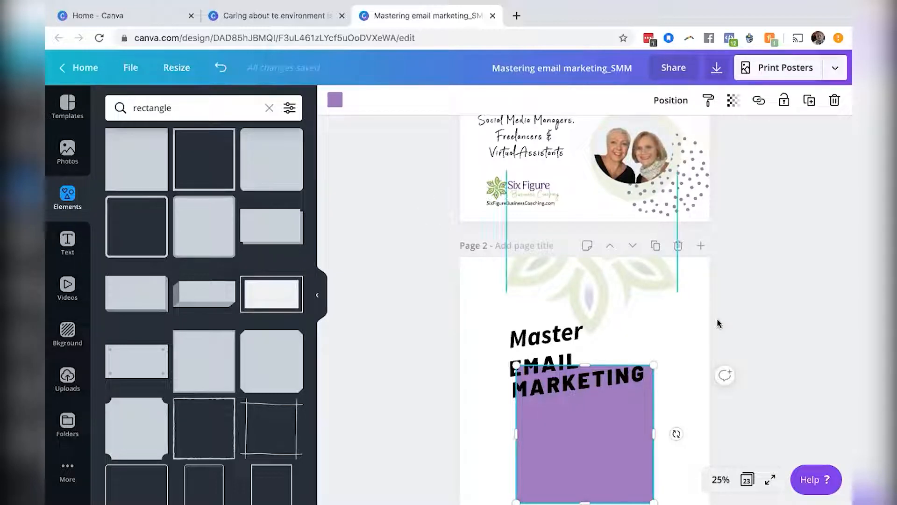
# Stretch the rectangle into a tilted band behind the EMAIL MARKETING heading, running past the page's left edge.
pyautogui.scroll(-2, 700, 360)
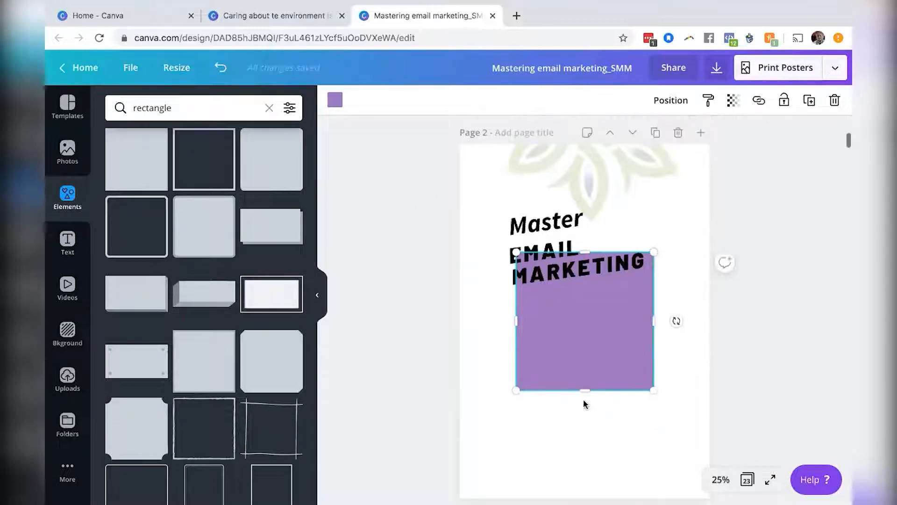
pyautogui.moveTo(583, 348); pyautogui.dragTo(513, 286)
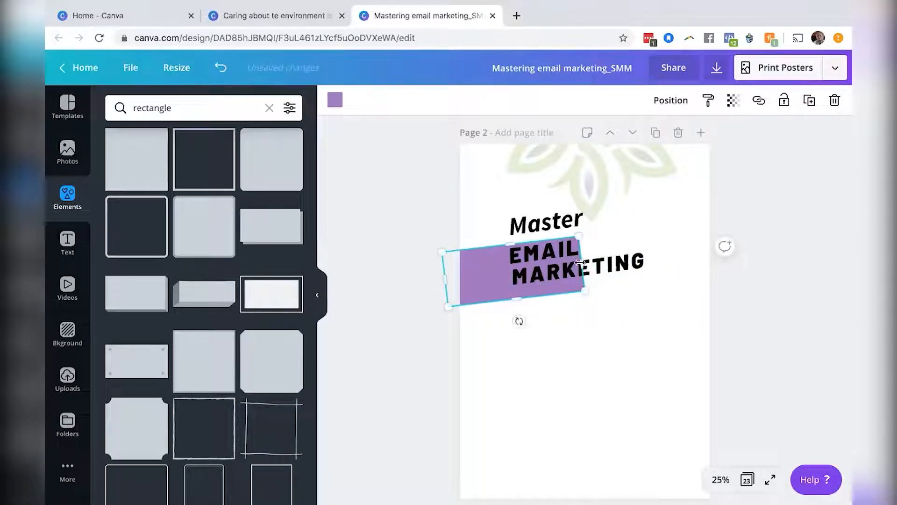
pyautogui.moveTo(615, 254); pyautogui.dragTo(656, 241)
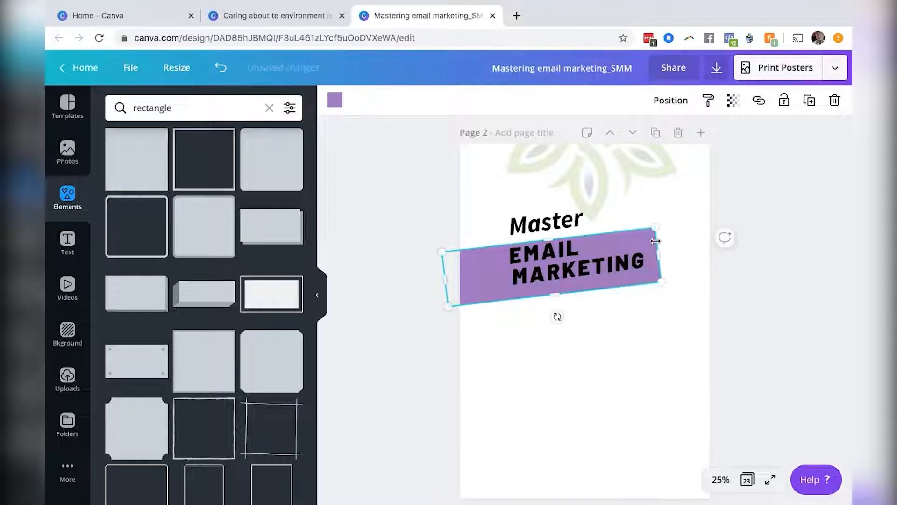
pyautogui.click(607, 247)
pyautogui.click(486, 277)
pyautogui.moveTo(485, 268); pyautogui.dragTo(486, 269)
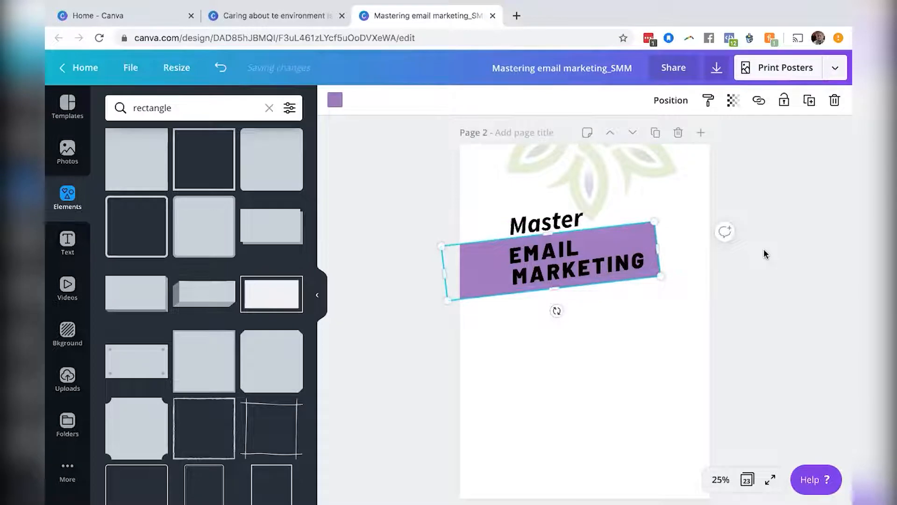
pyautogui.scroll(6, 765, 254)
pyautogui.scroll(-1, 765, 253)
pyautogui.scroll(-3, 765, 254)
pyautogui.moveTo(662, 374); pyautogui.dragTo(686, 370)
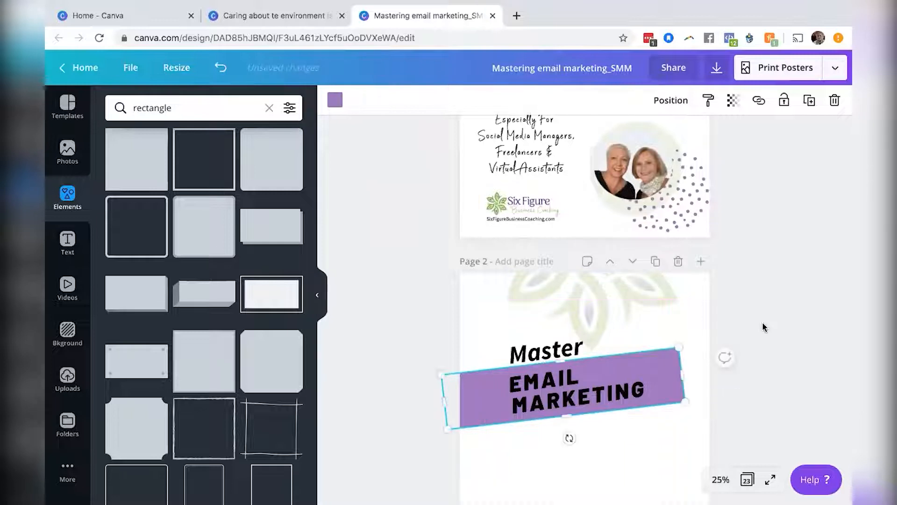
pyautogui.scroll(-3, 761, 321)
# Set the EMAIL MARKETING font size to 120.
pyautogui.click(611, 248)
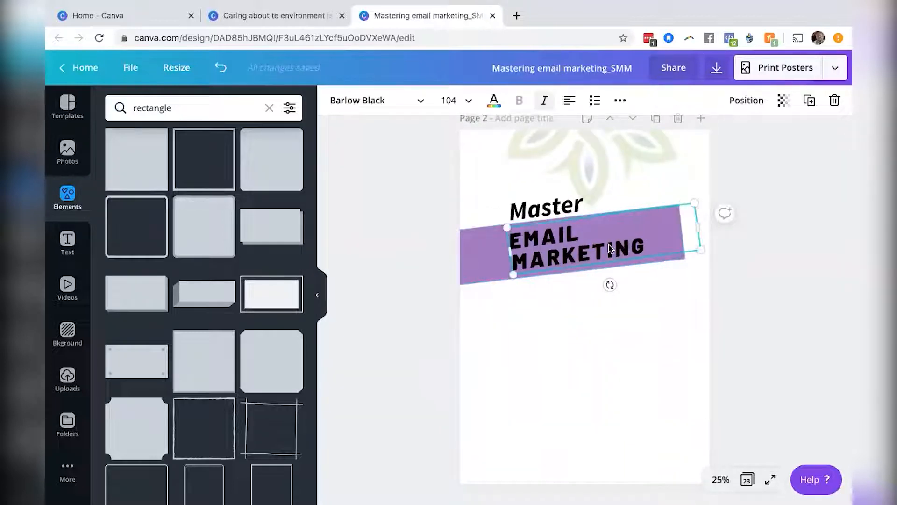
pyautogui.click(469, 101)
pyautogui.click(467, 344)
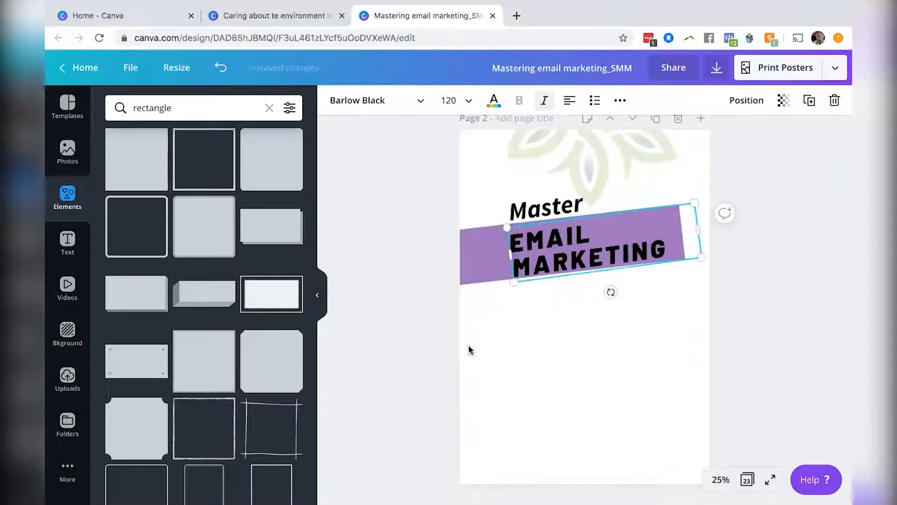
# Nudge the rectangle band slightly so it sits behind the enlarged heading.
pyautogui.click(476, 265)
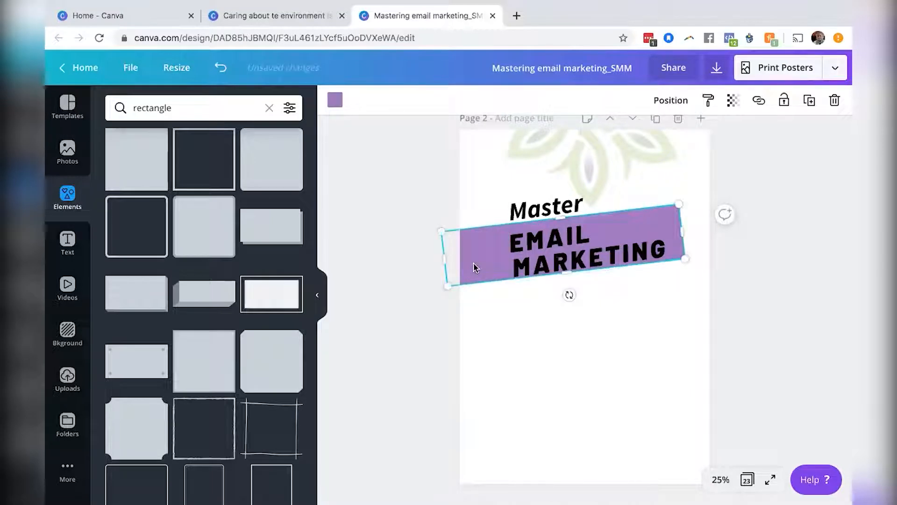
pyautogui.moveTo(474, 270); pyautogui.dragTo(474, 273)
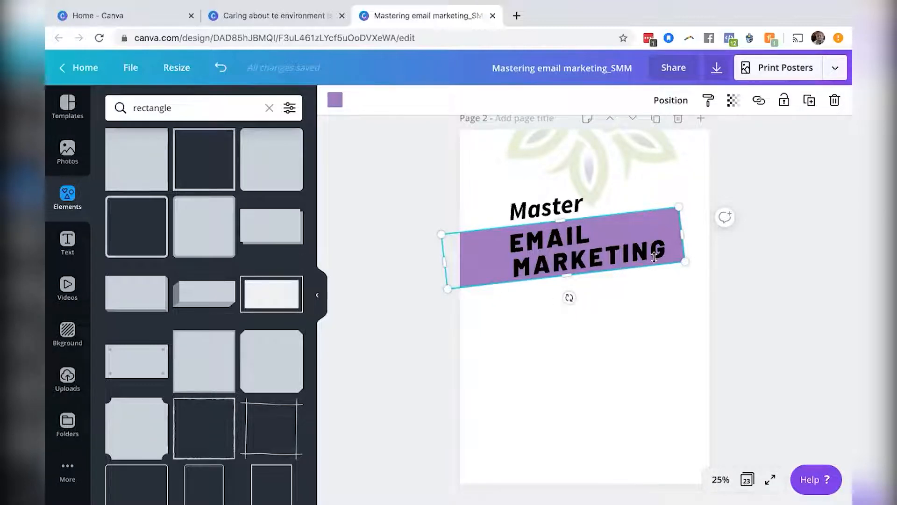
pyautogui.scroll(5, 758, 236)
pyautogui.scroll(2, 757, 233)
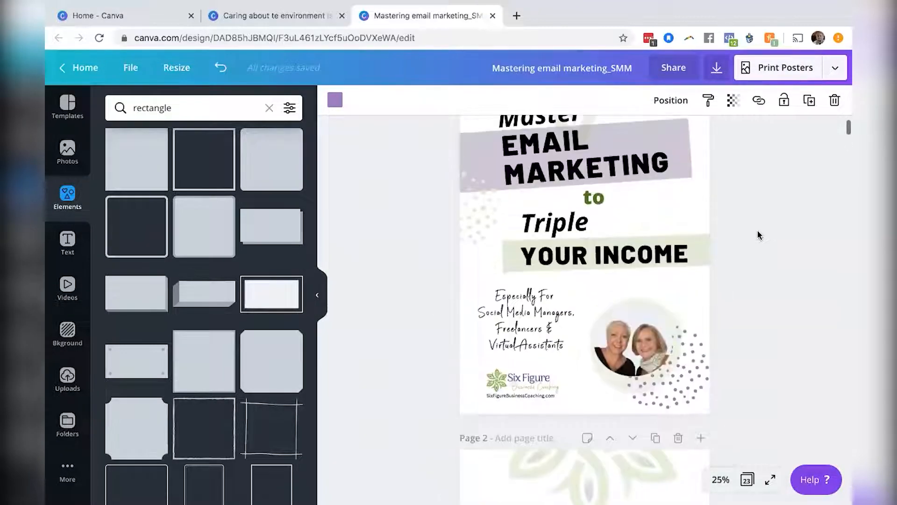
pyautogui.scroll(-5, 757, 232)
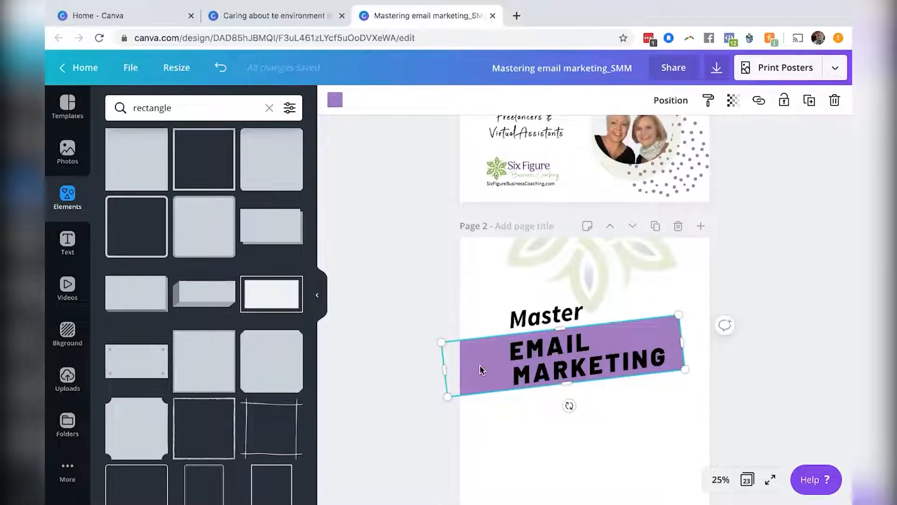
# Try a light grey-mauve fill on the rectangle, then switch back to the lavender purple.
pyautogui.click(335, 101)
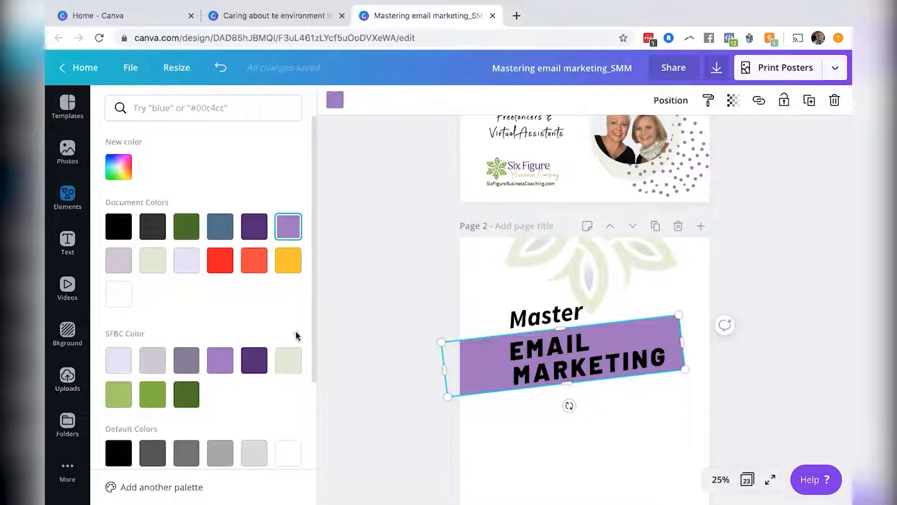
pyautogui.scroll(-2, 295, 335)
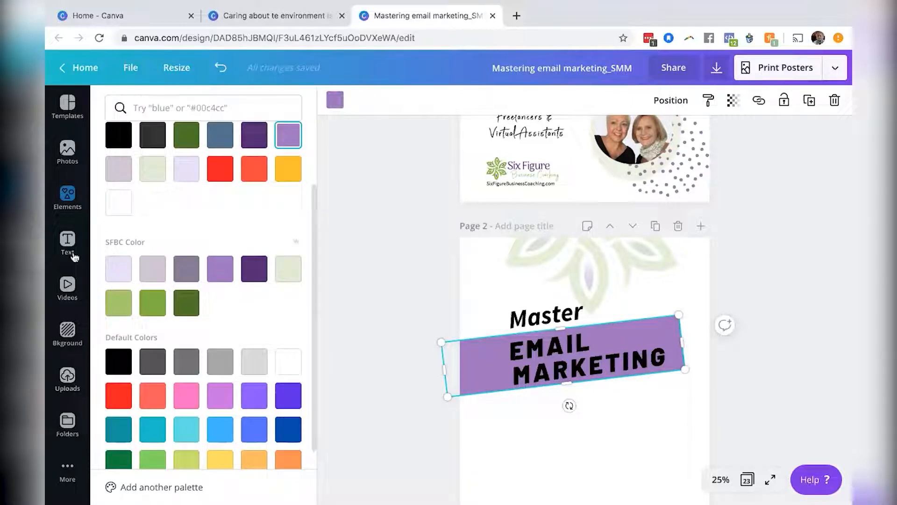
pyautogui.scroll(2, 191, 228)
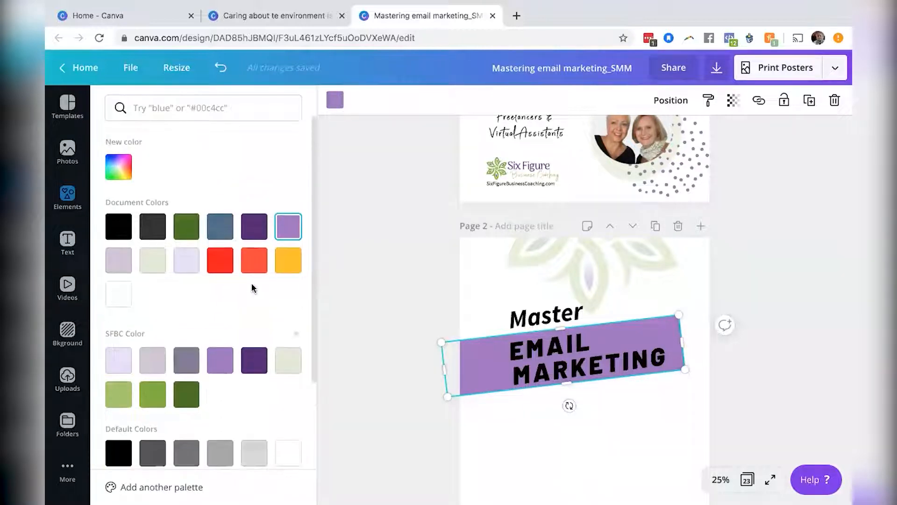
pyautogui.click(119, 167)
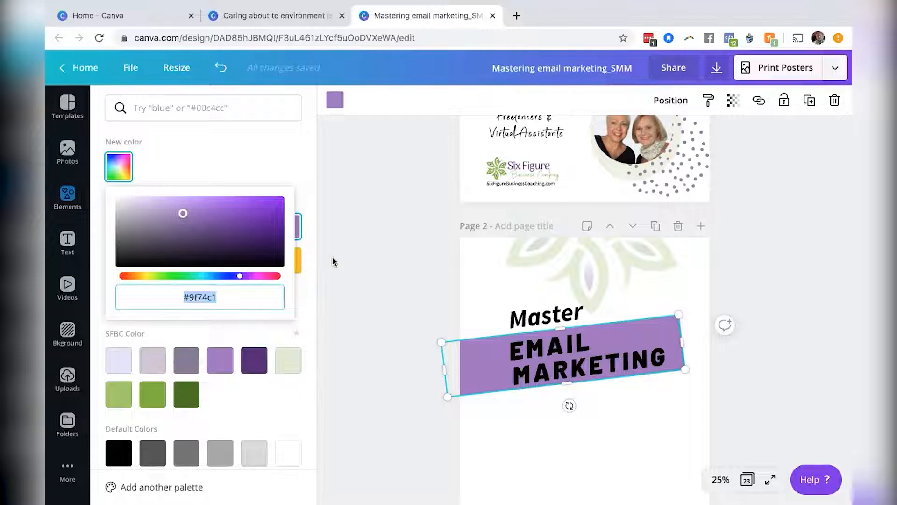
pyautogui.press('Escape')
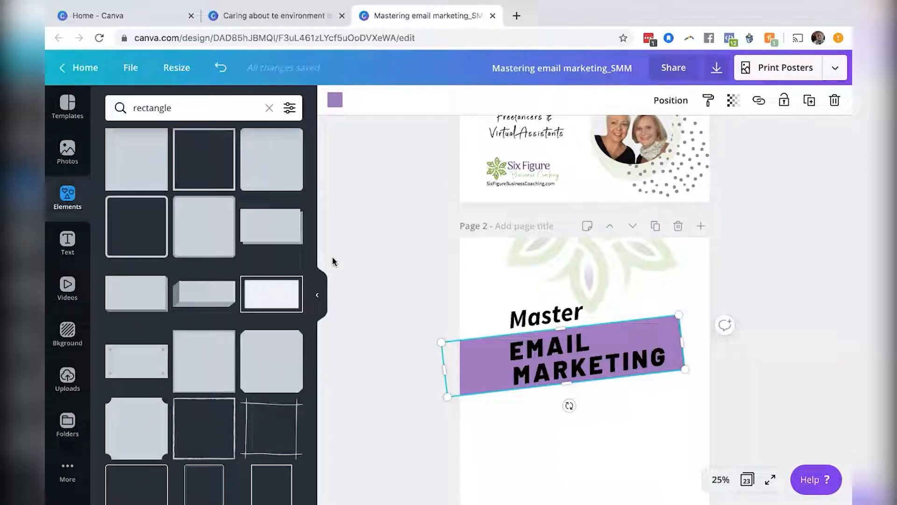
pyautogui.click(336, 103)
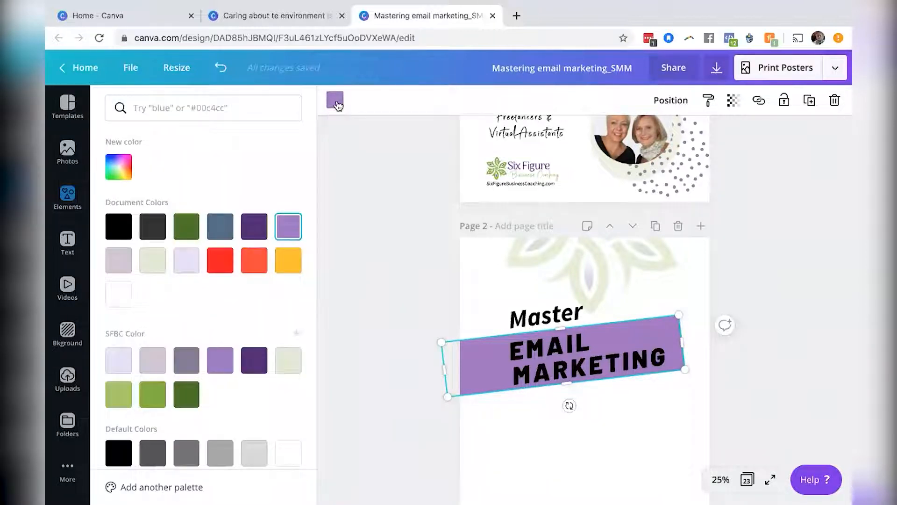
pyautogui.click(151, 360)
pyautogui.scroll(5, 374, 289)
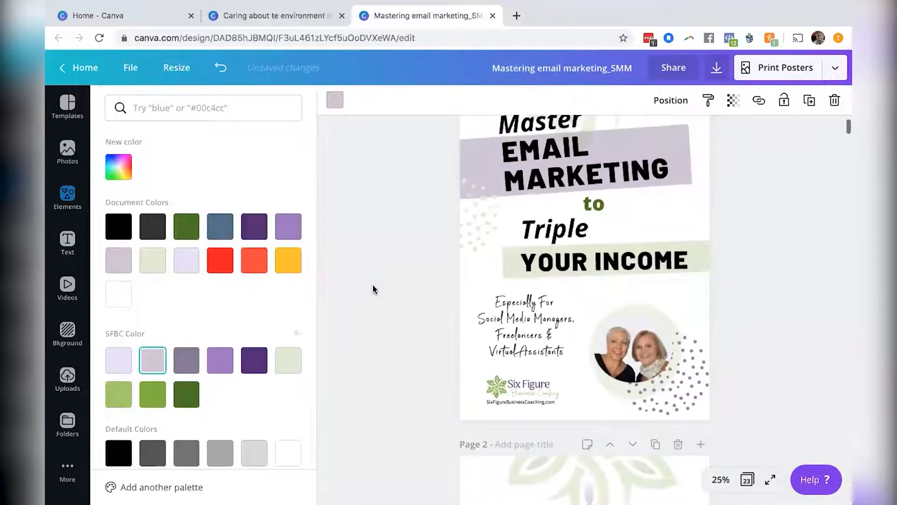
pyautogui.scroll(-4, 374, 289)
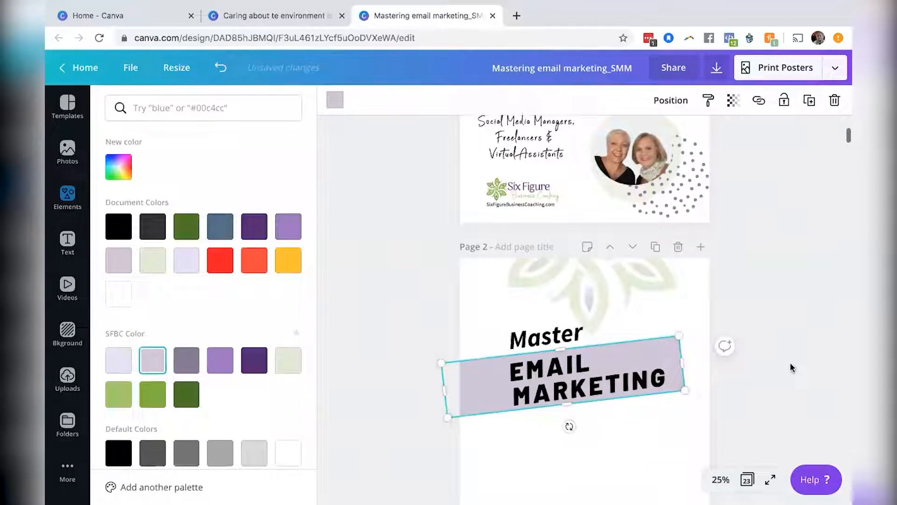
pyautogui.click(229, 359)
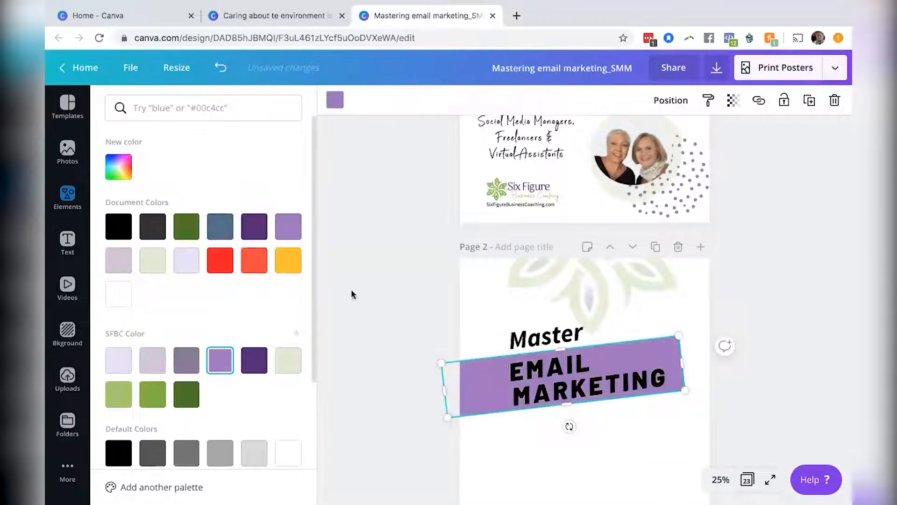
# Set the rectangle's transparency to 32.
pyautogui.click(733, 100)
pyautogui.moveTo(700, 136); pyautogui.dragTo(644, 139)
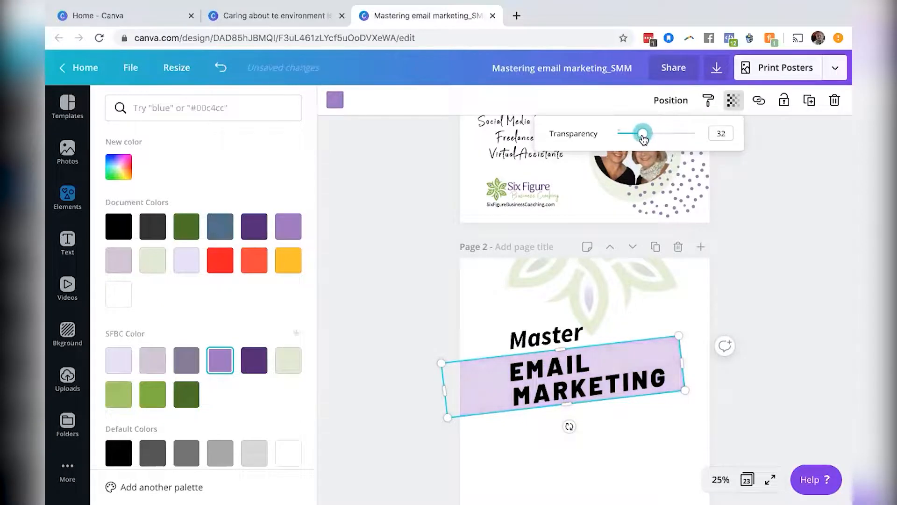
pyautogui.click(822, 223)
pyautogui.scroll(4, 798, 221)
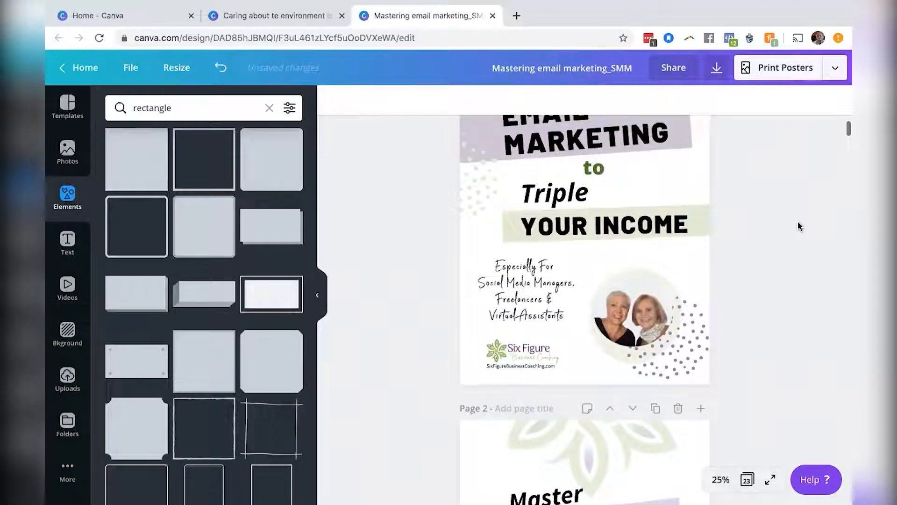
pyautogui.scroll(-3, 798, 221)
pyautogui.scroll(-1, 798, 221)
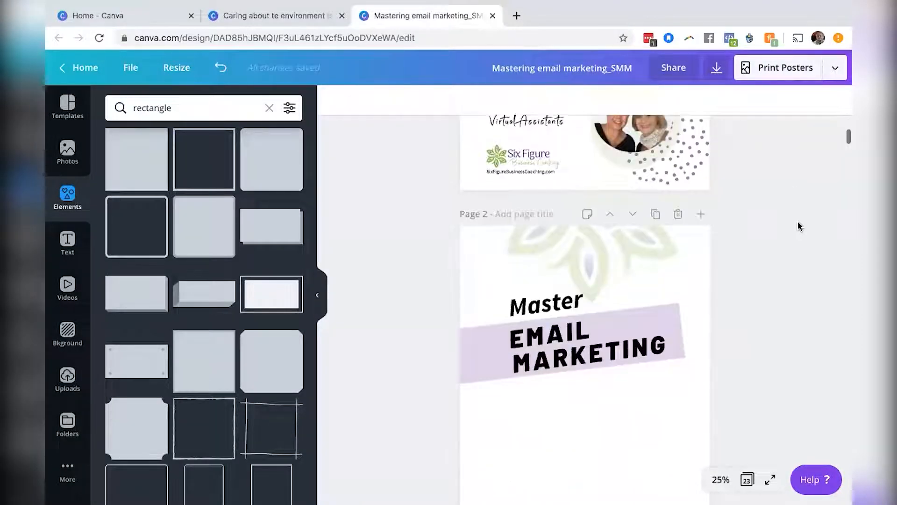
pyautogui.scroll(4, 798, 221)
pyautogui.scroll(2, 798, 222)
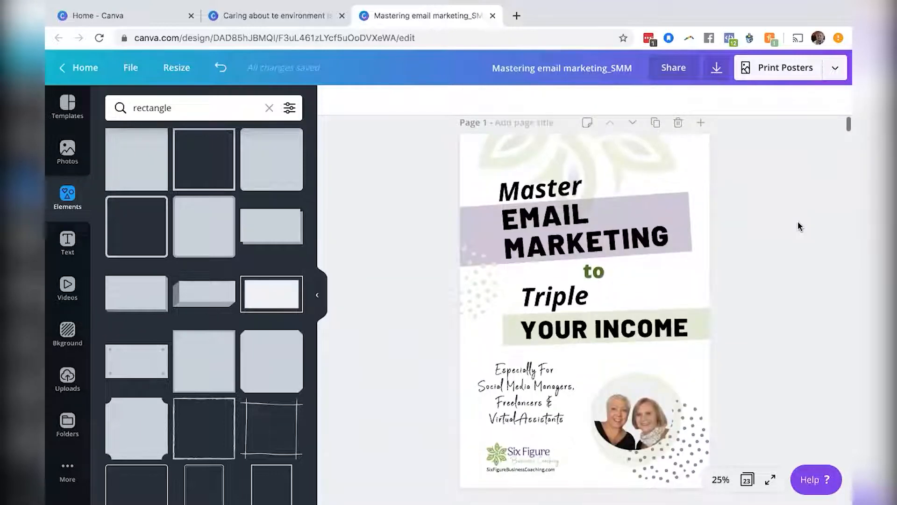
# Search the elements library for dots and browse through the results.
pyautogui.scroll(-3, 797, 220)
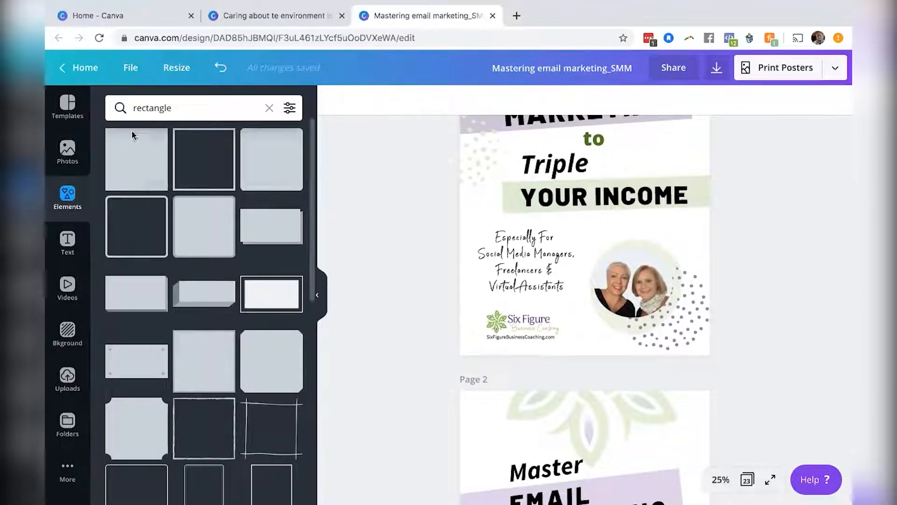
pyautogui.click(145, 109)
pyautogui.doubleClick(144, 109)
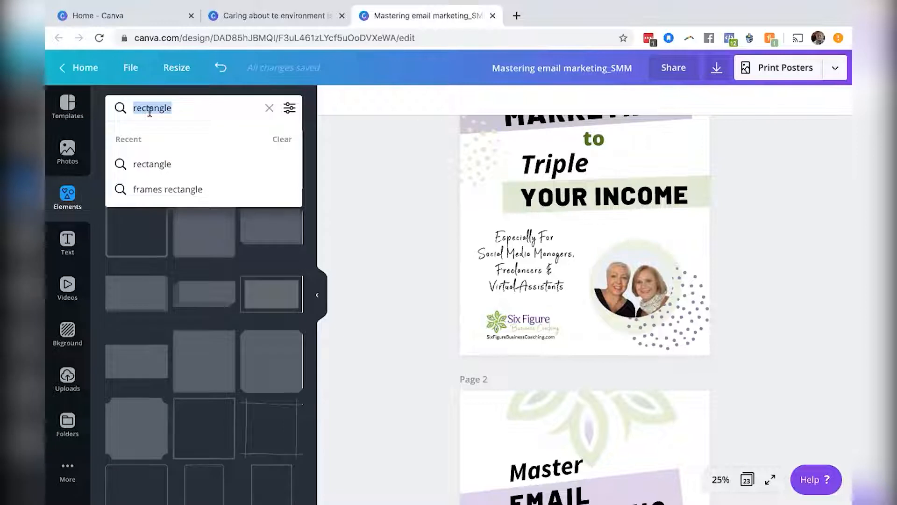
pyautogui.write('dto')
pyautogui.press('BackSpace')
pyautogui.press('BackSpace')
pyautogui.write('ots')
pyautogui.press('Return')
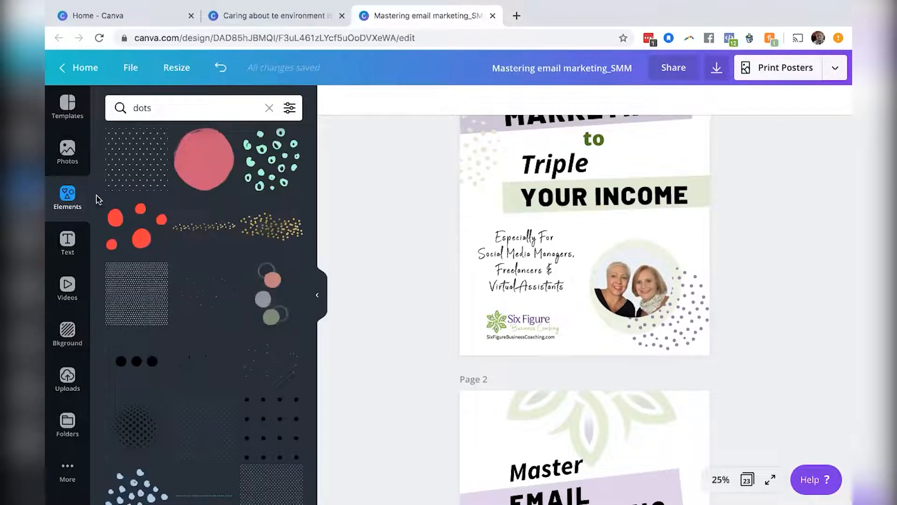
pyautogui.scroll(-3, 157, 334)
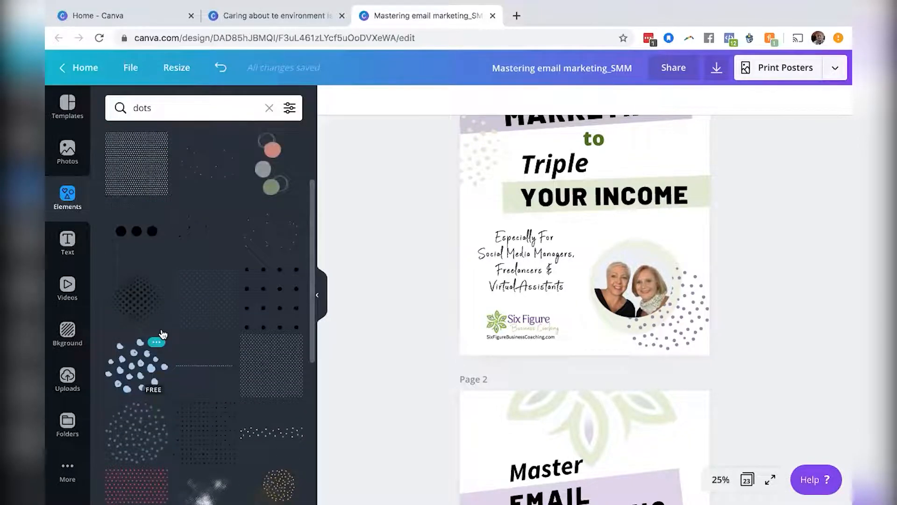
pyautogui.scroll(-3, 162, 333)
pyautogui.scroll(-2, 159, 345)
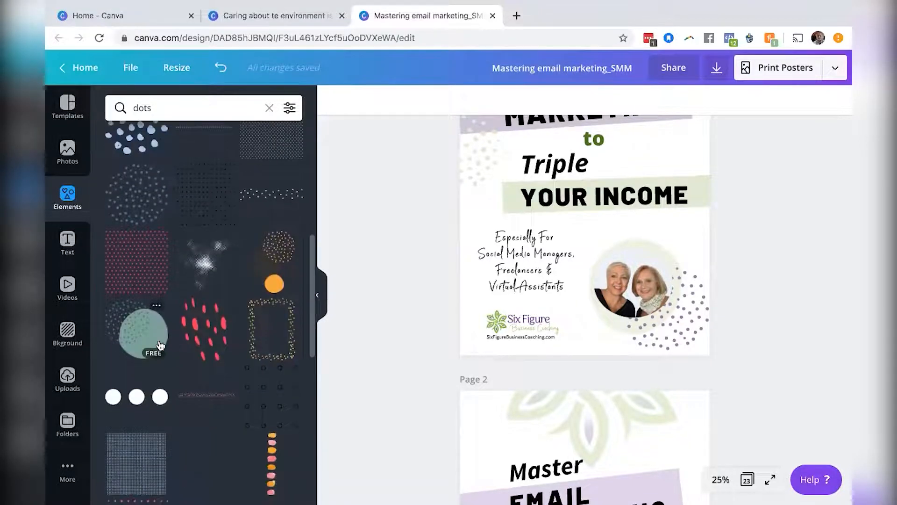
pyautogui.scroll(-3, 160, 345)
pyautogui.scroll(-3, 160, 344)
pyautogui.scroll(-5, 160, 345)
pyautogui.scroll(-5, 158, 345)
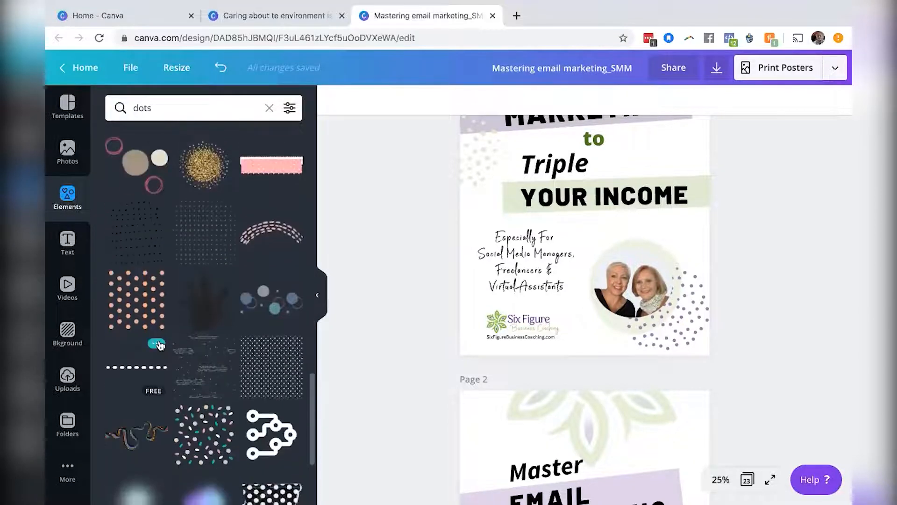
pyautogui.scroll(-4, 159, 345)
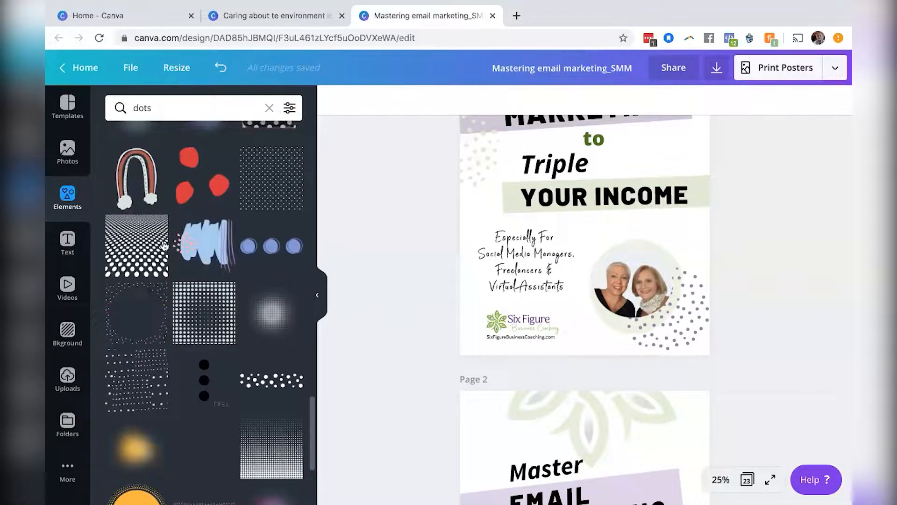
pyautogui.scroll(-1, 206, 334)
pyautogui.scroll(-3, 205, 335)
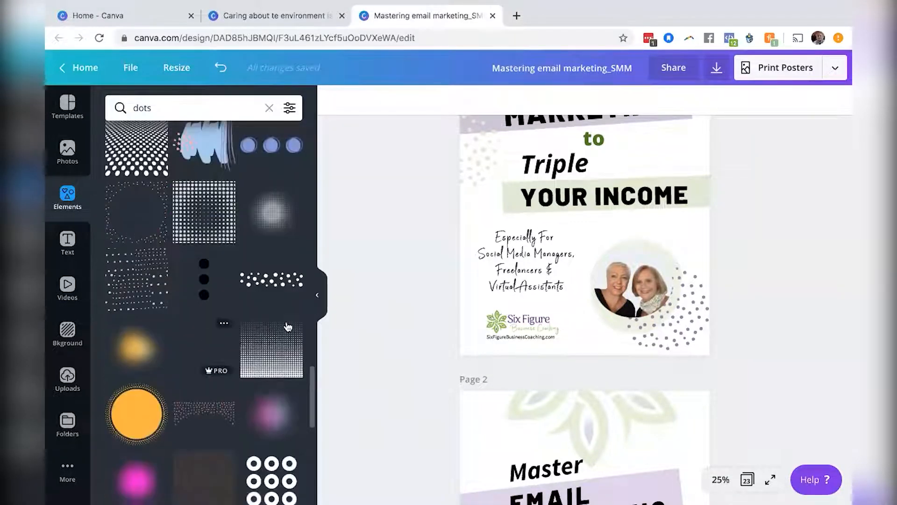
pyautogui.scroll(10, 275, 255)
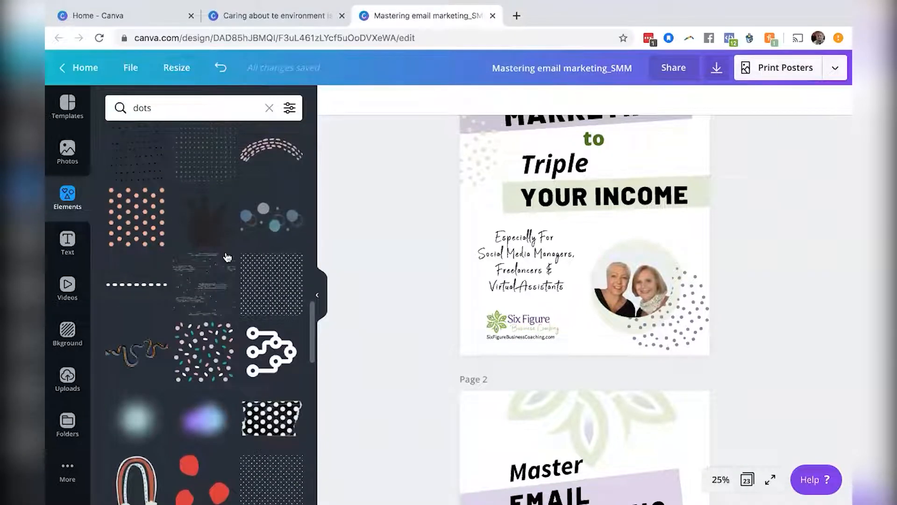
pyautogui.scroll(2, 224, 257)
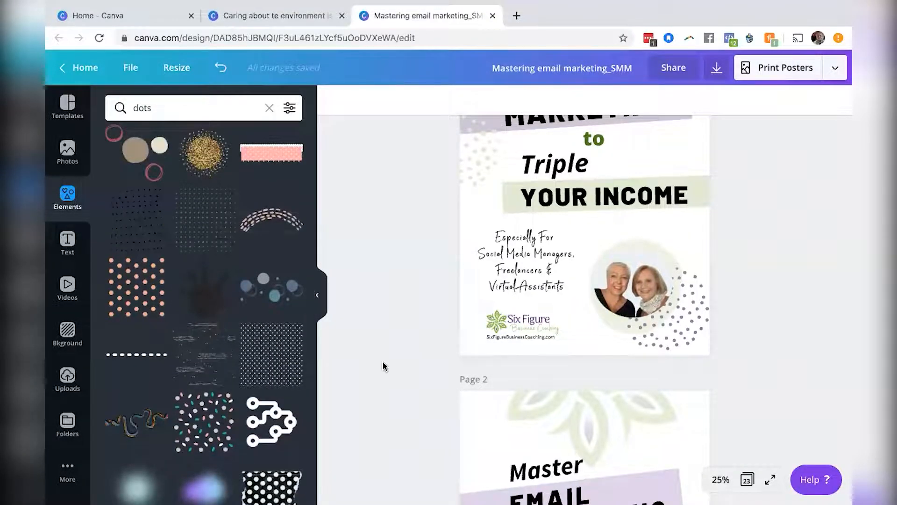
pyautogui.scroll(-7, 381, 365)
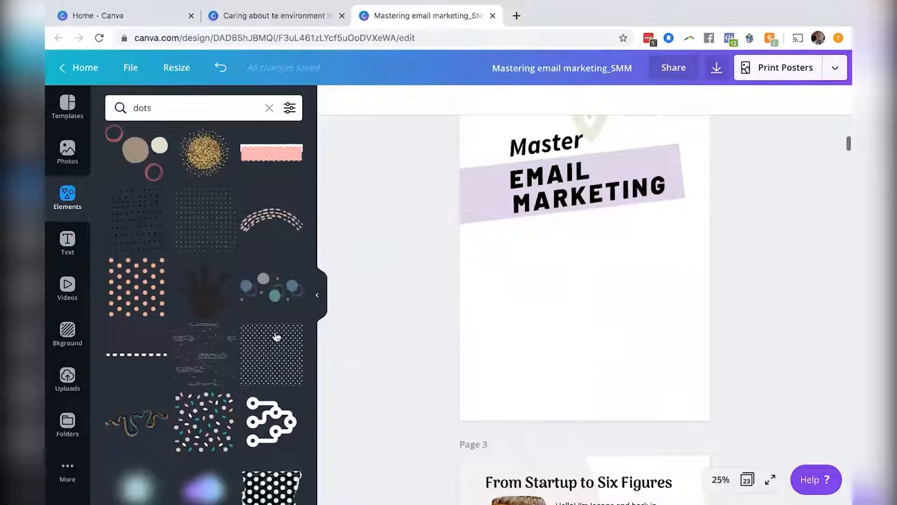
pyautogui.click(279, 290)
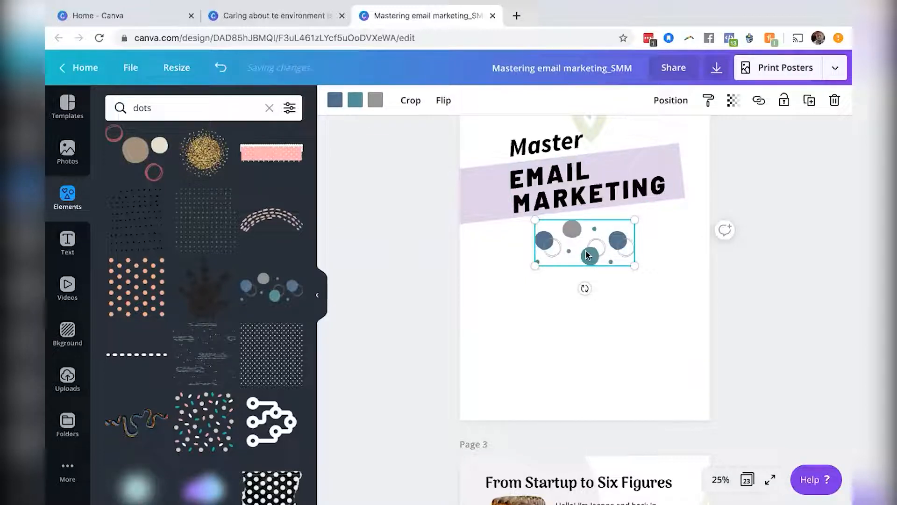
pyautogui.press('Delete')
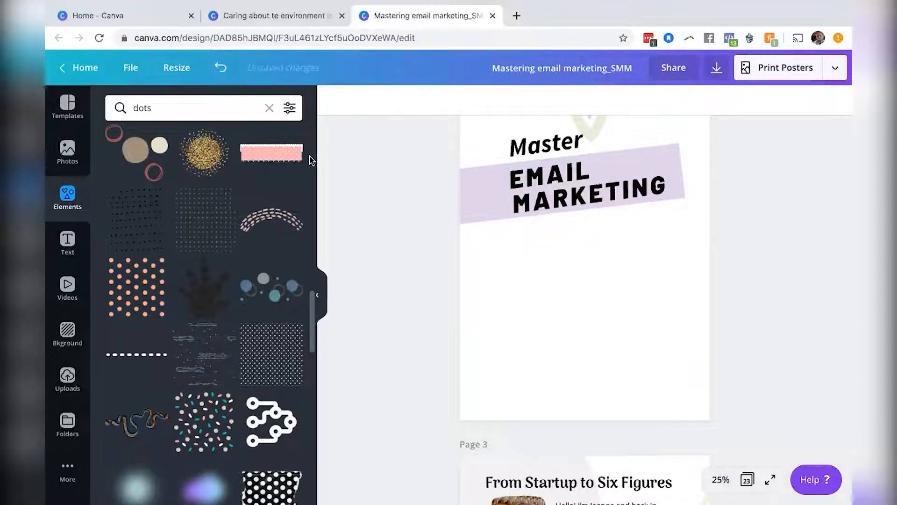
pyautogui.click(289, 160)
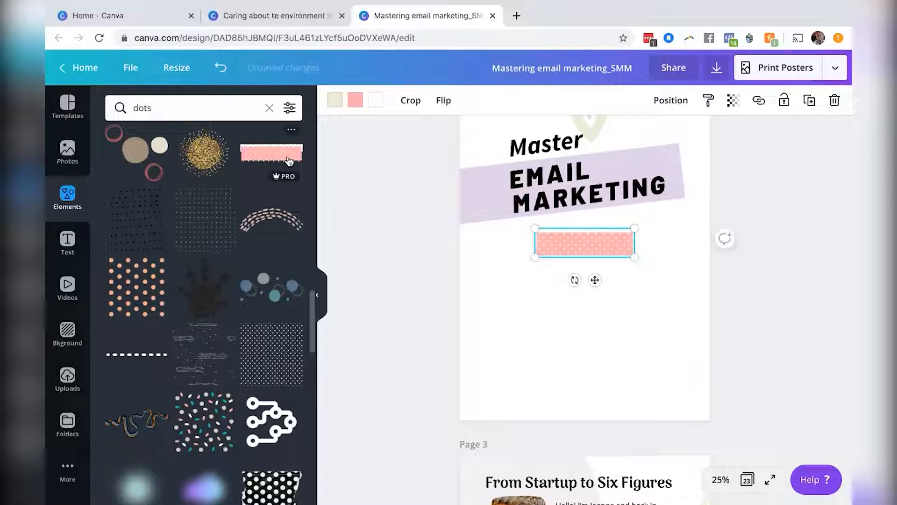
pyautogui.press('Delete')
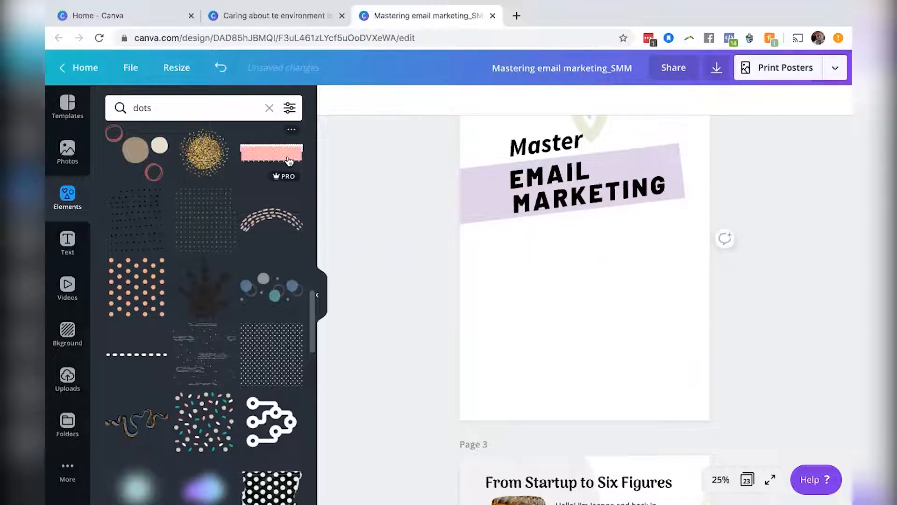
pyautogui.click(204, 163)
pyautogui.press('Delete')
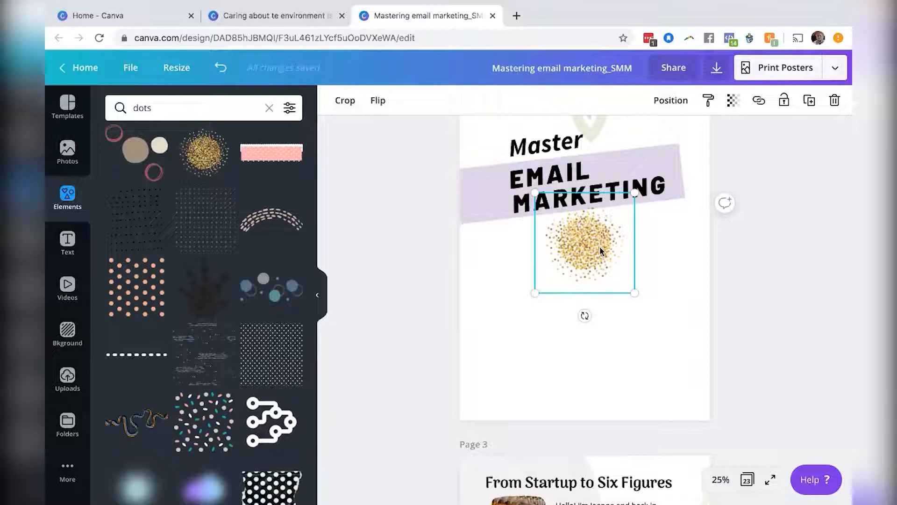
pyautogui.press('Delete')
# Add a grey scattered-dots graphic and move it onto page 2 over the EMAIL MARKETING band.
pyautogui.scroll(10, 282, 299)
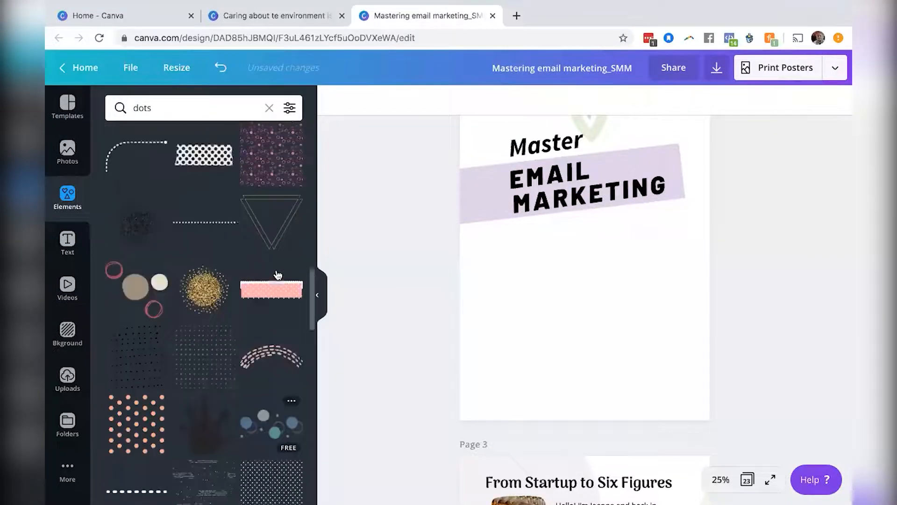
pyautogui.scroll(6, 278, 274)
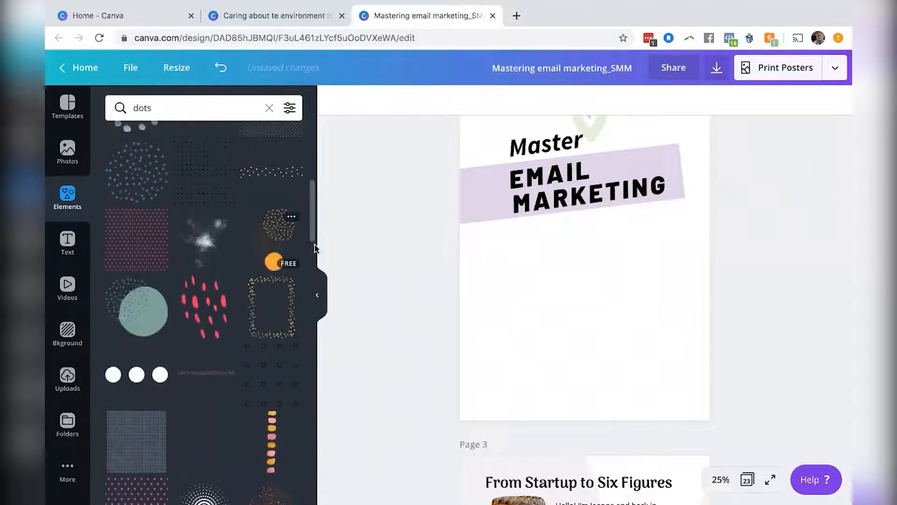
pyautogui.scroll(4, 378, 214)
pyautogui.scroll(4, 378, 212)
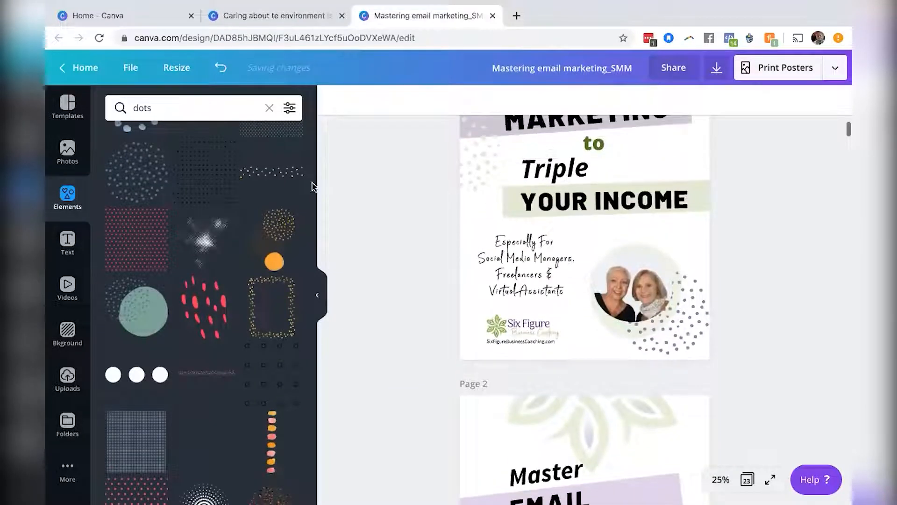
pyautogui.click(139, 175)
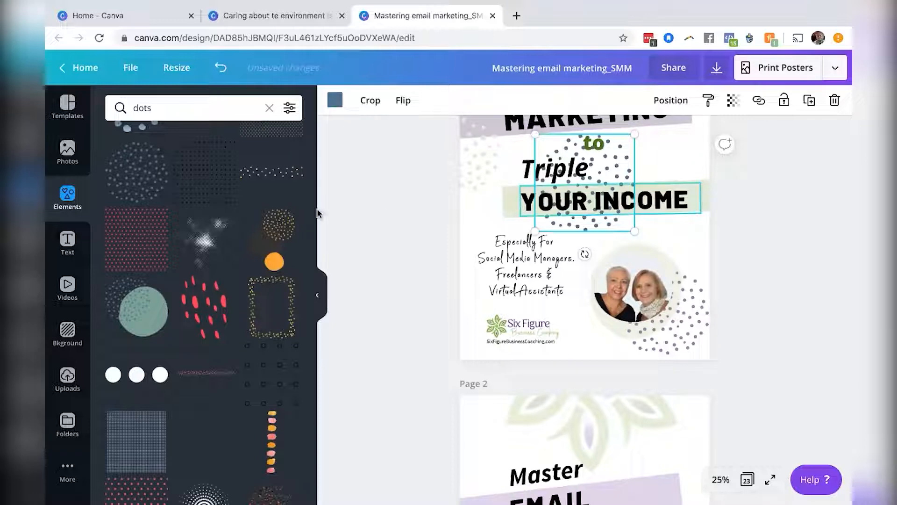
pyautogui.scroll(3, 203, 231)
pyautogui.scroll(3, 204, 229)
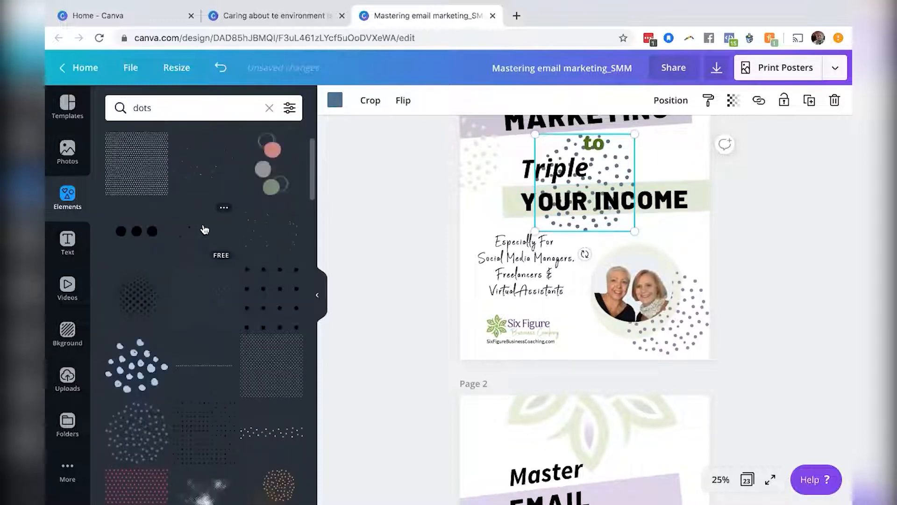
pyautogui.scroll(3, 204, 229)
pyautogui.scroll(-2, 638, 141)
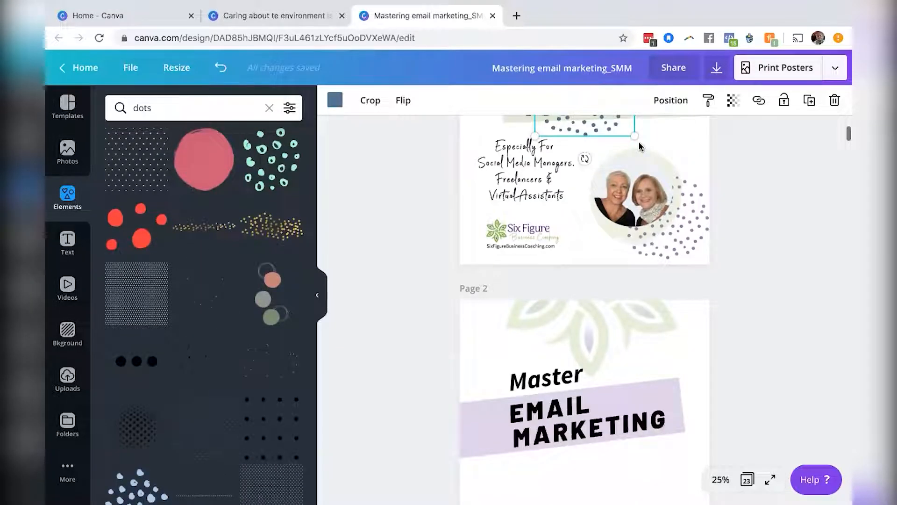
pyautogui.moveTo(542, 441); pyautogui.dragTo(531, 471)
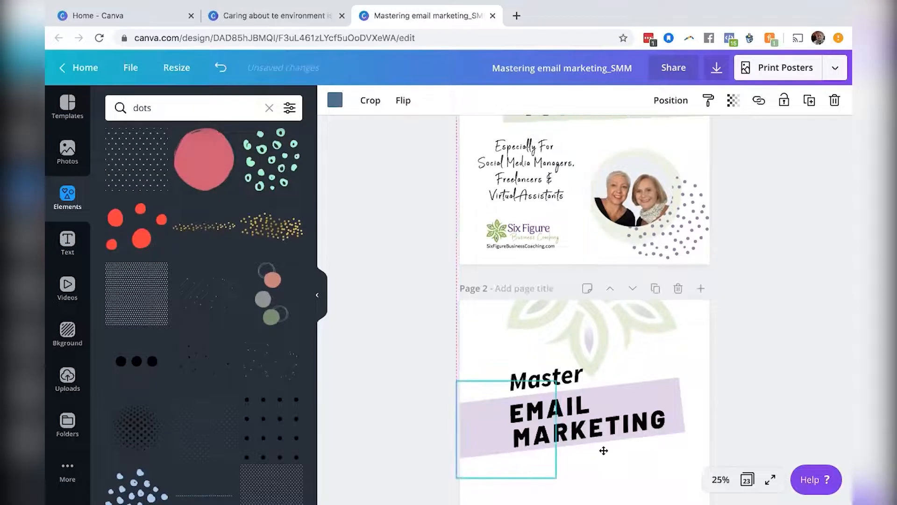
# Position the dots graphic so it hangs off page 2's left edge just below the heading band.
pyautogui.scroll(-4, 764, 334)
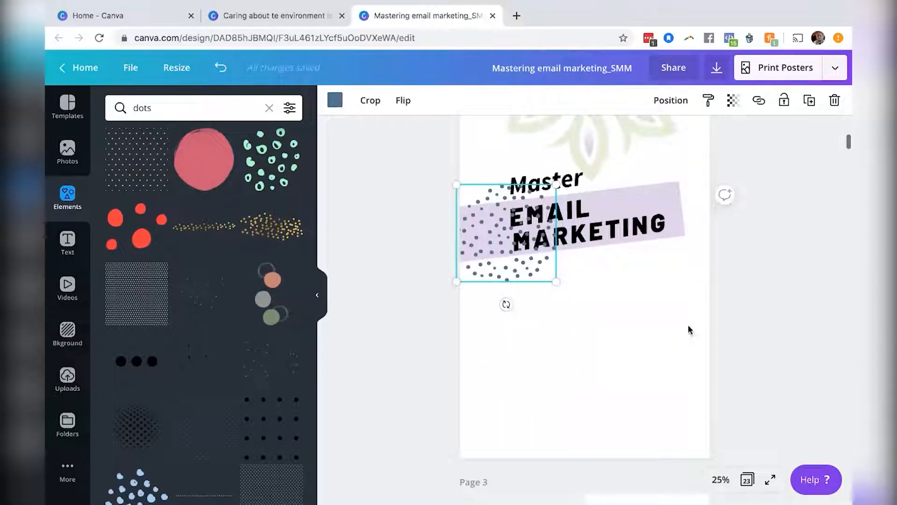
pyautogui.moveTo(497, 268); pyautogui.dragTo(450, 306)
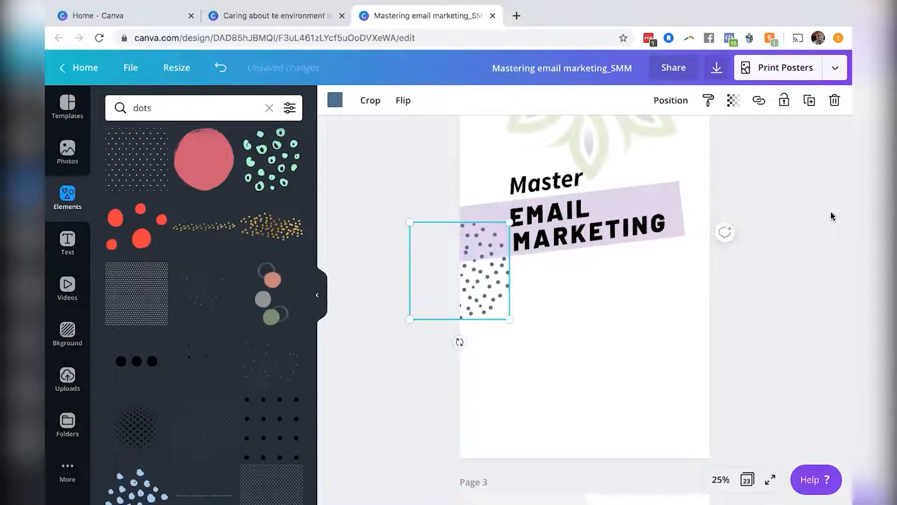
pyautogui.scroll(4, 819, 255)
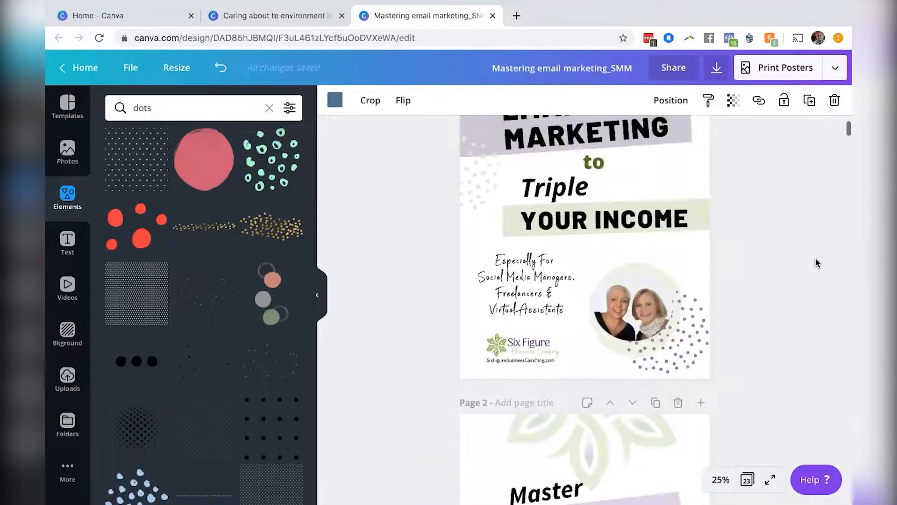
pyautogui.scroll(-3, 818, 263)
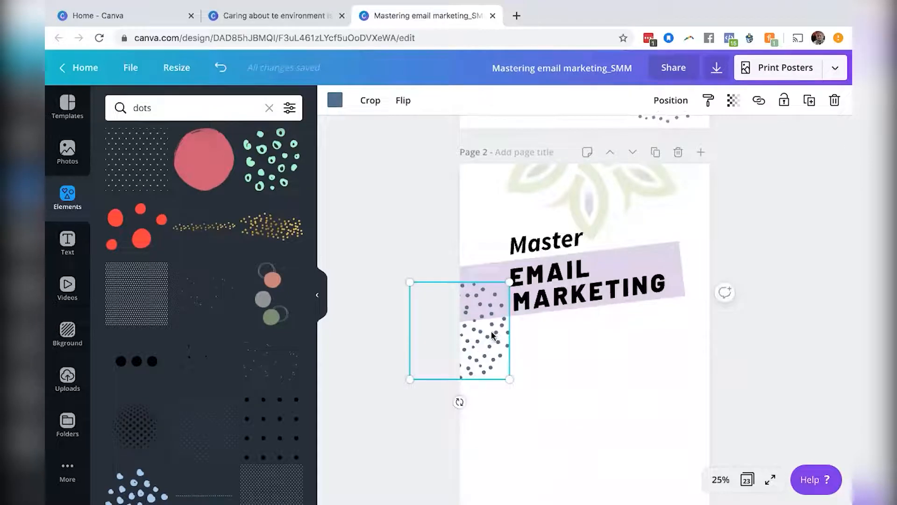
pyautogui.moveTo(491, 331); pyautogui.dragTo(473, 331)
# Recolor the dots graphic with the pale sage green document color.
pyautogui.click(334, 99)
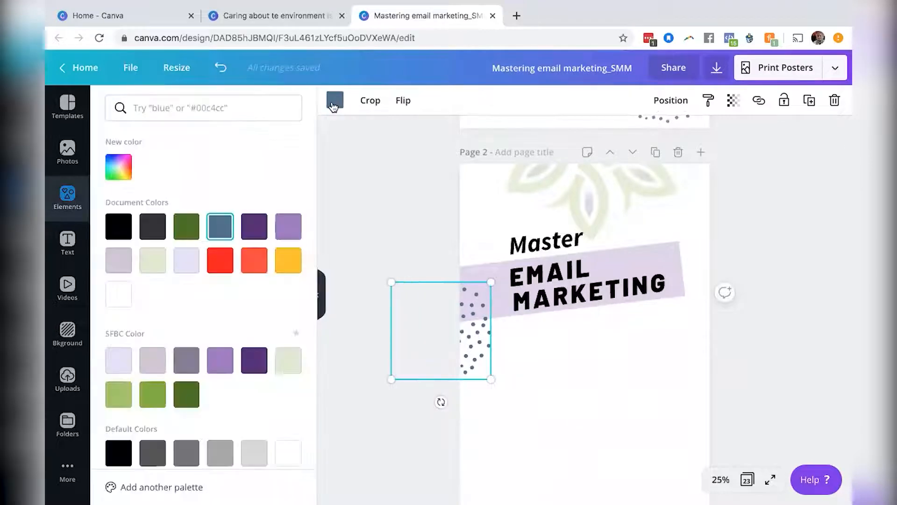
pyautogui.click(152, 260)
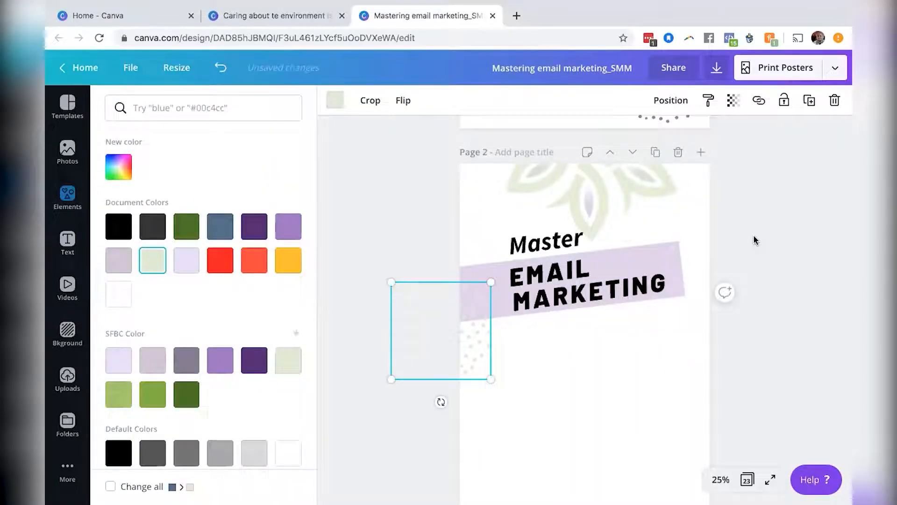
pyautogui.scroll(7, 790, 226)
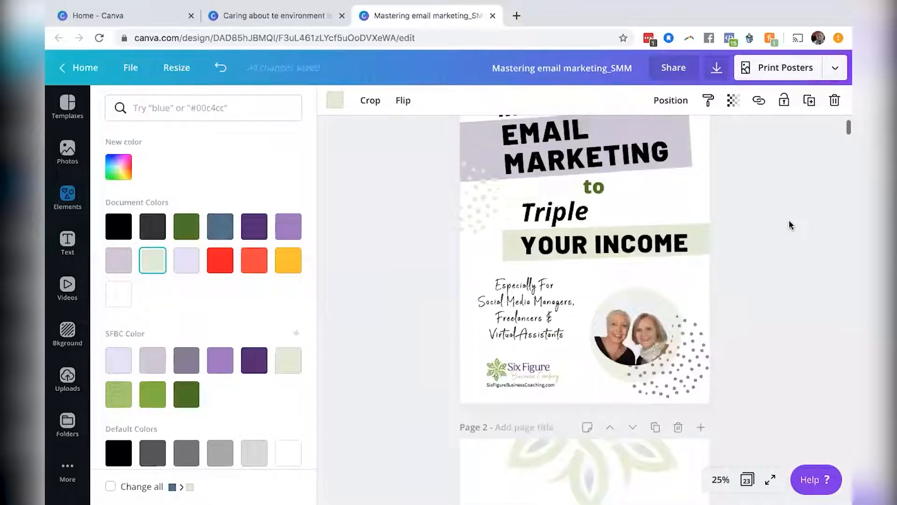
pyautogui.scroll(-4, 790, 225)
pyautogui.scroll(-2, 790, 225)
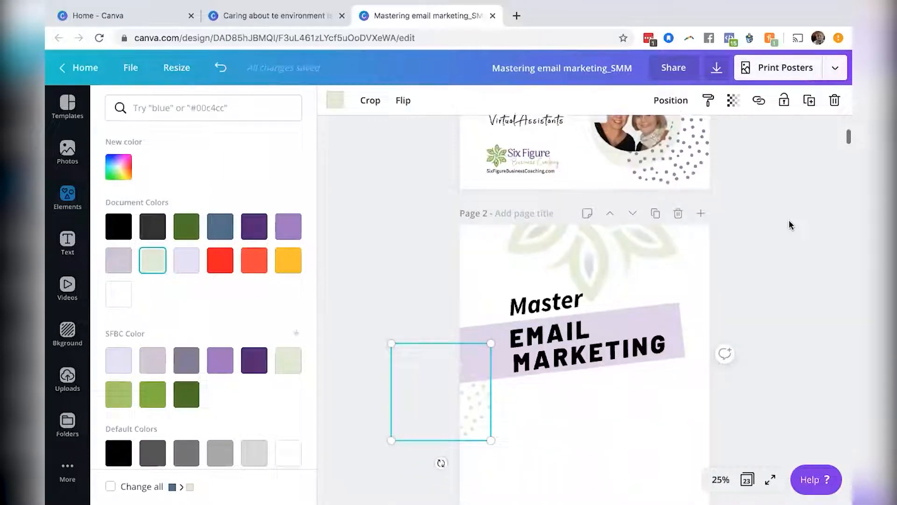
pyautogui.scroll(-1, 790, 225)
pyautogui.scroll(5, 790, 225)
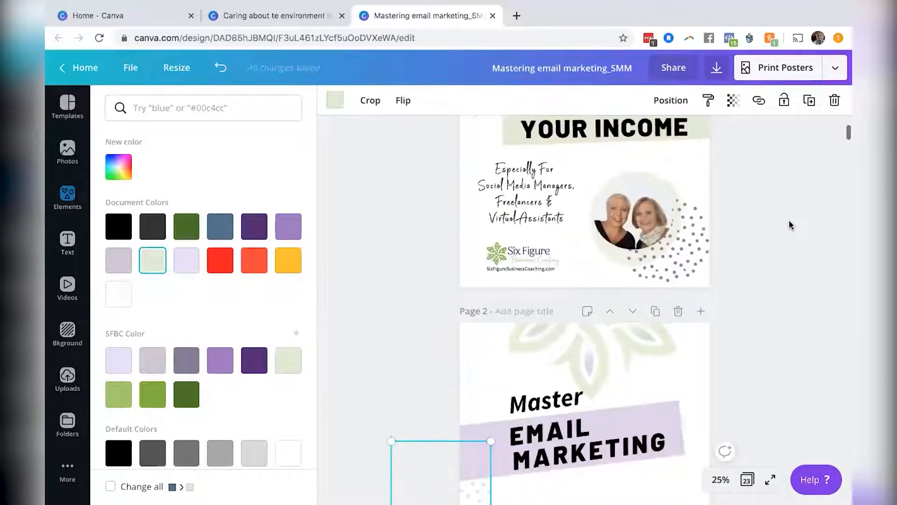
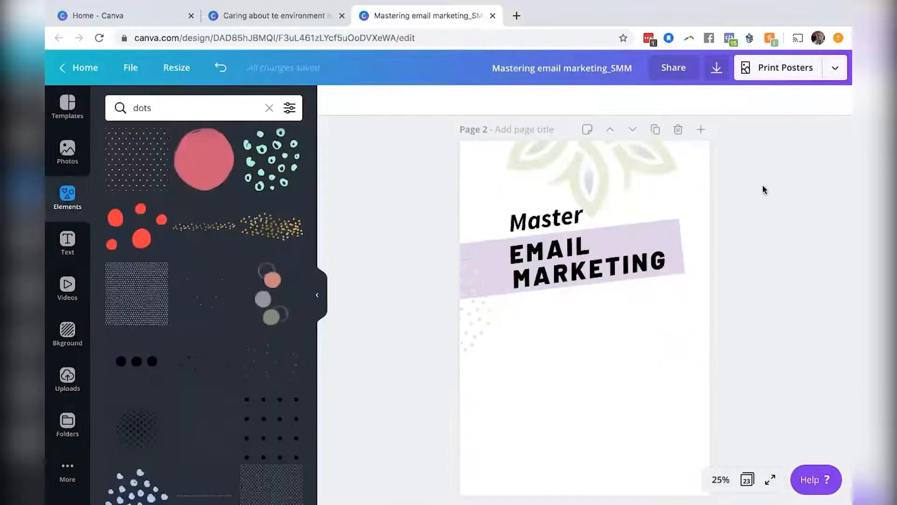
# Duplicate the Master heading on page 2, move the copy below the band and change its text to "to".
pyautogui.scroll(5, 764, 189)
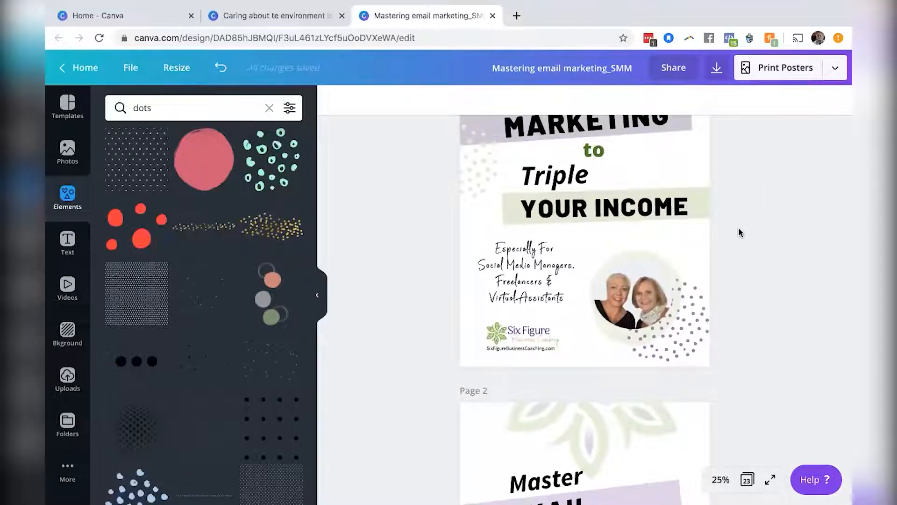
pyautogui.click(599, 149)
pyautogui.click(794, 256)
pyautogui.scroll(3, 592, 152)
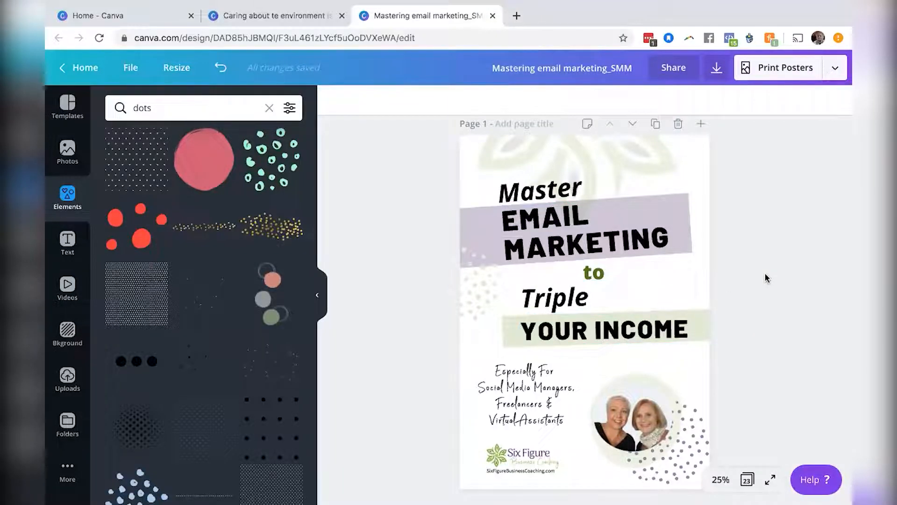
pyautogui.scroll(-6, 765, 276)
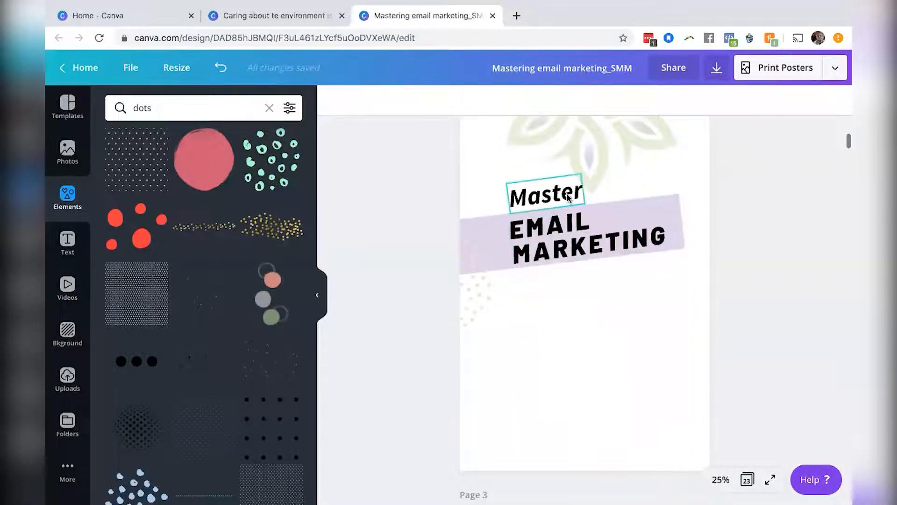
pyautogui.click(568, 194)
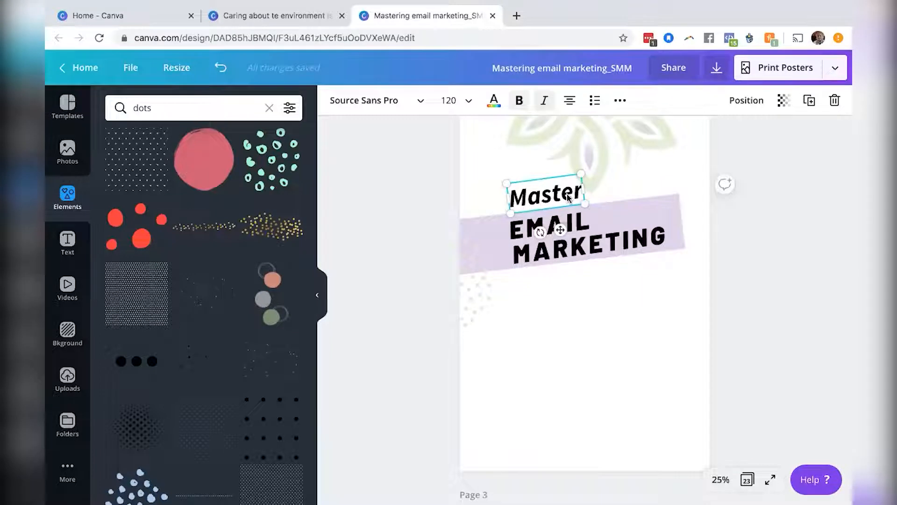
pyautogui.doubleClick(567, 193)
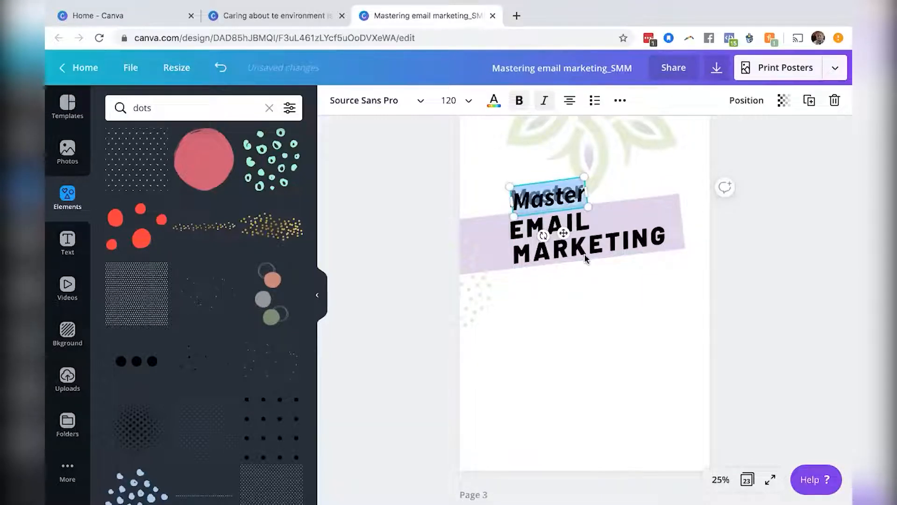
pyautogui.moveTo(589, 296); pyautogui.dragTo(576, 326)
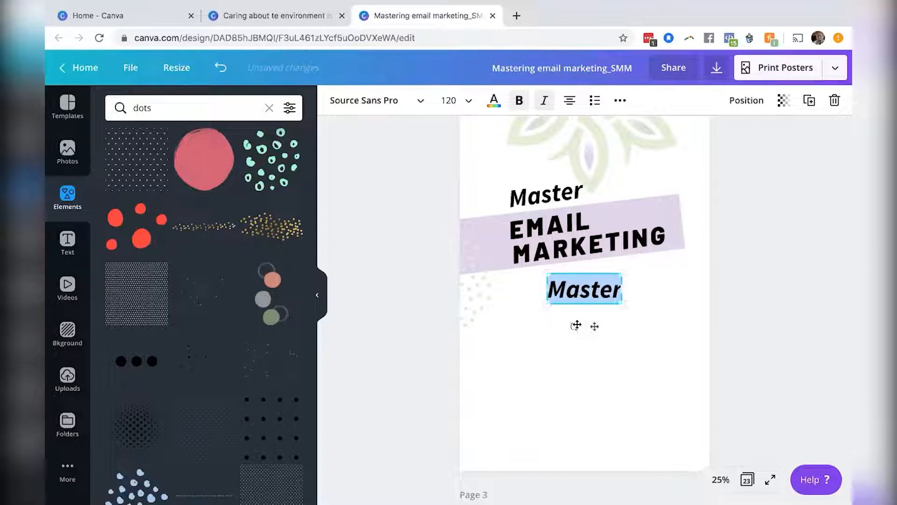
pyautogui.write('to')
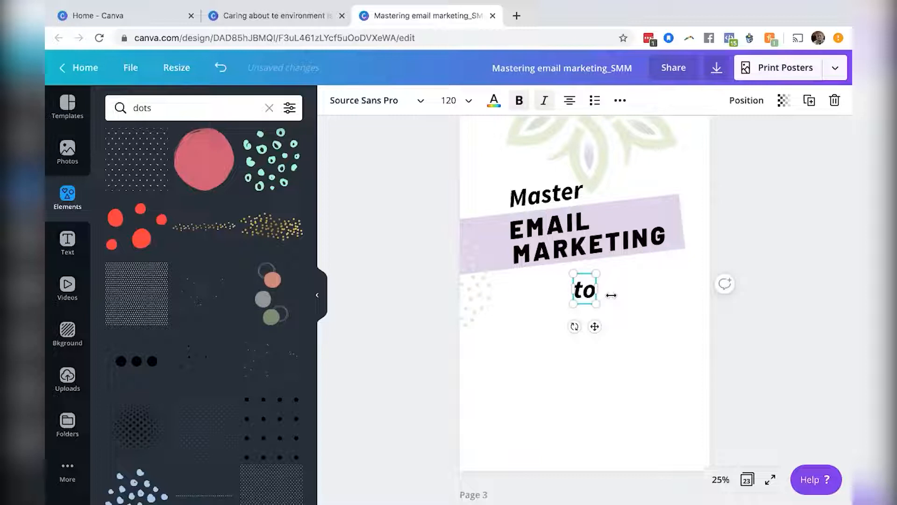
# Set the "to" text to size 88 and rotate it to about -5° under the band.
pyautogui.click(463, 103)
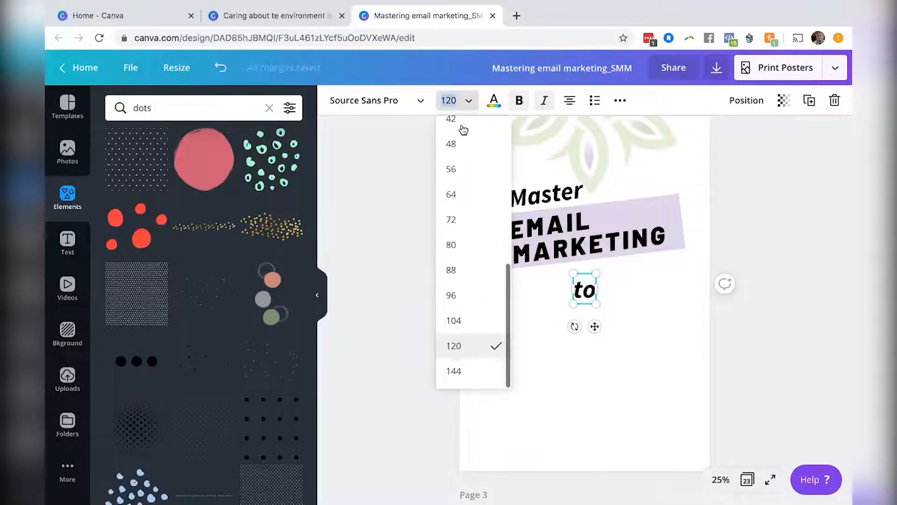
pyautogui.click(458, 271)
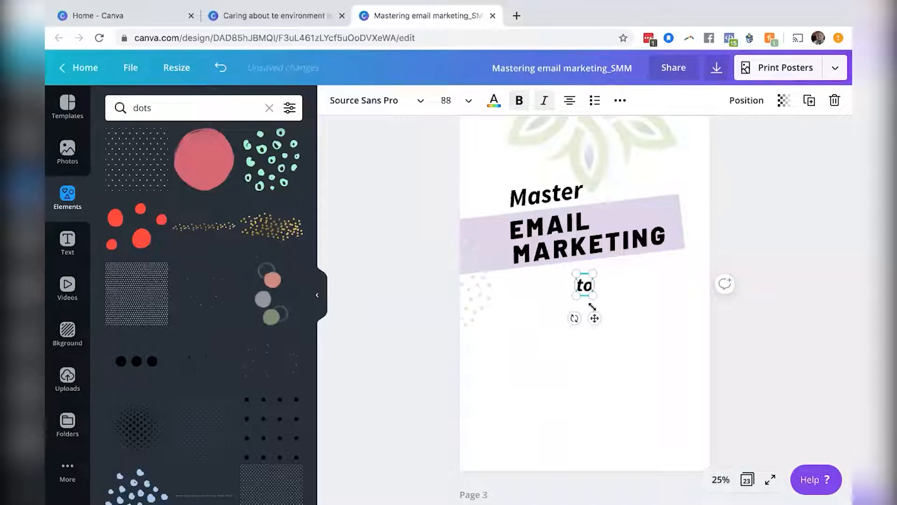
pyautogui.moveTo(595, 318)
pyautogui.mouseDown()
pyautogui.moveTo(605, 309)
pyautogui.moveTo(587, 308)
pyautogui.mouseUp()
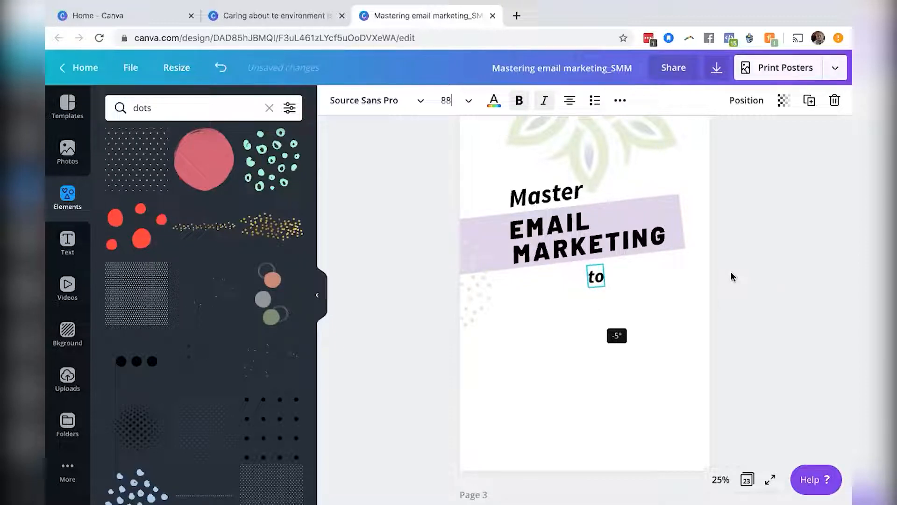
pyautogui.click(773, 266)
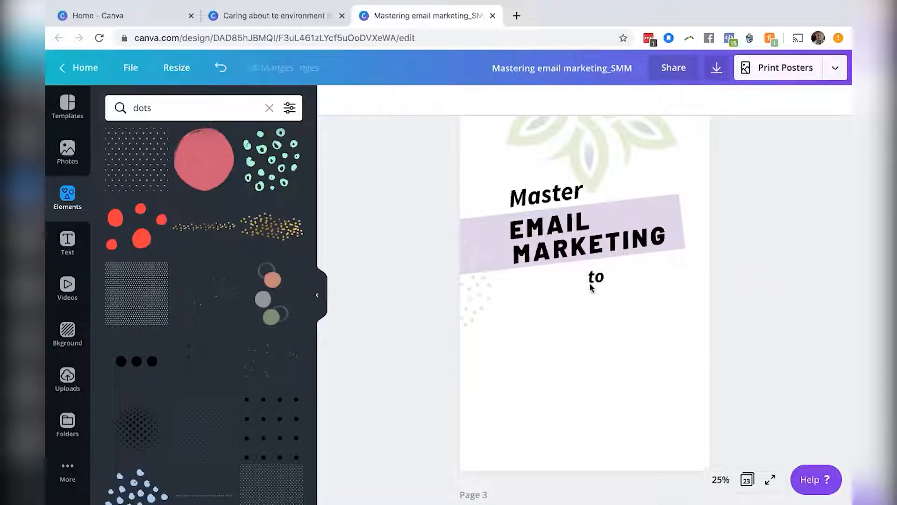
# Duplicate the Master heading again, move the copy lower on page 2 and change its text to Triple.
pyautogui.click(559, 198)
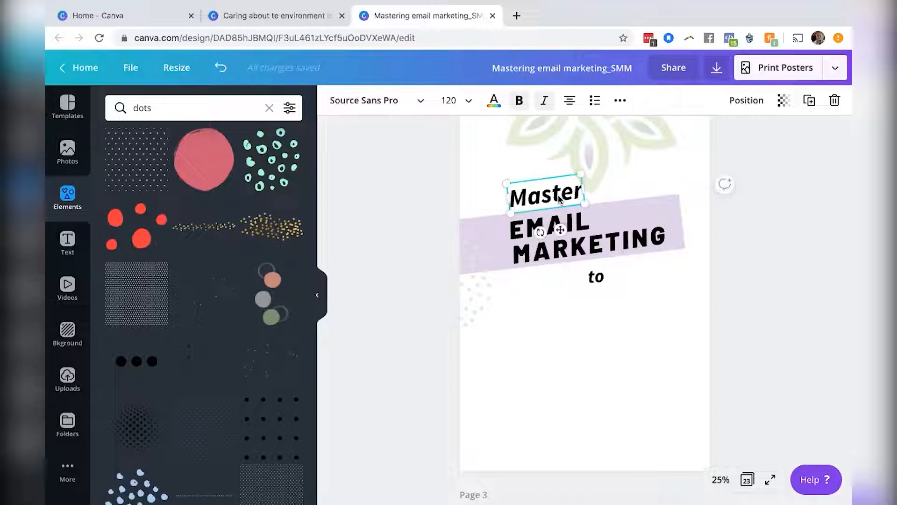
pyautogui.moveTo(559, 199); pyautogui.dragTo(562, 202)
pyautogui.moveTo(571, 305); pyautogui.dragTo(586, 323)
pyautogui.doubleClick(587, 322)
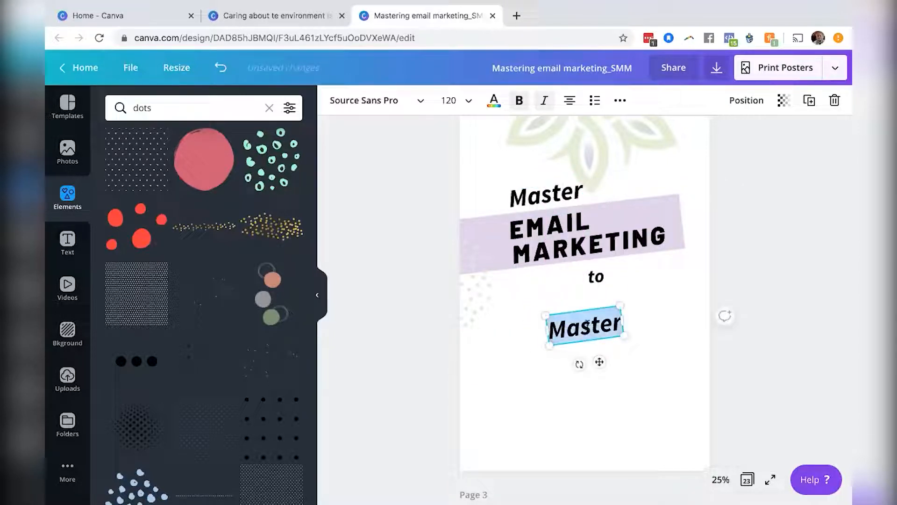
pyautogui.write('Triple')
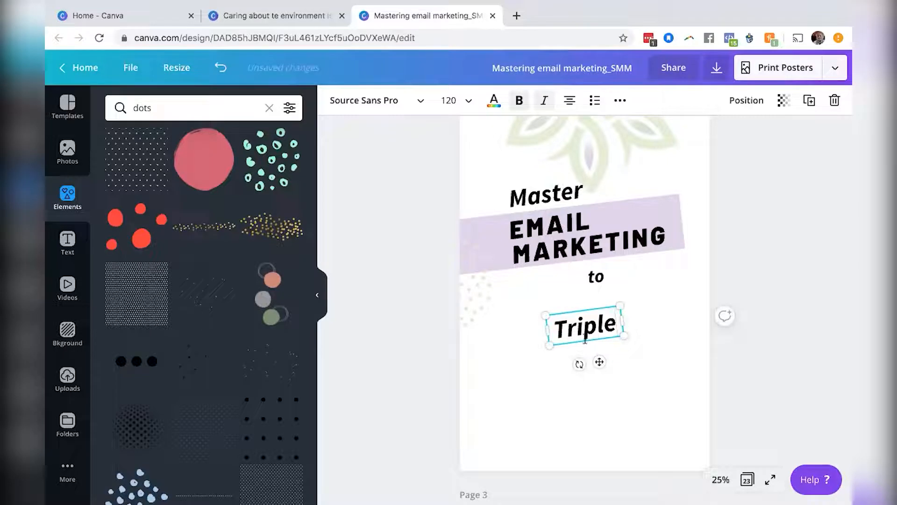
pyautogui.moveTo(566, 364); pyautogui.dragTo(571, 372)
# Duplicate the EMAIL MARKETING heading, place the copy below Triple and replace its text with YOUR INCOME.
pyautogui.scroll(3, 810, 254)
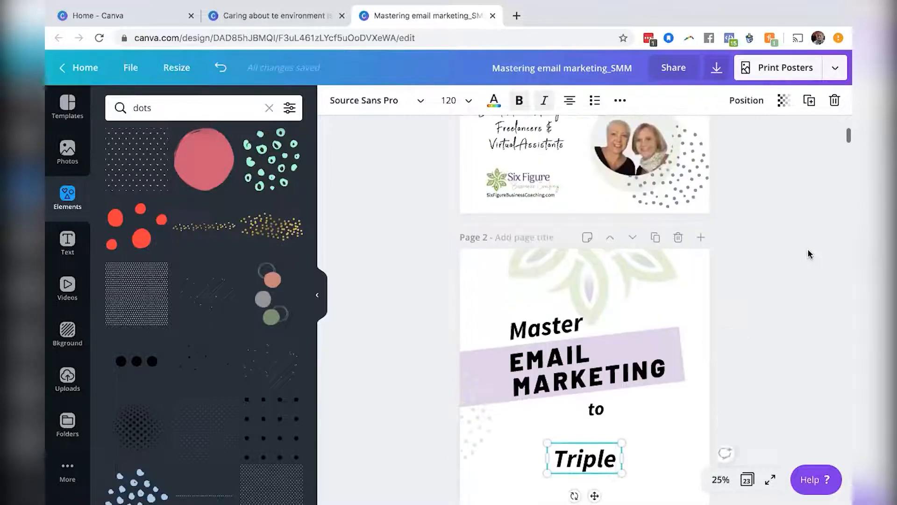
pyautogui.scroll(3, 810, 254)
pyautogui.scroll(-3, 810, 254)
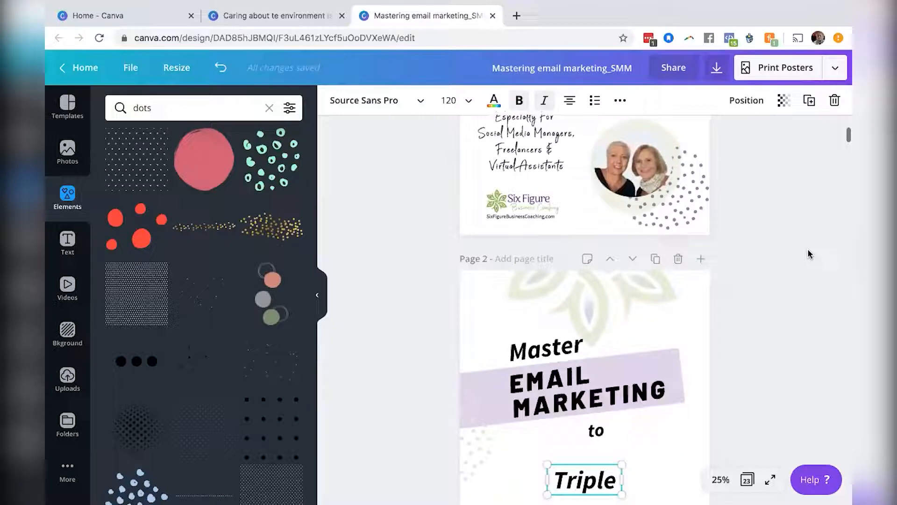
pyautogui.scroll(-2, 809, 254)
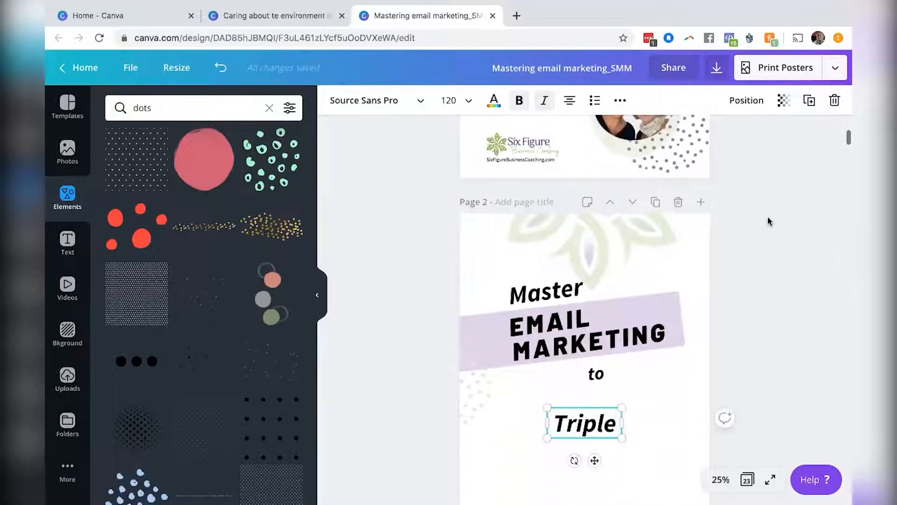
pyautogui.click(595, 341)
pyautogui.hotkey('ctrl', 'd')
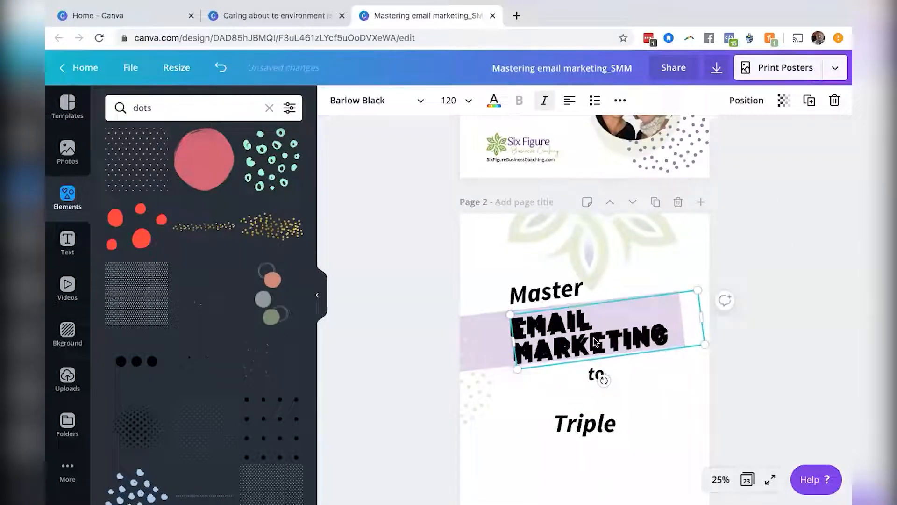
pyautogui.moveTo(620, 344); pyautogui.dragTo(613, 463)
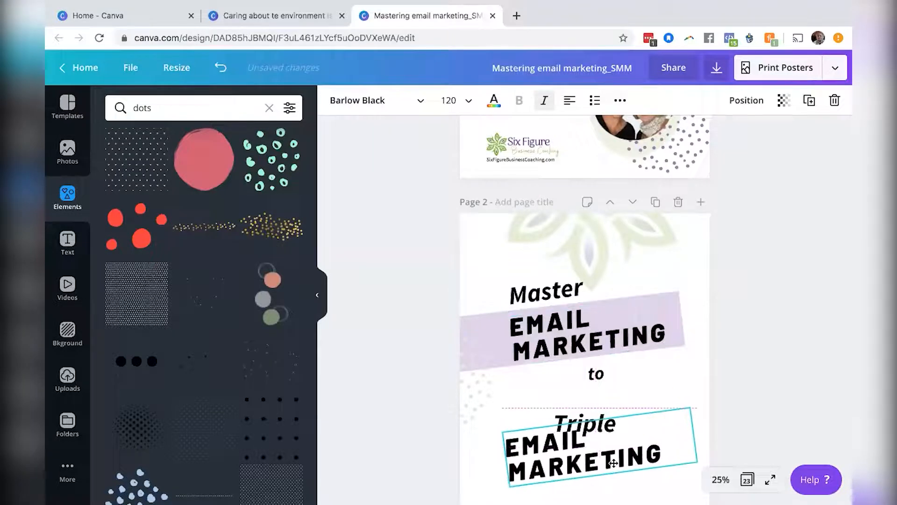
pyautogui.scroll(-5, 781, 317)
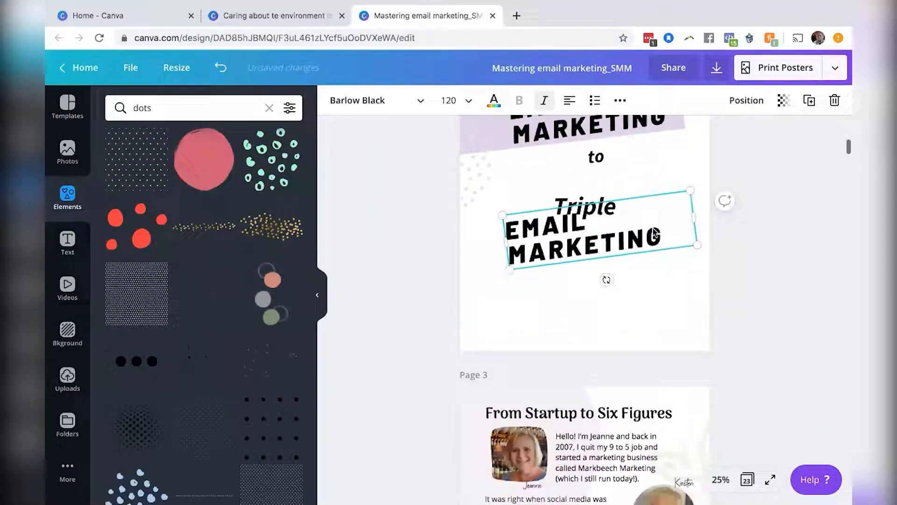
pyautogui.moveTo(649, 260); pyautogui.dragTo(649, 281)
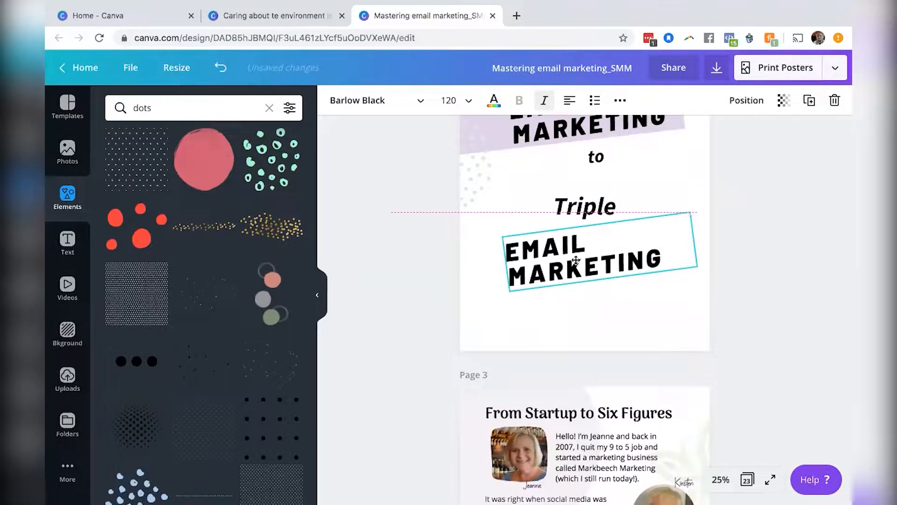
pyautogui.click(520, 251)
pyautogui.moveTo(509, 252); pyautogui.dragTo(662, 251)
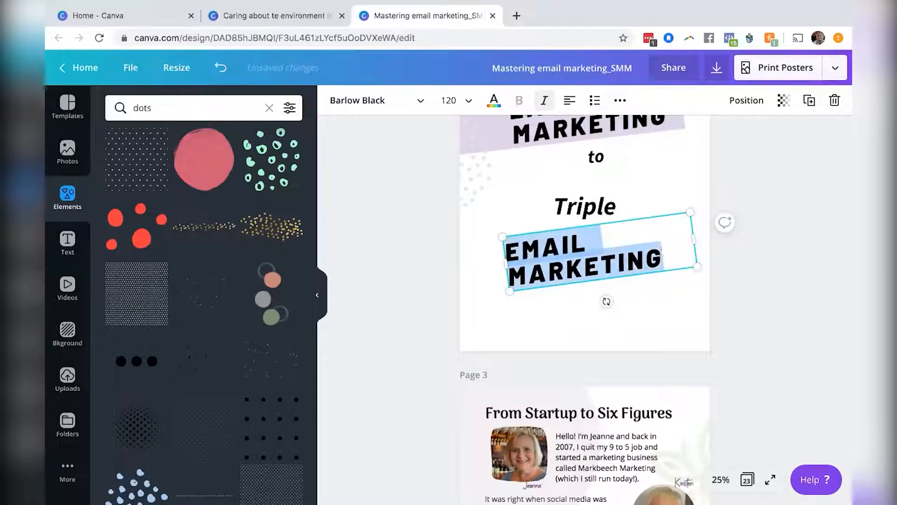
pyautogui.write('YOUR INCOME')
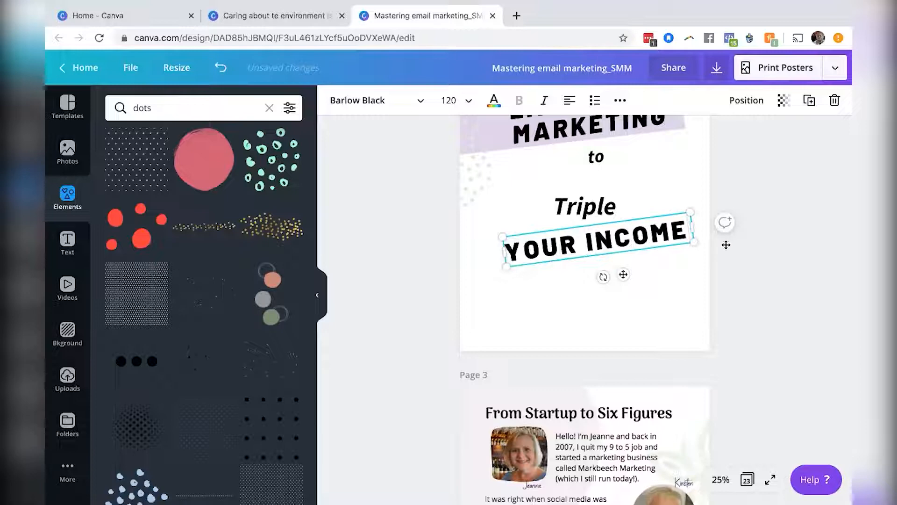
# Straighten the YOUR INCOME heading and move Triple left so it sits just above it.
pyautogui.scroll(5, 785, 239)
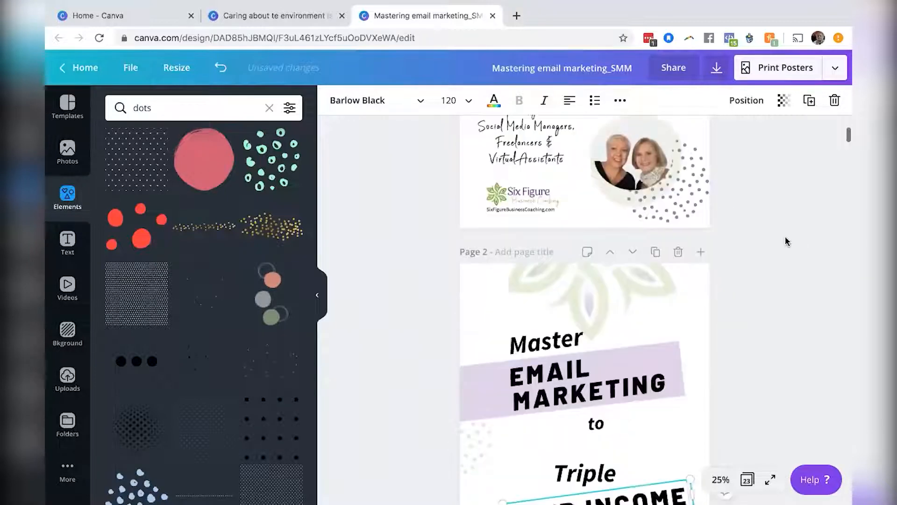
pyautogui.scroll(-3, 785, 242)
pyautogui.moveTo(591, 385)
pyautogui.mouseDown()
pyautogui.moveTo(585, 381)
pyautogui.moveTo(606, 401)
pyautogui.moveTo(597, 396)
pyautogui.mouseUp()
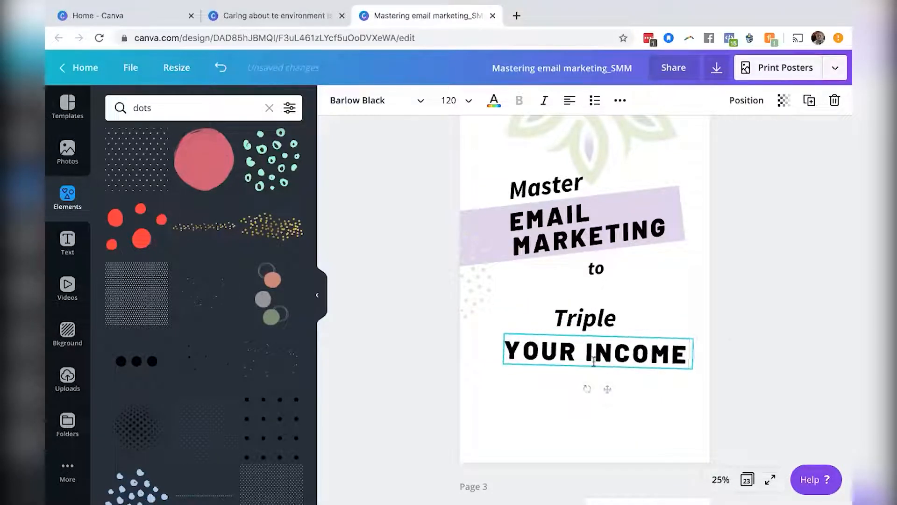
pyautogui.click(595, 322)
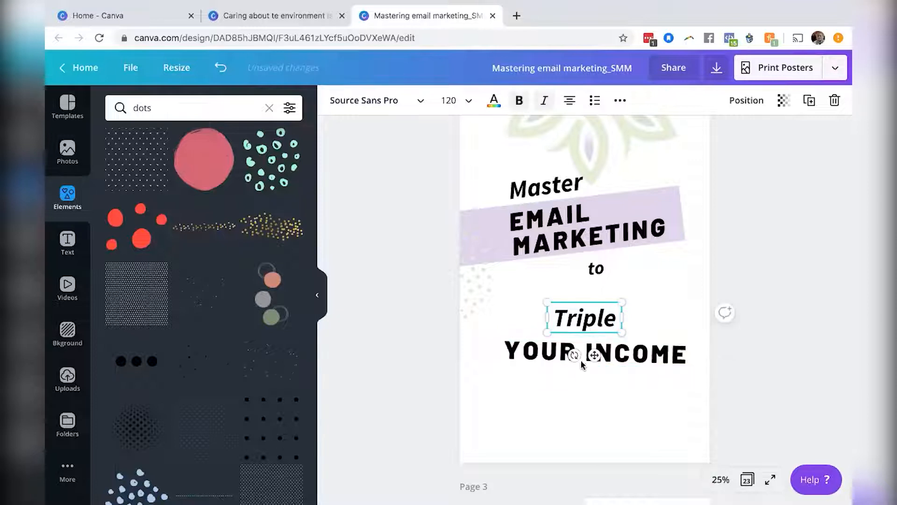
pyautogui.moveTo(571, 355); pyautogui.dragTo(572, 358)
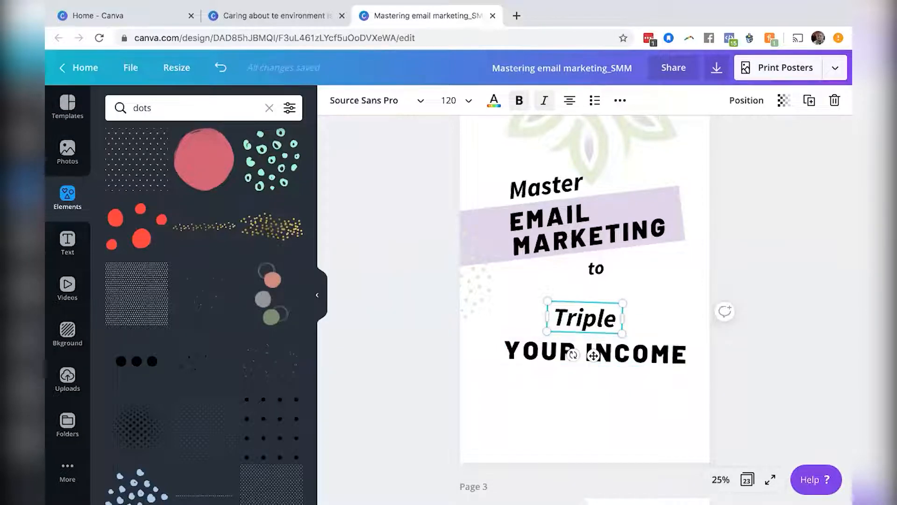
pyautogui.moveTo(560, 358); pyautogui.dragTo(545, 362)
# Duplicate the purple band and place the copy behind Triple and YOUR INCOME.
pyautogui.click(660, 200)
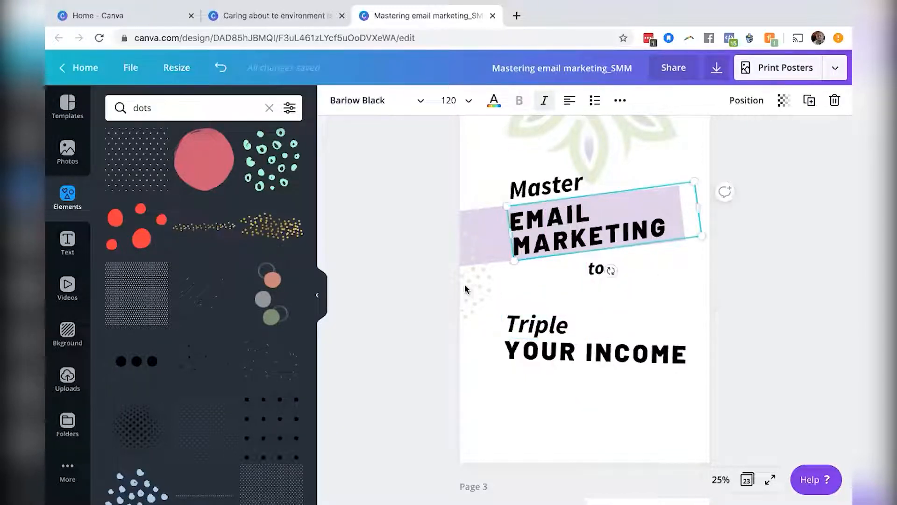
pyautogui.click(485, 214)
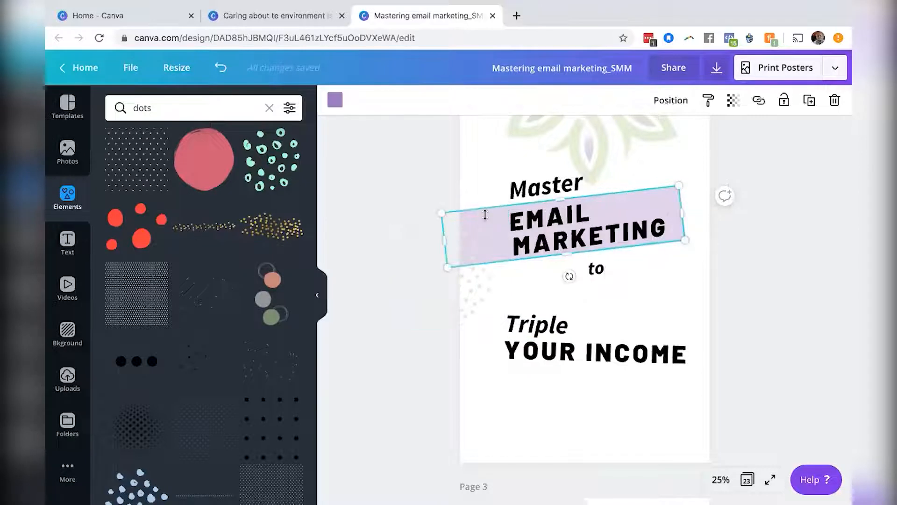
pyautogui.press('super+d')
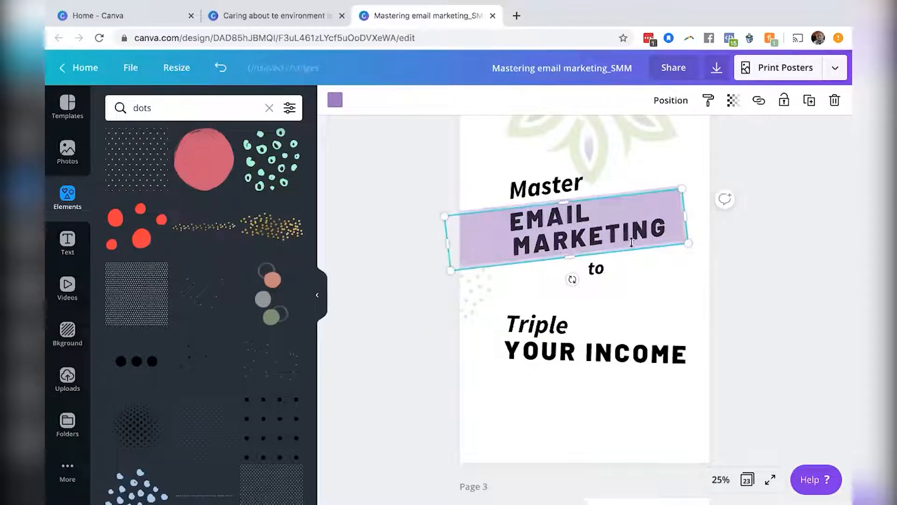
pyautogui.moveTo(650, 243); pyautogui.dragTo(645, 363)
pyautogui.moveTo(553, 398); pyautogui.dragTo(562, 402)
pyautogui.moveTo(484, 353); pyautogui.dragTo(533, 345)
pyautogui.moveTo(533, 343); pyautogui.dragTo(532, 343)
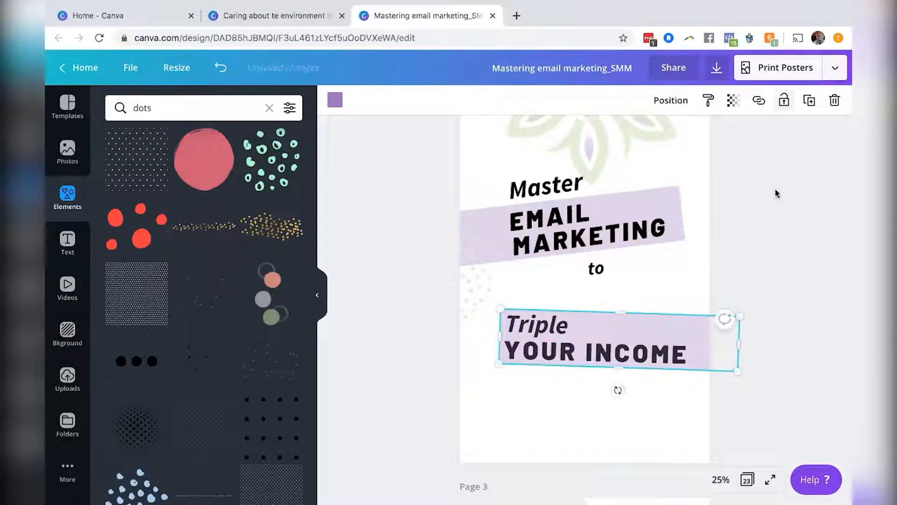
# Shrink the copied band to sit only behind YOUR INCOME and recolor it with the pale sage green document color.
pyautogui.scroll(5, 777, 193)
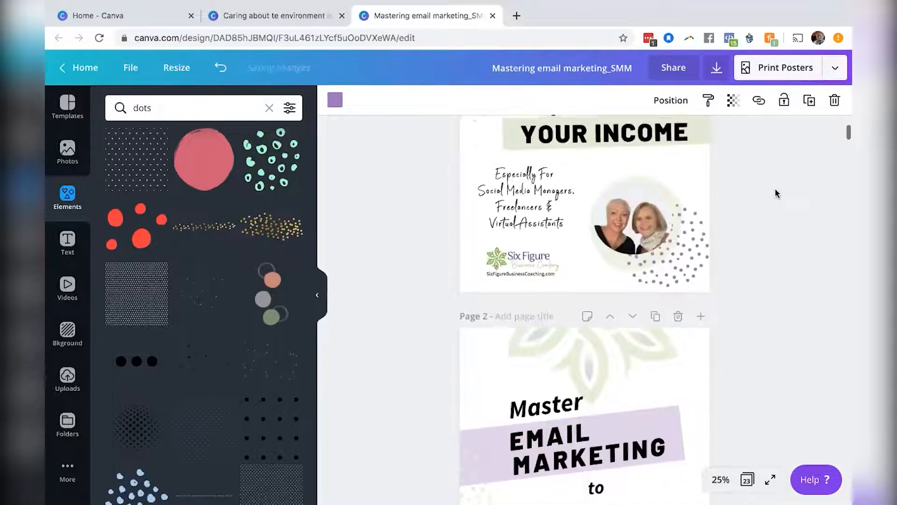
pyautogui.scroll(-2, 777, 194)
pyautogui.scroll(-2, 777, 193)
pyautogui.scroll(3, 775, 194)
pyautogui.scroll(-4, 775, 194)
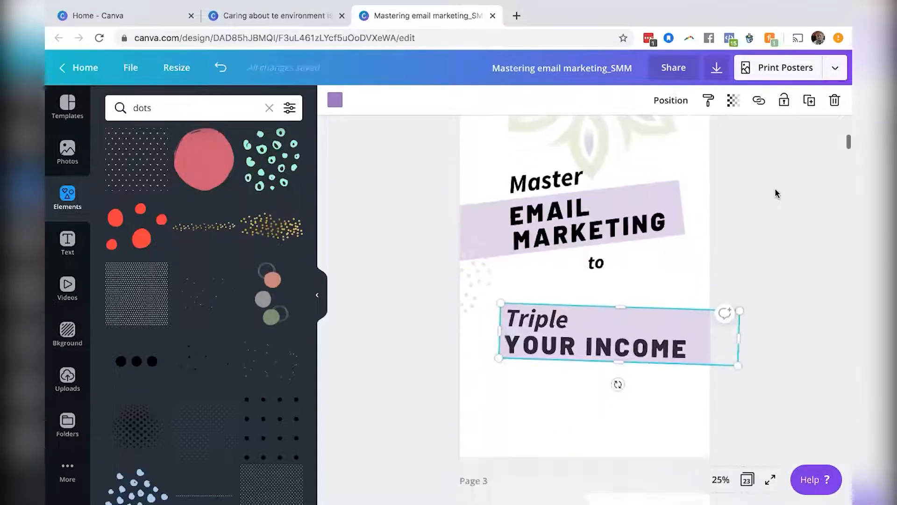
pyautogui.moveTo(621, 306); pyautogui.dragTo(621, 331)
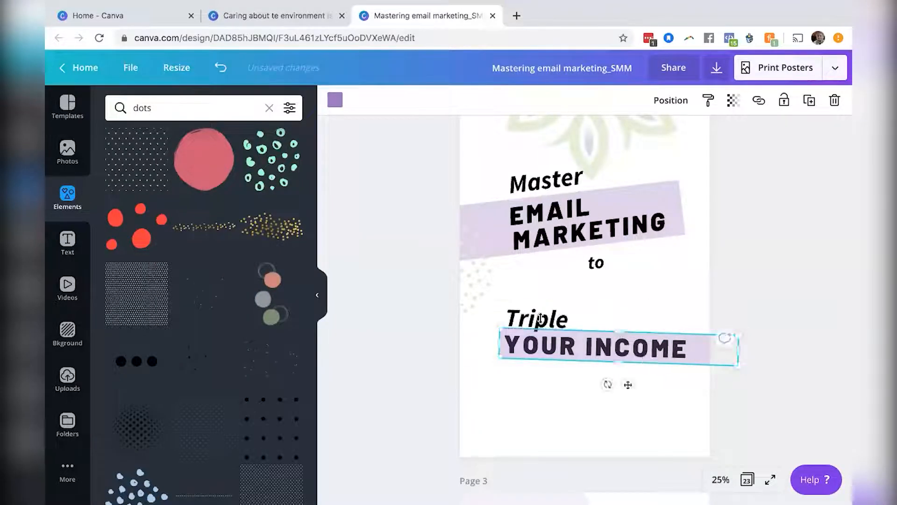
pyautogui.click(337, 101)
pyautogui.click(145, 270)
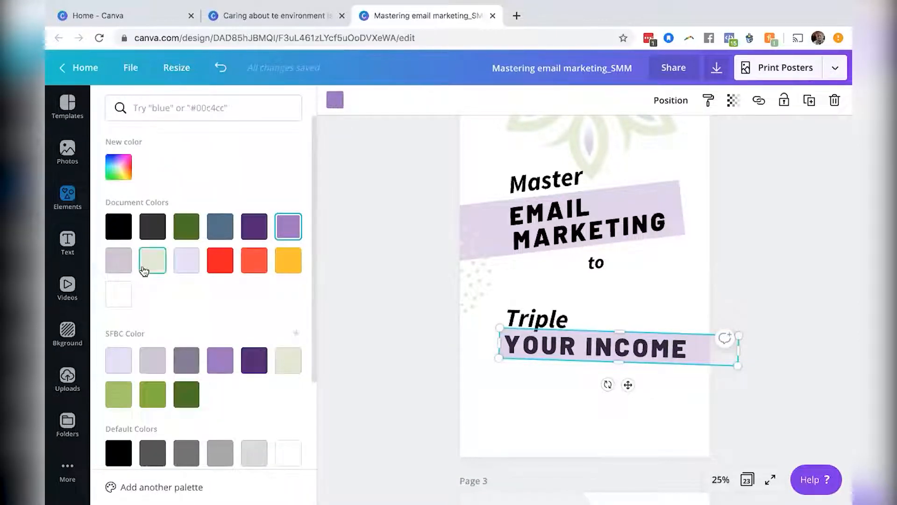
# Set the pale green band's transparency to 82.
pyautogui.click(733, 100)
pyautogui.moveTo(643, 133); pyautogui.dragTo(675, 136)
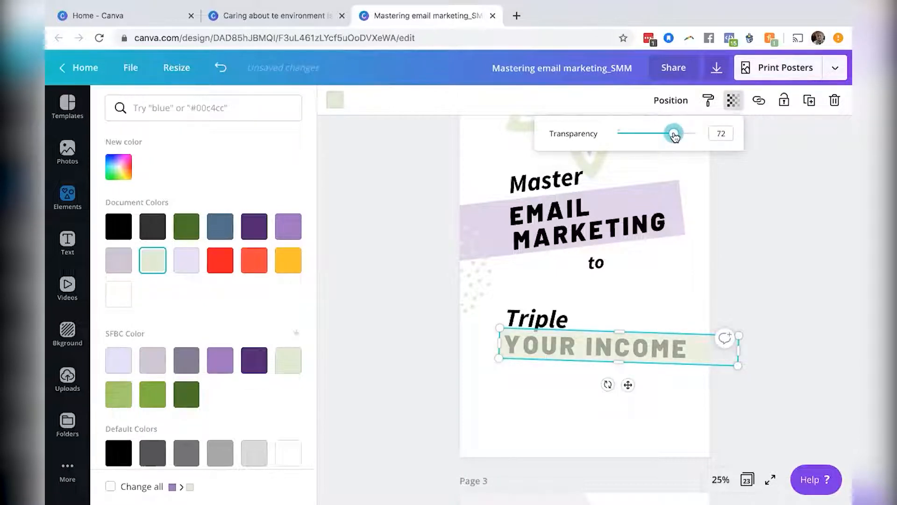
pyautogui.moveTo(679, 137); pyautogui.dragTo(683, 135)
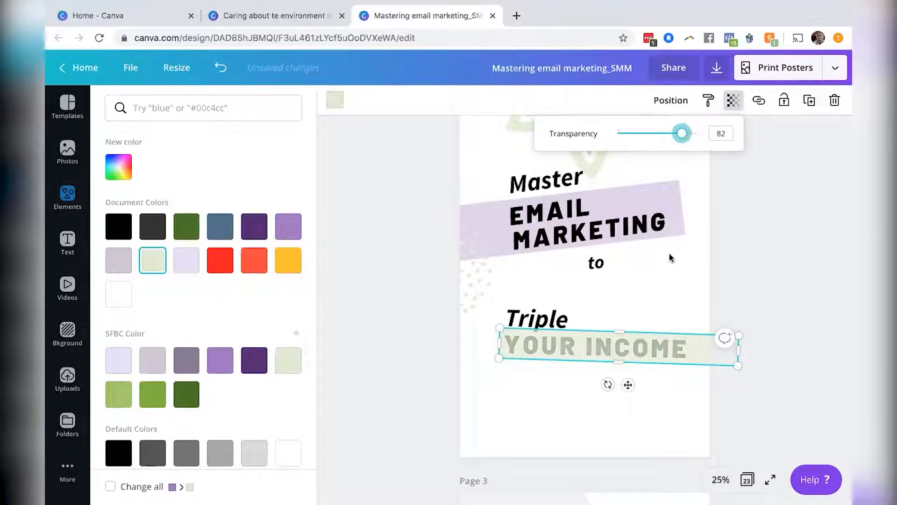
pyautogui.click(728, 283)
# Send the green band one layer backward so it sits behind the YOUR INCOME heading.
pyautogui.click(692, 340)
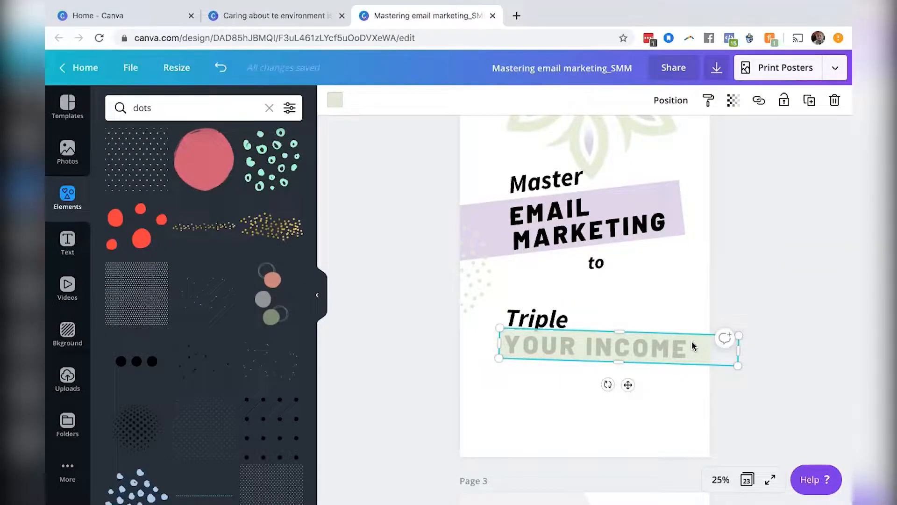
pyautogui.click(676, 105)
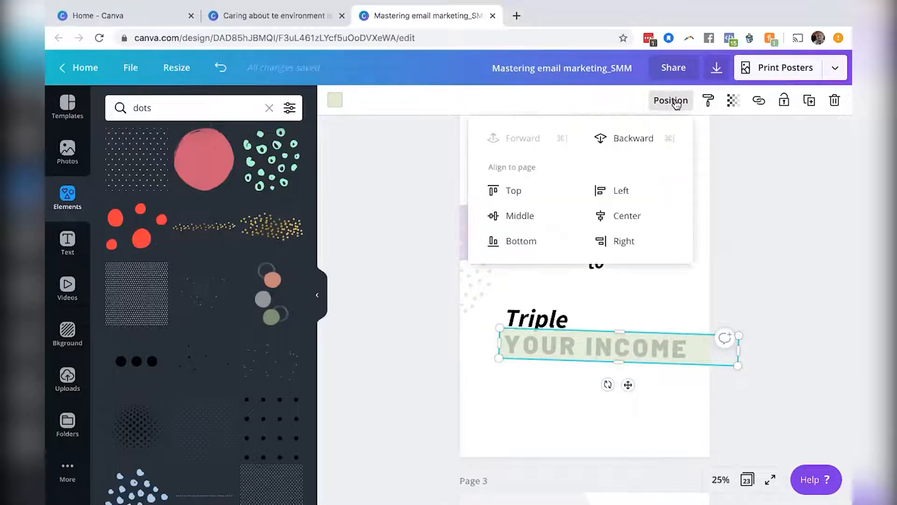
pyautogui.click(626, 138)
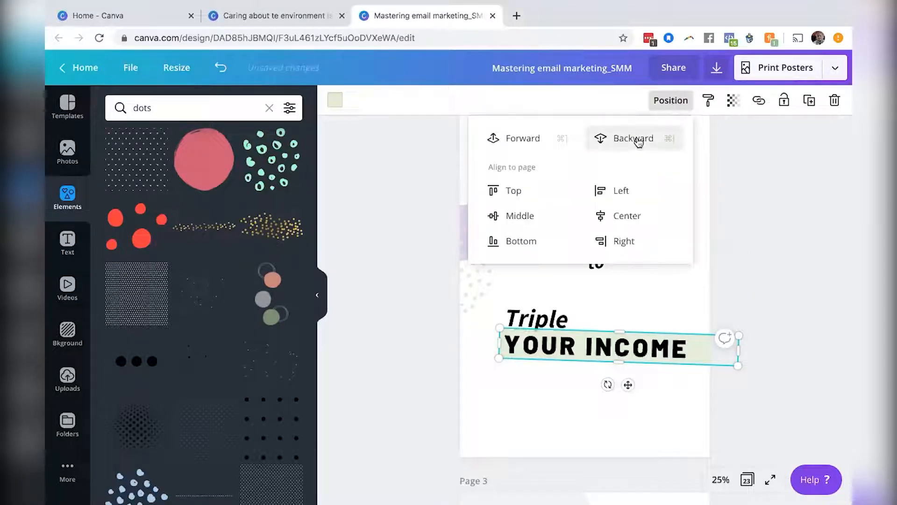
pyautogui.click(774, 246)
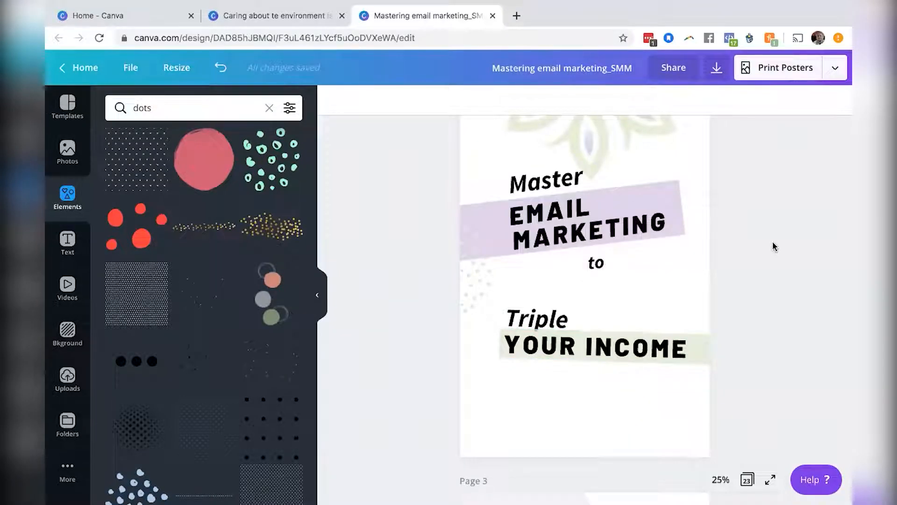
# Inspect the Especially For text on page 1 to check its font and size.
pyautogui.moveTo(722, 299); pyautogui.dragTo(588, 326)
pyautogui.click(754, 204)
pyautogui.scroll(5, 754, 204)
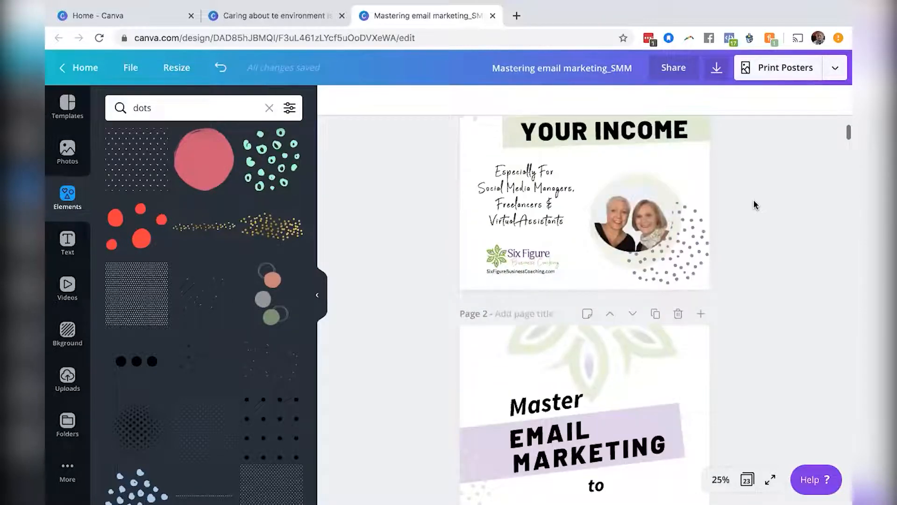
pyautogui.click(522, 190)
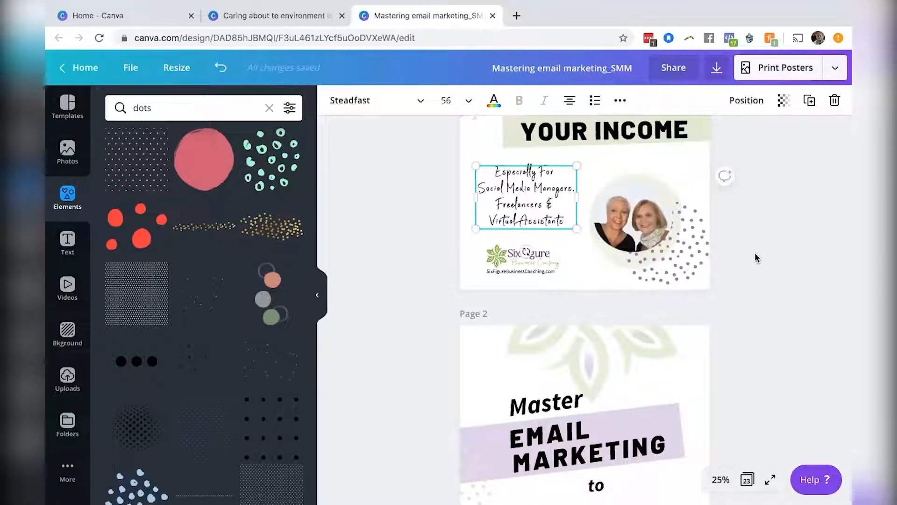
pyautogui.scroll(-3, 756, 252)
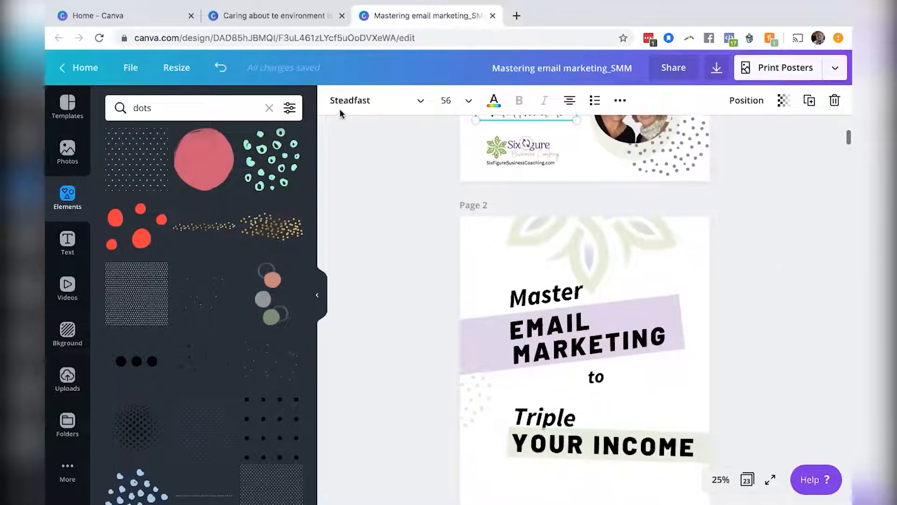
# Add a subheading text box and move it onto page 2 below the YOUR INCOME heading.
pyautogui.click(69, 243)
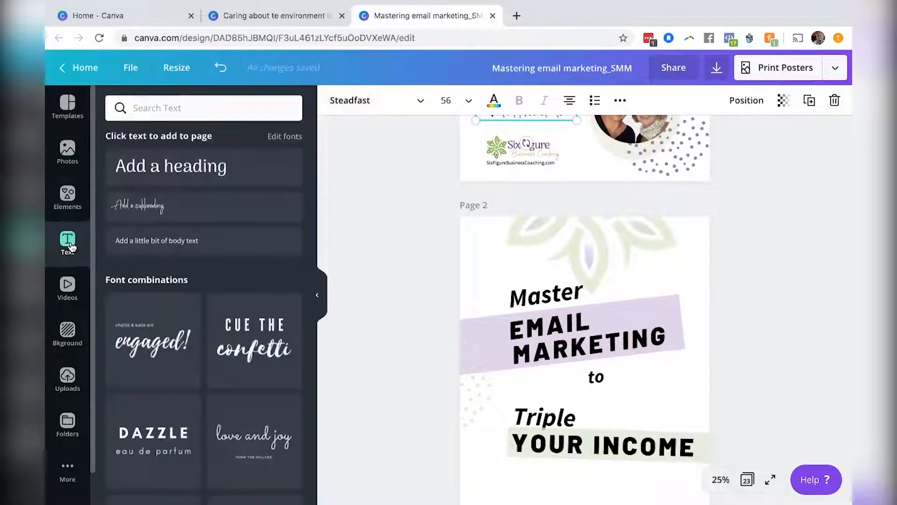
pyautogui.click(162, 210)
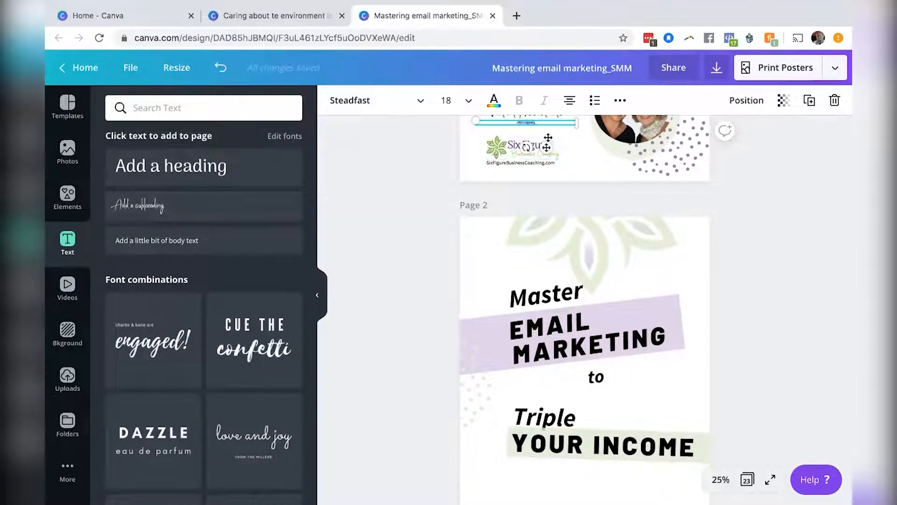
pyautogui.moveTo(548, 144); pyautogui.dragTo(571, 487)
pyautogui.scroll(1, 621, 408)
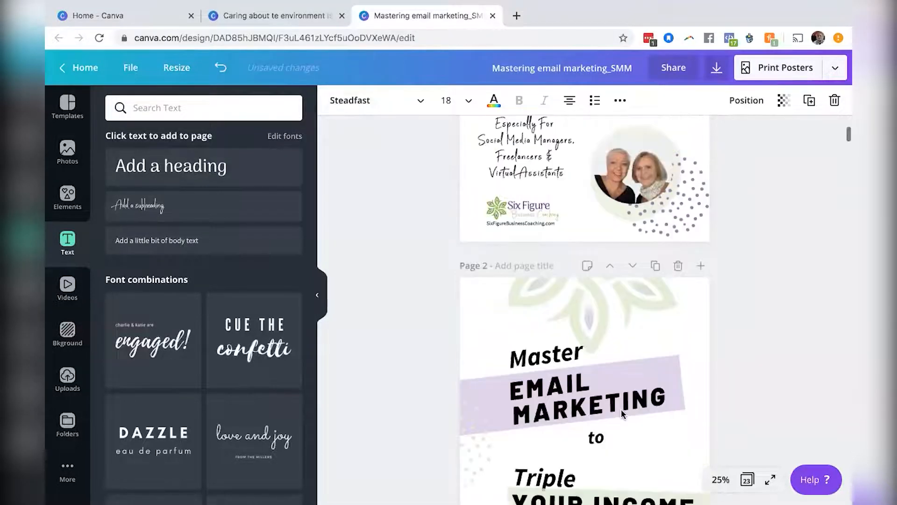
pyautogui.scroll(-4, 621, 408)
pyautogui.scroll(-1, 621, 413)
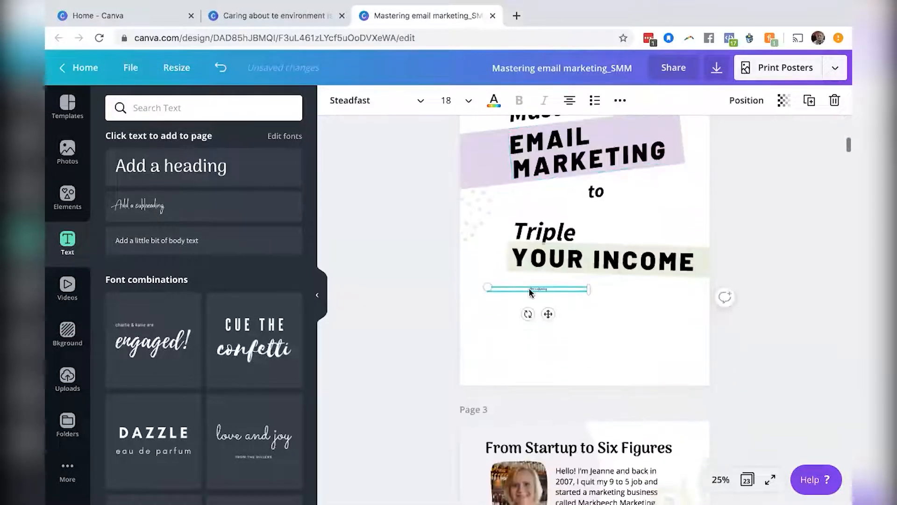
# Set the new subheading's font size to 48.
pyautogui.click(469, 103)
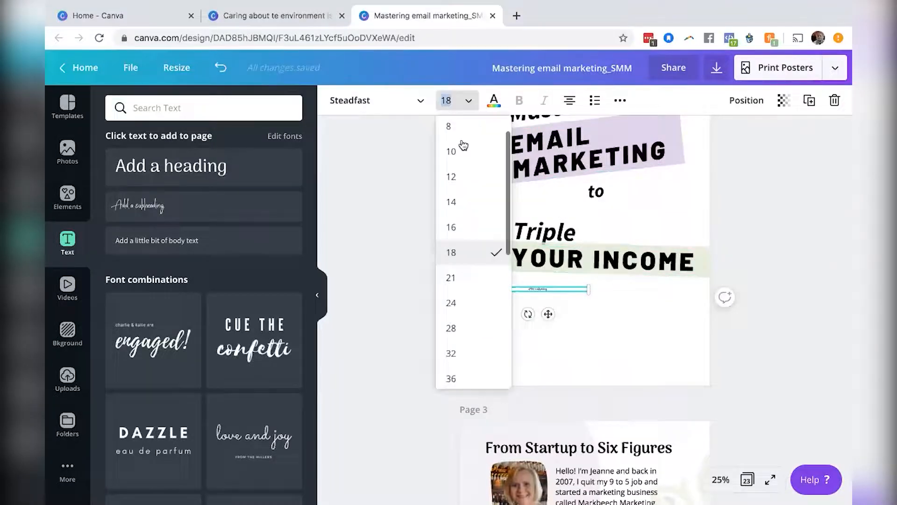
pyautogui.click(463, 333)
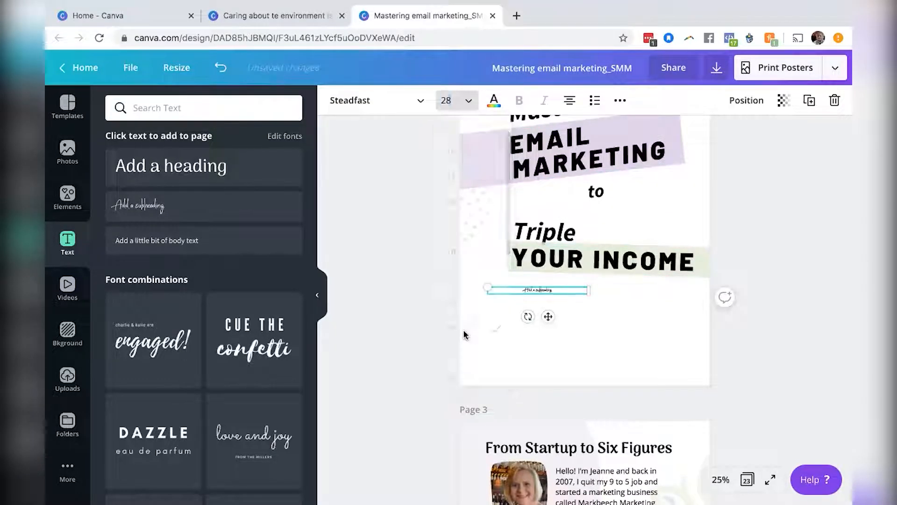
pyautogui.click(469, 101)
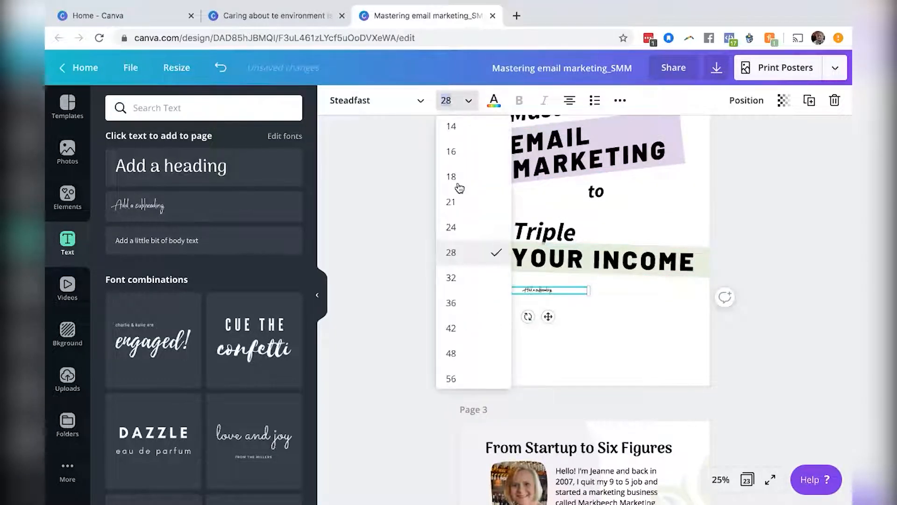
pyautogui.click(453, 353)
# Replace the subheading text with "Especially for / Social Media Managers, / Freelancers & / Virtual Assistants" on four lines.
pyautogui.doubleClick(535, 291)
pyautogui.write('ES')
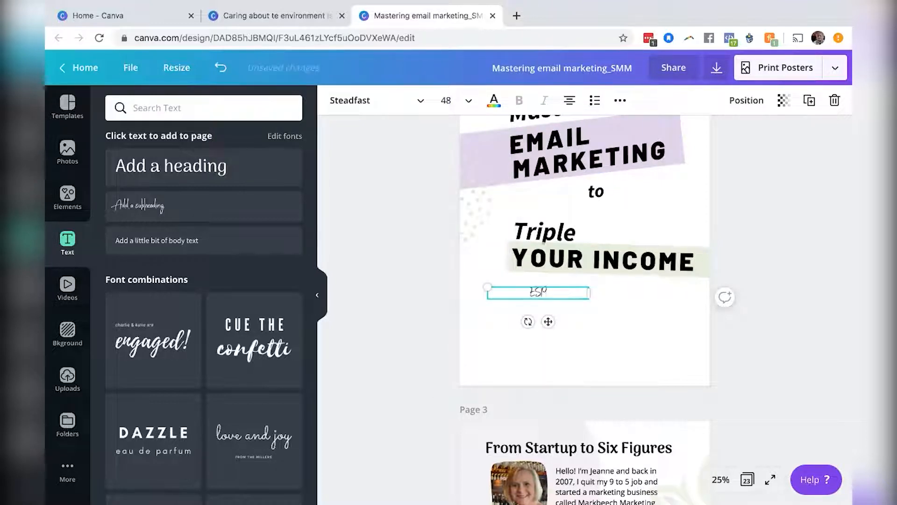
pyautogui.write('pecially for S')
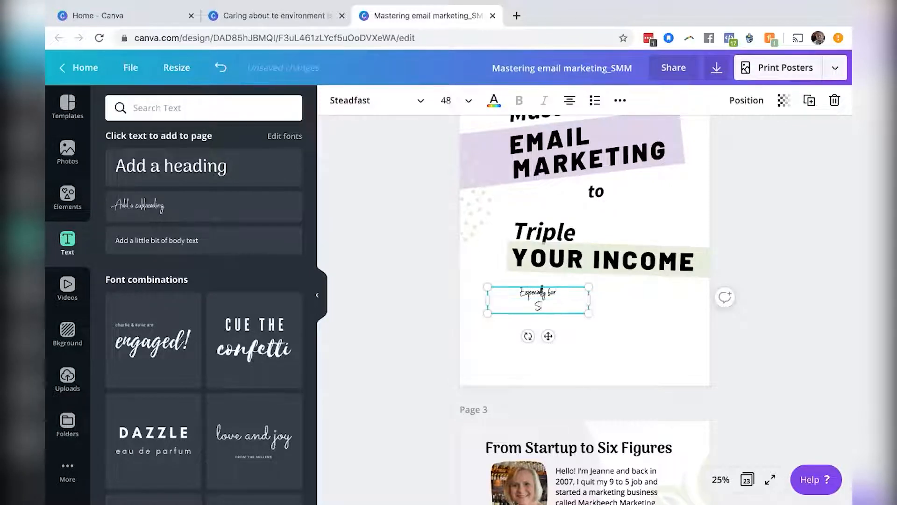
pyautogui.write('ocial Media Managers.')
pyautogui.press('Return')
pyautogui.write('Free')
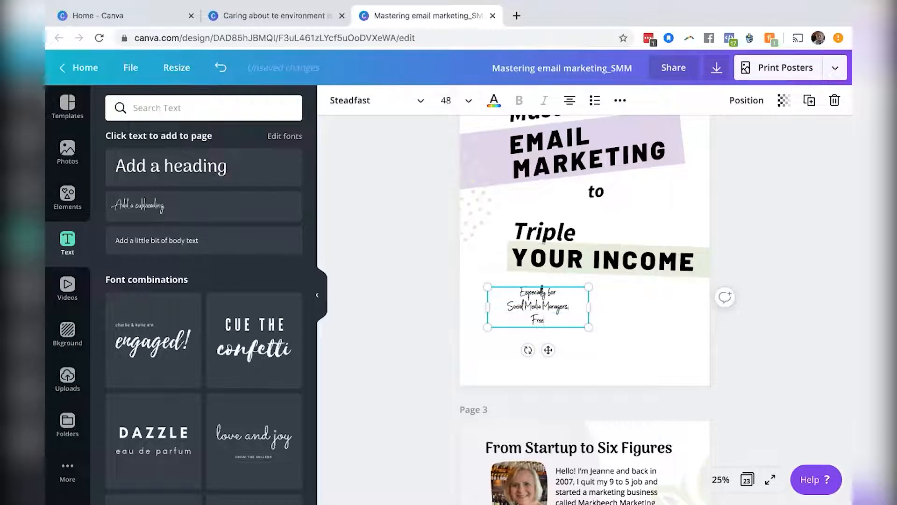
pyautogui.write('lancers')
pyautogui.write(' and')
pyautogui.press('BackSpace')
pyautogui.press('BackSpace')
pyautogui.press('BackSpace')
pyautogui.write('&')
pyautogui.press('Return')
pyautogui.write('Virtual Assistants')
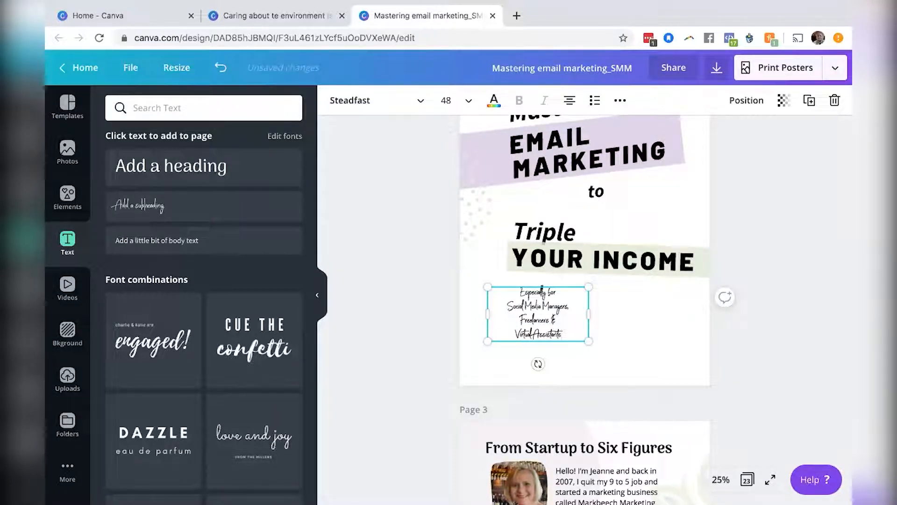
# Set the whole subheading text block's font size to 56.
pyautogui.scroll(5, 774, 222)
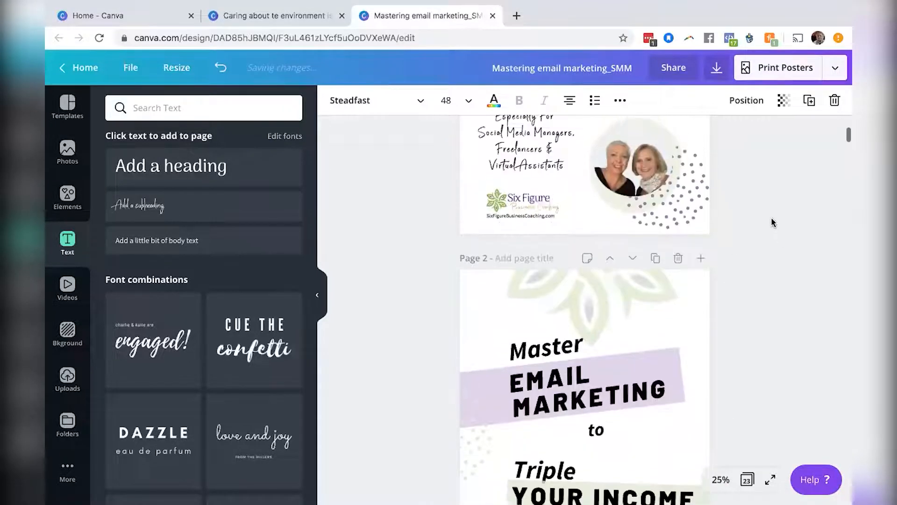
pyautogui.scroll(-4, 774, 222)
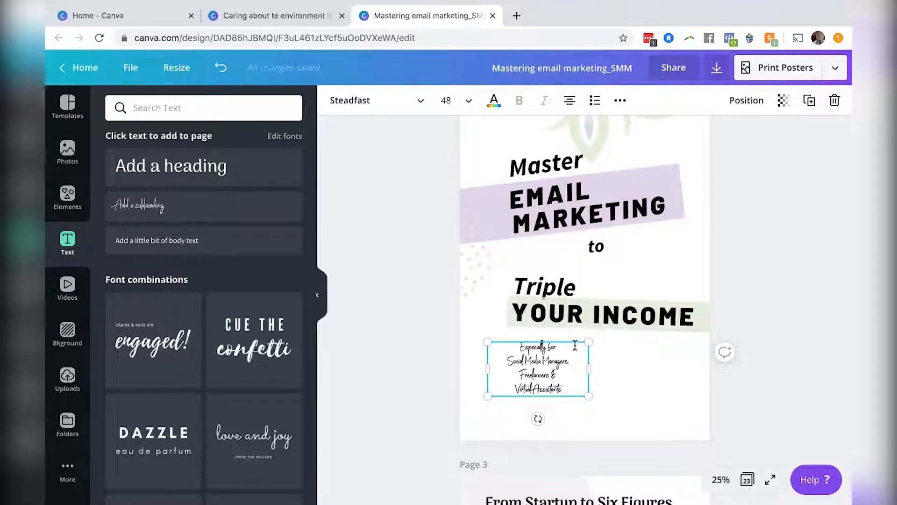
pyautogui.click(720, 478)
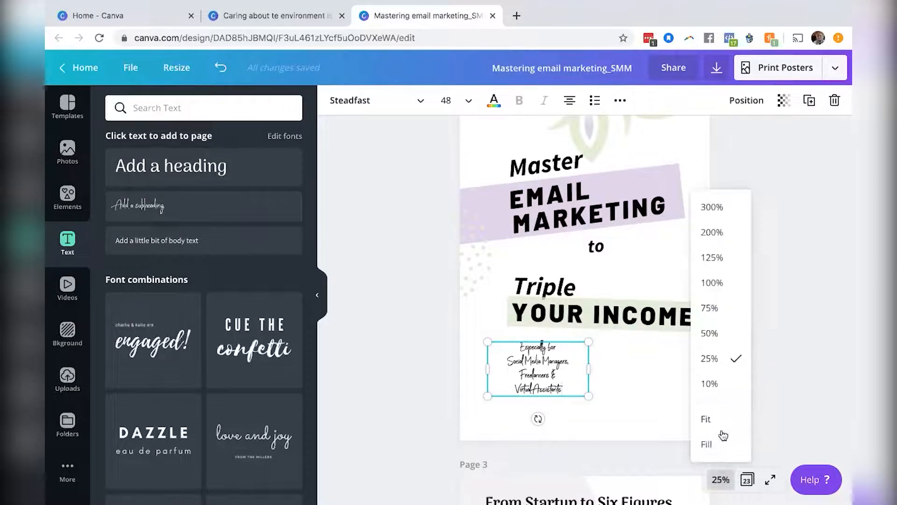
pyautogui.click(711, 329)
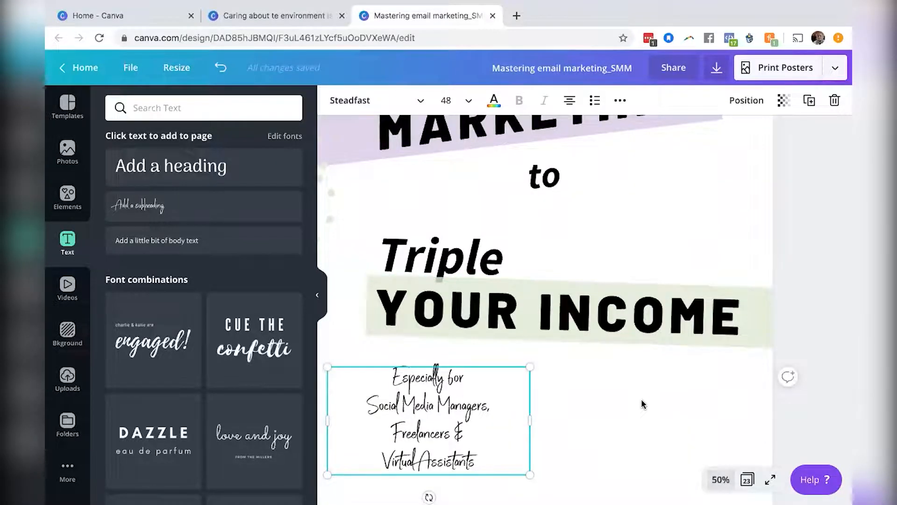
pyautogui.scroll(-3, 643, 404)
pyautogui.scroll(-1, 643, 403)
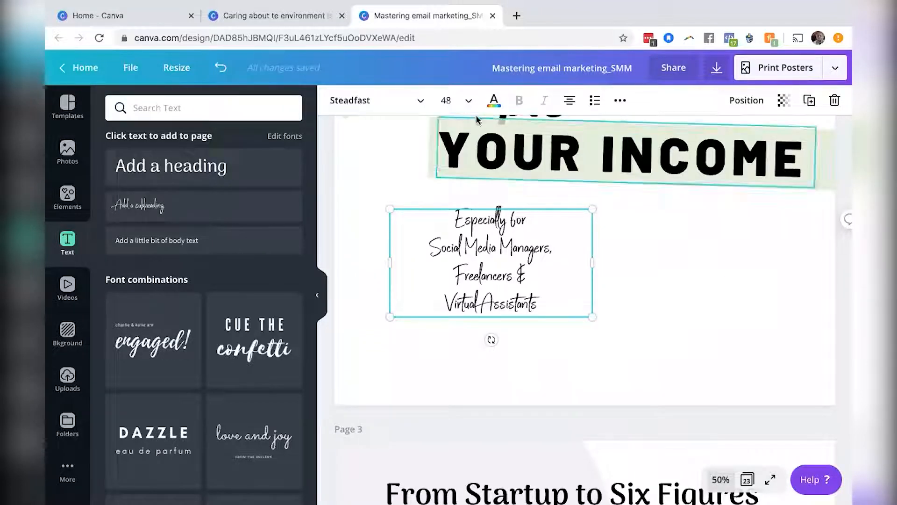
pyautogui.click(466, 99)
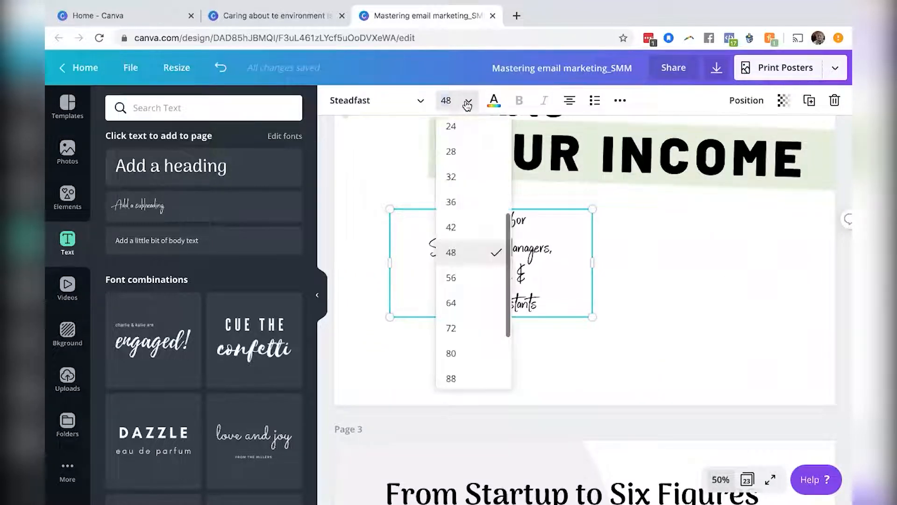
pyautogui.click(461, 281)
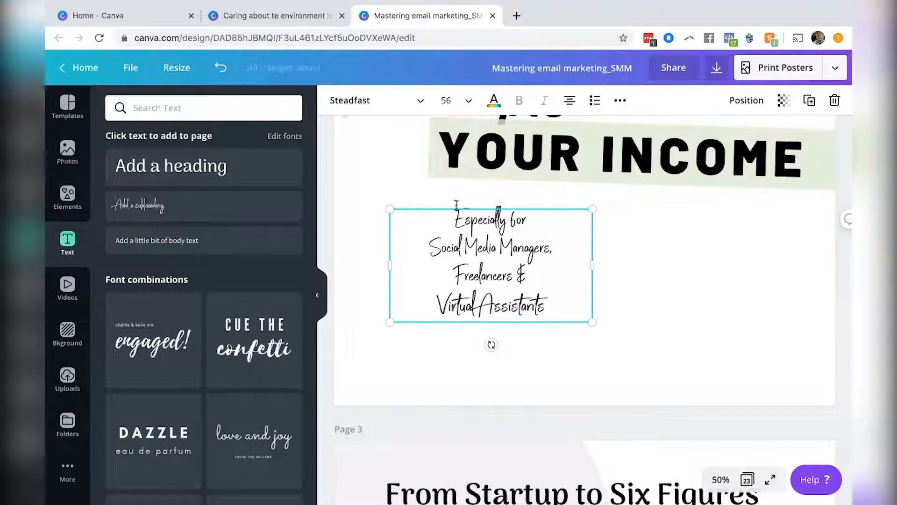
pyautogui.moveTo(452, 214); pyautogui.dragTo(565, 304)
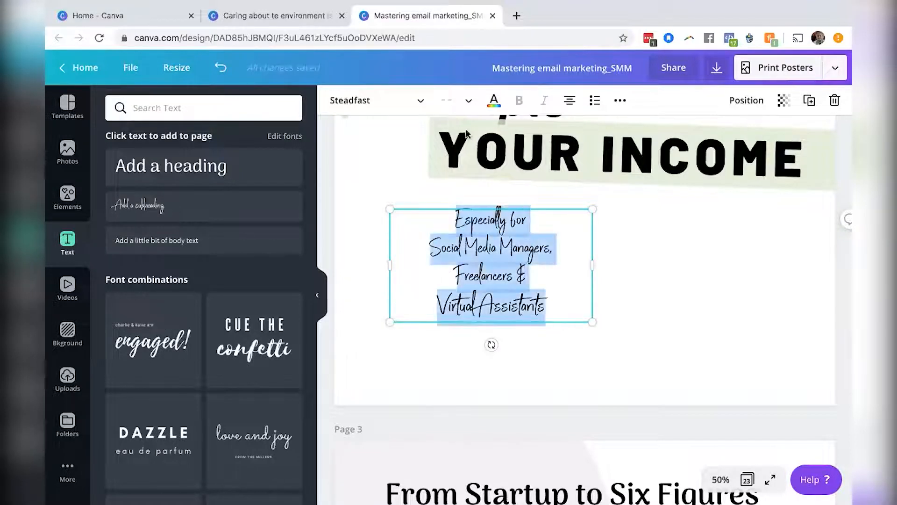
pyautogui.click(469, 101)
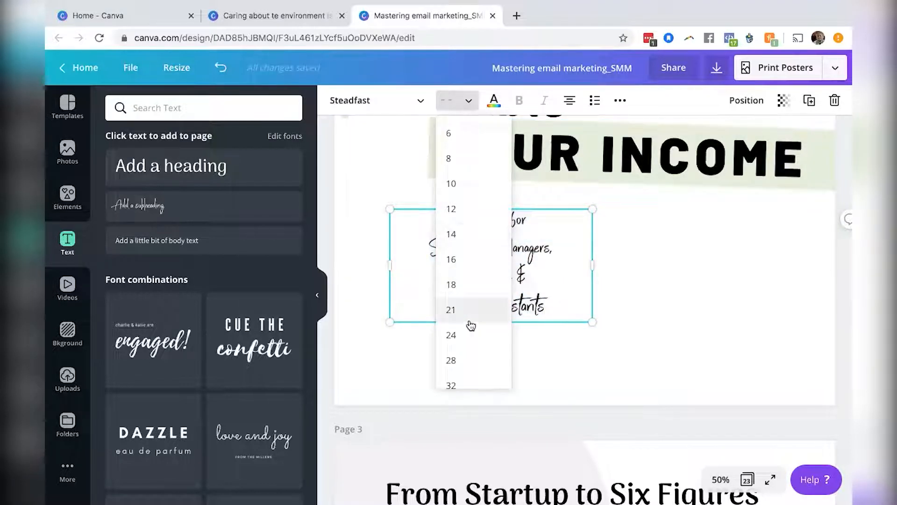
pyautogui.scroll(-3, 470, 325)
pyautogui.click(471, 350)
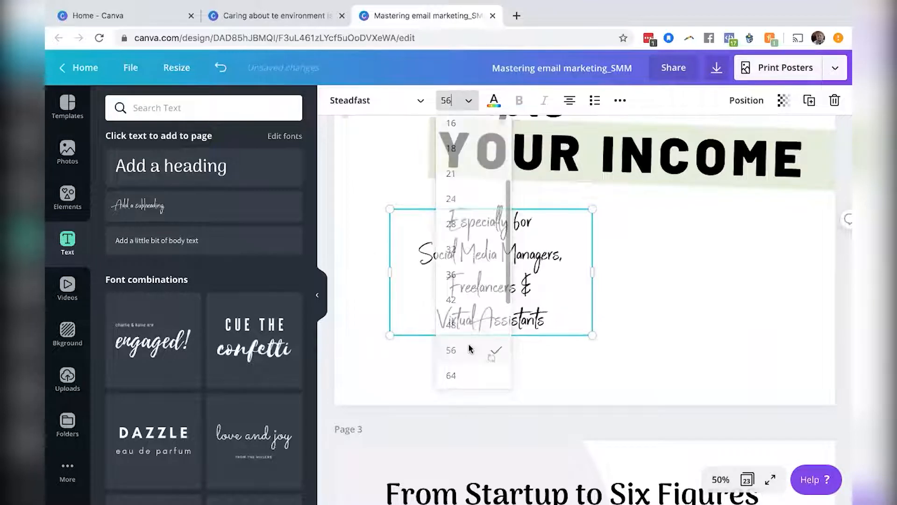
# Set the subheading's letter spacing to 115 and adjust its line height.
pyautogui.click(620, 100)
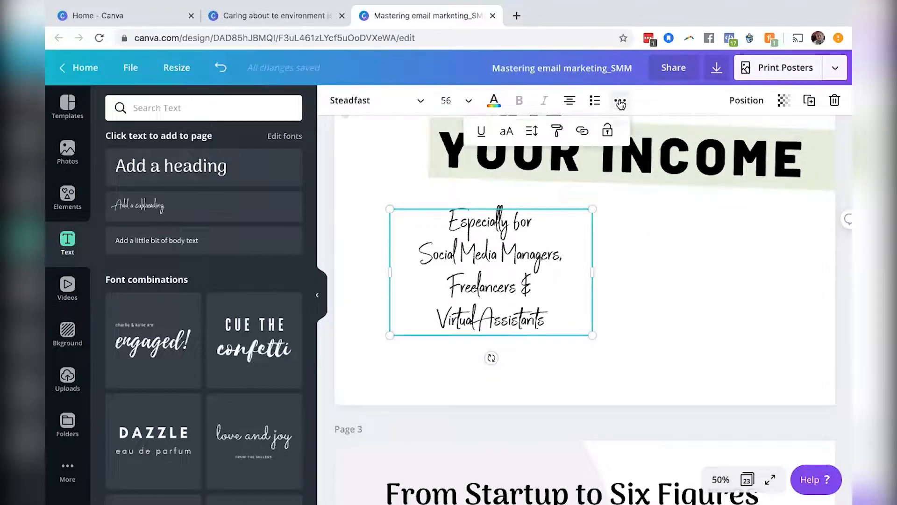
pyautogui.click(532, 131)
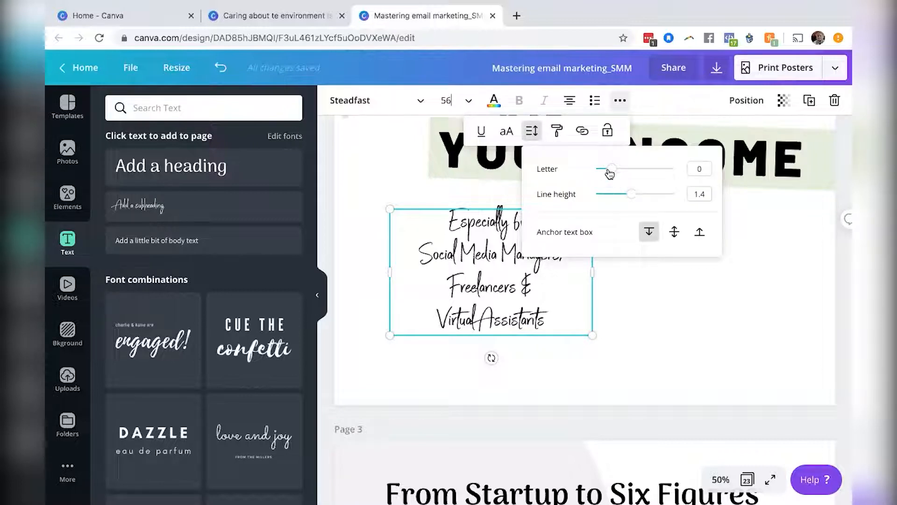
pyautogui.moveTo(610, 170); pyautogui.dragTo(620, 169)
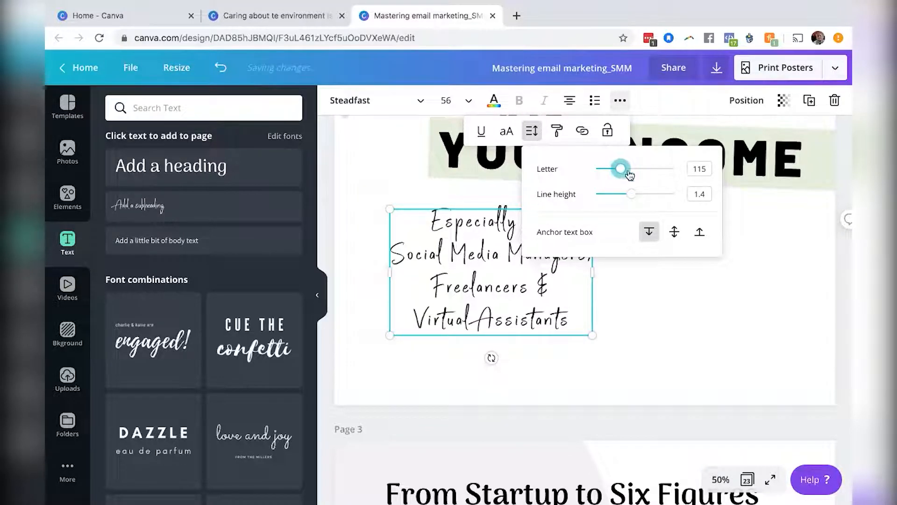
pyautogui.moveTo(637, 198); pyautogui.dragTo(639, 201)
pyautogui.click(642, 286)
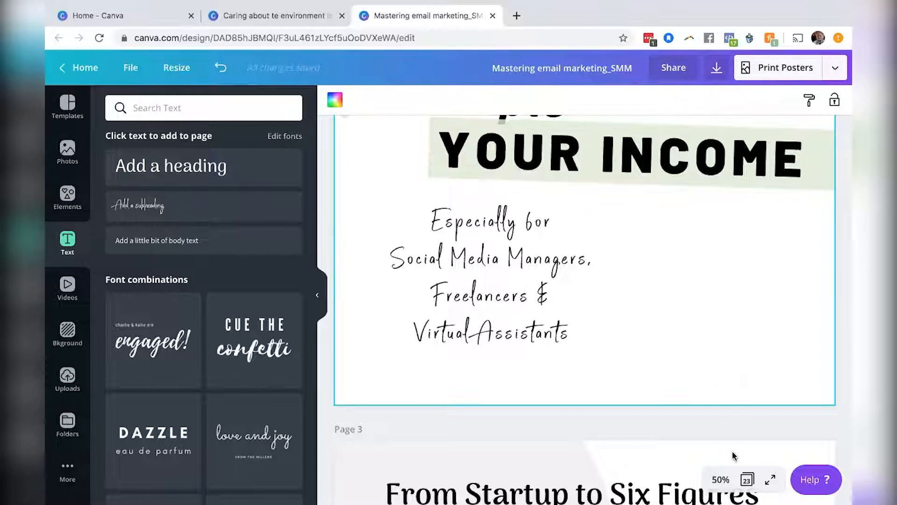
# Group the "Triple" and "YOUR INCOME" heading with its band and nudge the group slightly upward.
pyautogui.click(720, 480)
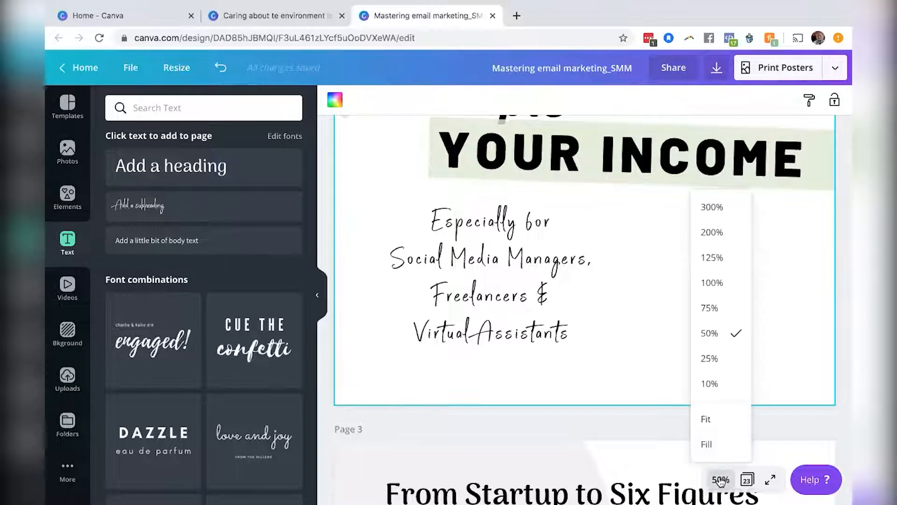
pyautogui.click(722, 364)
pyautogui.scroll(2, 753, 309)
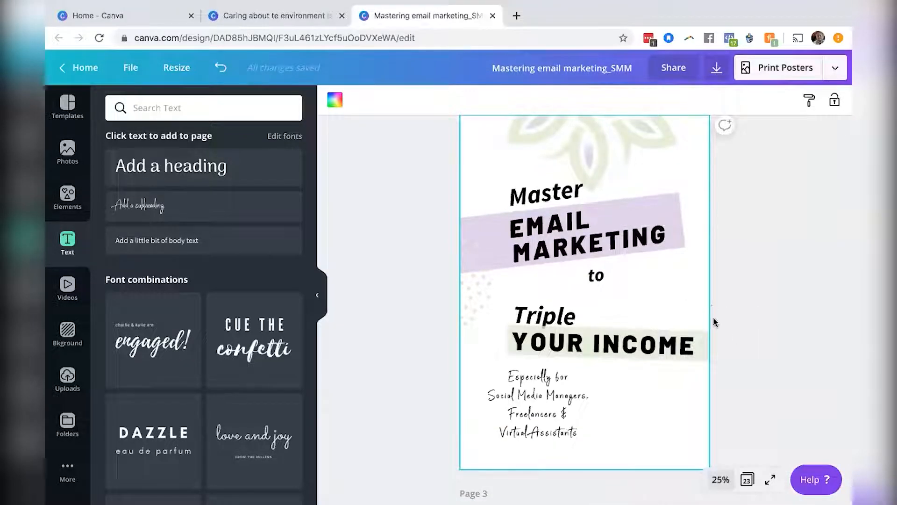
pyautogui.click(554, 352)
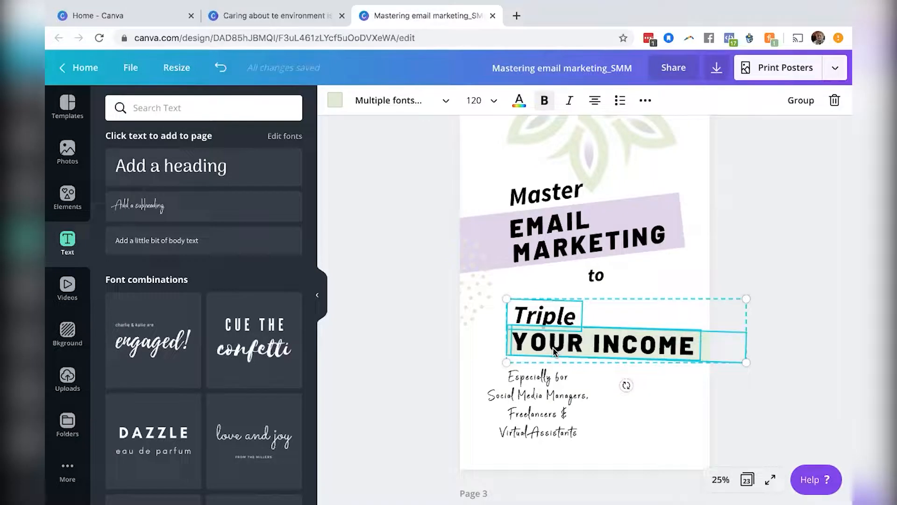
pyautogui.click(800, 104)
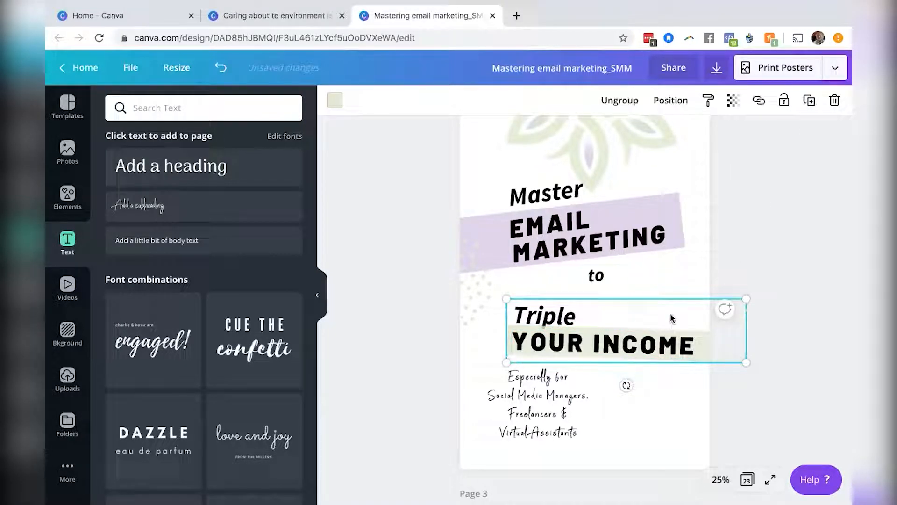
pyautogui.moveTo(671, 317)
pyautogui.mouseDown()
pyautogui.moveTo(673, 288)
pyautogui.moveTo(674, 310)
pyautogui.mouseUp()
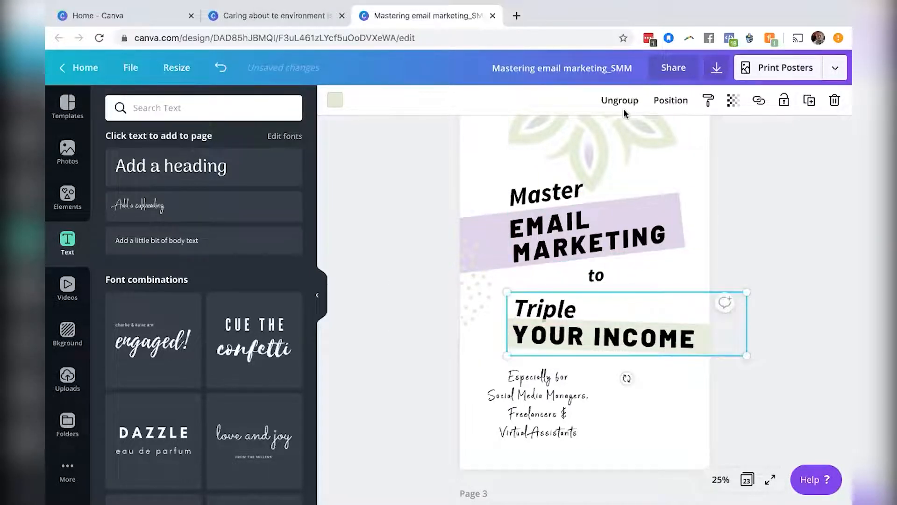
# Group "Master", "EMAIL MARKETING" and the purple band, then move that group higher on the page.
pyautogui.moveTo(420, 179); pyautogui.dragTo(573, 226)
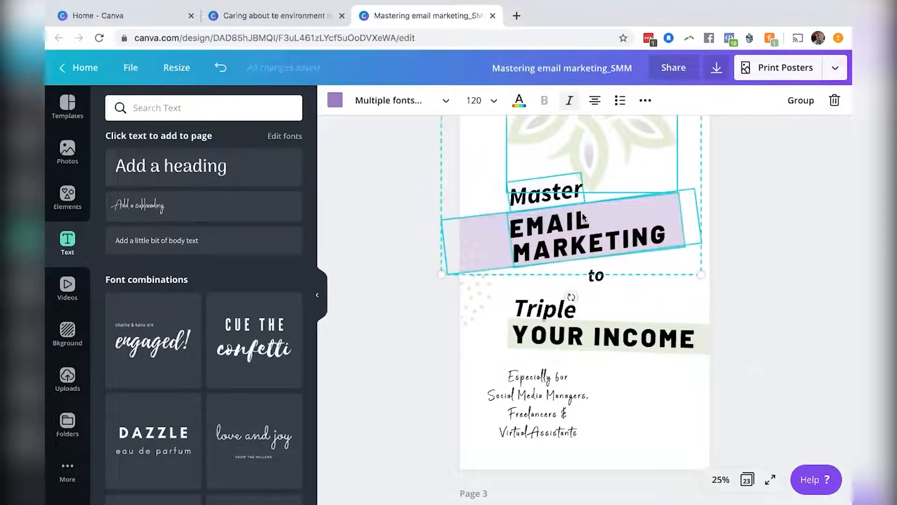
pyautogui.keyDown('shift'); pyautogui.click(615, 151); pyautogui.keyUp('shift')
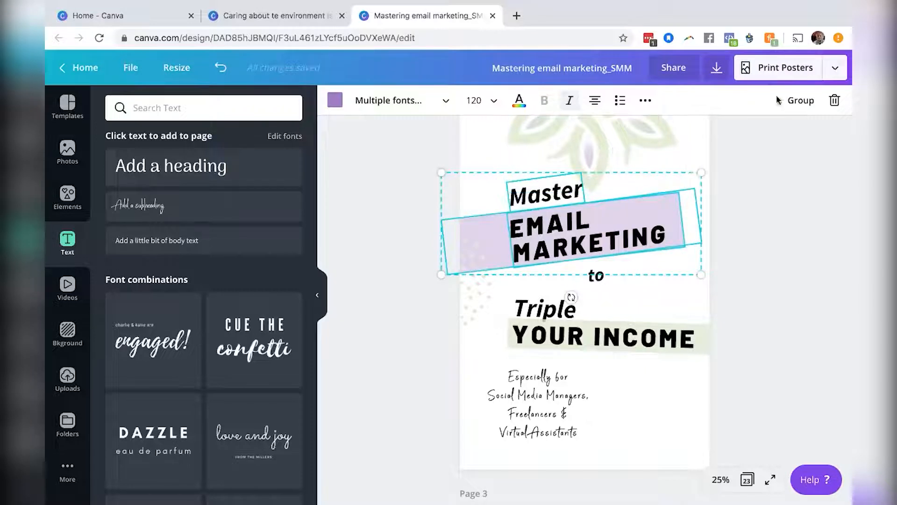
pyautogui.click(797, 102)
pyautogui.click(664, 208)
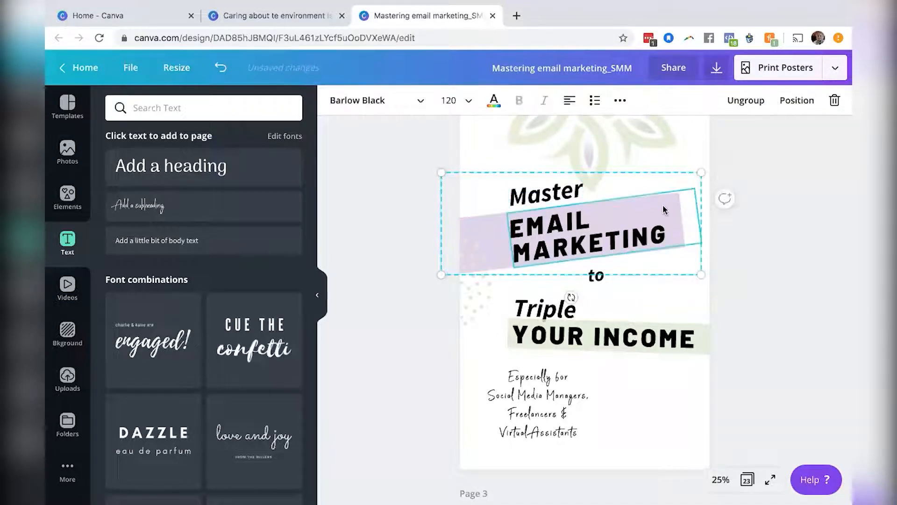
pyautogui.moveTo(661, 181); pyautogui.dragTo(662, 179)
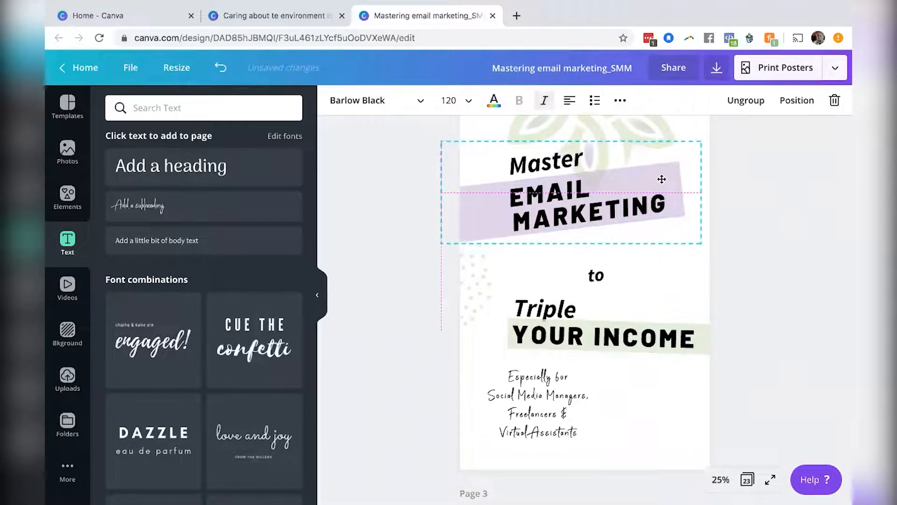
# Shift the dot accent, the "to" text, the income heading group and the subheading upward to tighten the layout.
pyautogui.click(482, 282)
pyautogui.moveTo(482, 282); pyautogui.dragTo(483, 243)
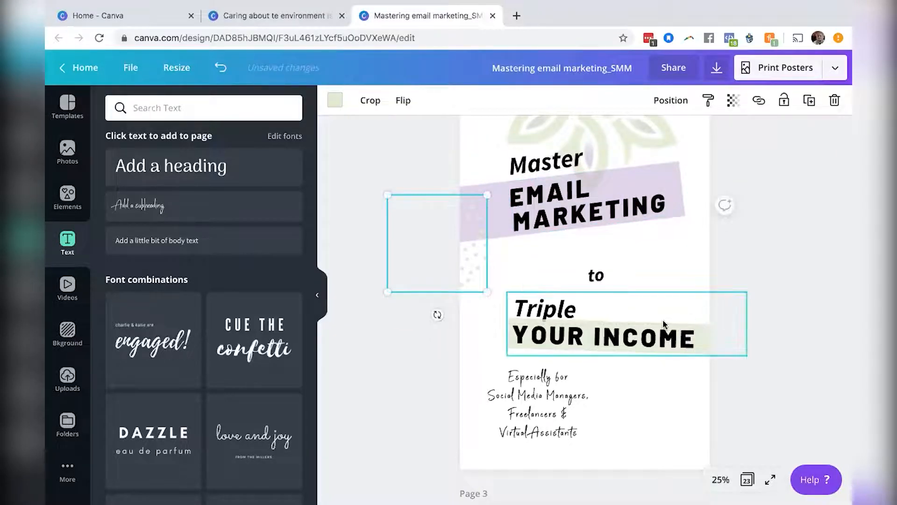
pyautogui.click(597, 267)
pyautogui.moveTo(598, 260); pyautogui.dragTo(597, 235)
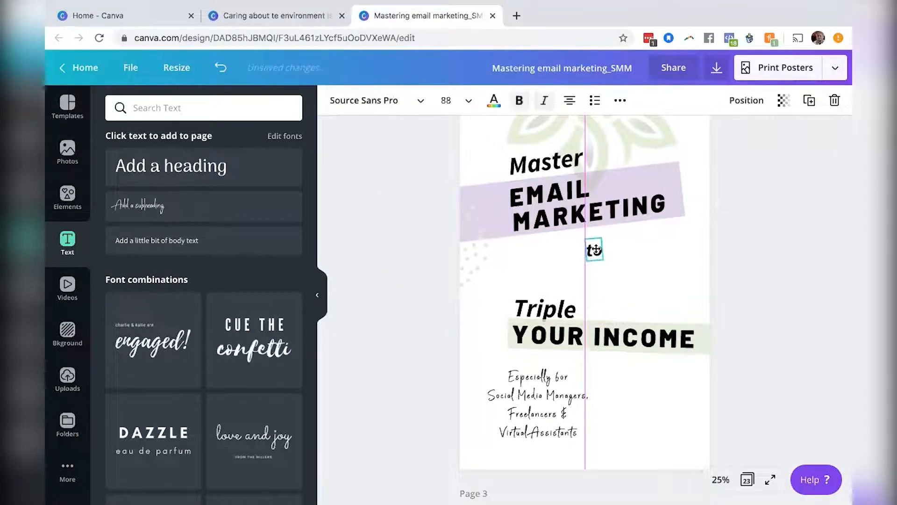
pyautogui.moveTo(621, 296)
pyautogui.mouseDown()
pyautogui.moveTo(621, 262)
pyautogui.moveTo(621, 299)
pyautogui.mouseUp()
pyautogui.moveTo(531, 403); pyautogui.dragTo(519, 363)
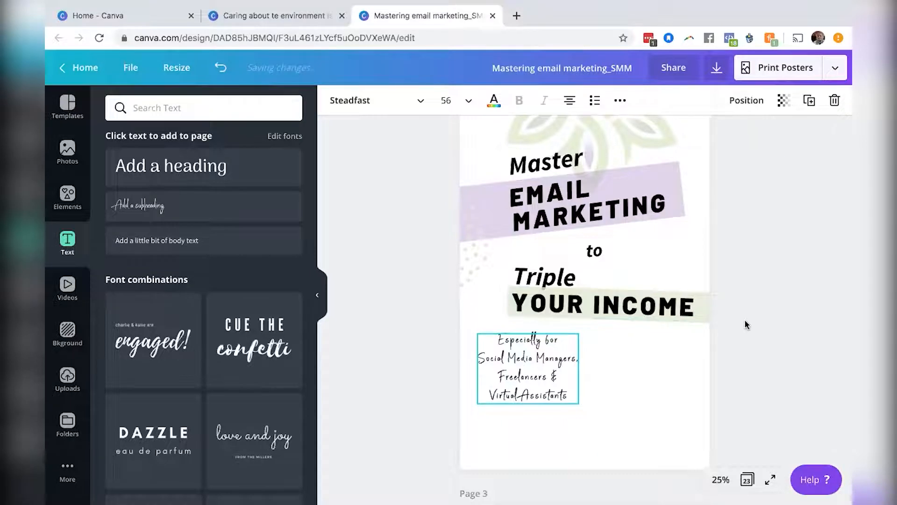
# Add the Six Figure Business Coaching logo from uploads and shrink it below the subheading.
pyautogui.scroll(3, 800, 303)
pyautogui.scroll(1, 800, 304)
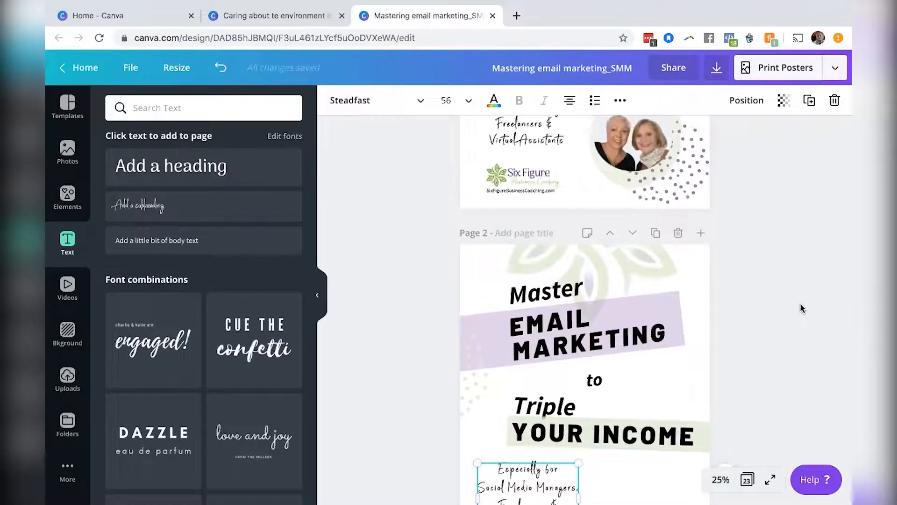
pyautogui.scroll(-5, 782, 301)
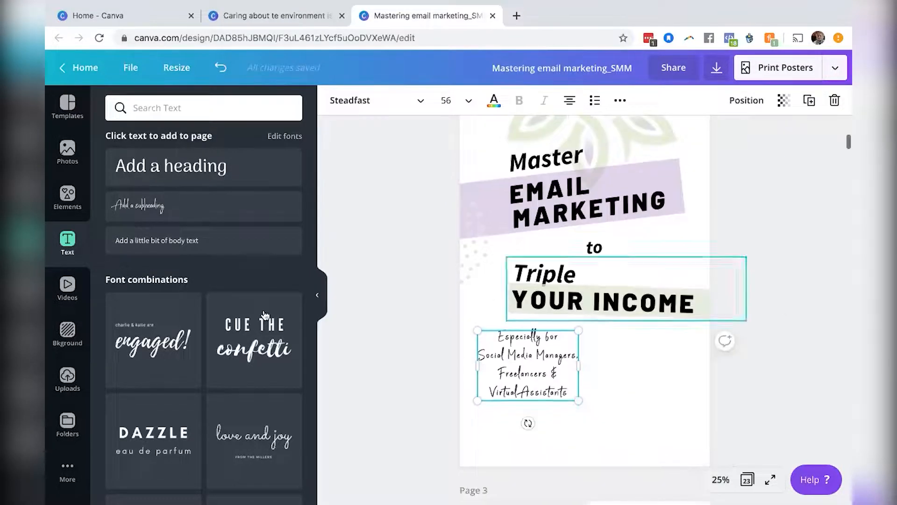
pyautogui.click(70, 376)
pyautogui.scroll(-5, 150, 278)
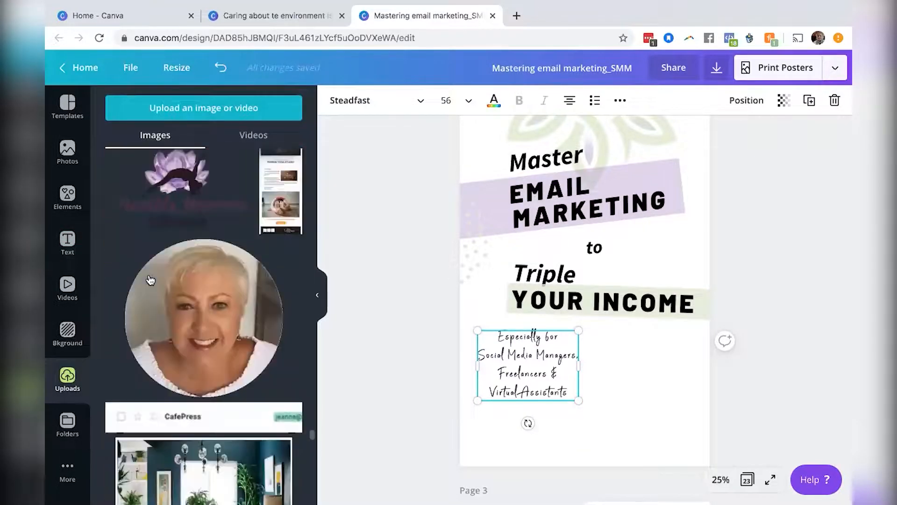
pyautogui.scroll(-15, 150, 280)
pyautogui.scroll(-20, 150, 280)
pyautogui.scroll(-20, 150, 280)
pyautogui.scroll(-20, 150, 279)
pyautogui.scroll(-10, 151, 279)
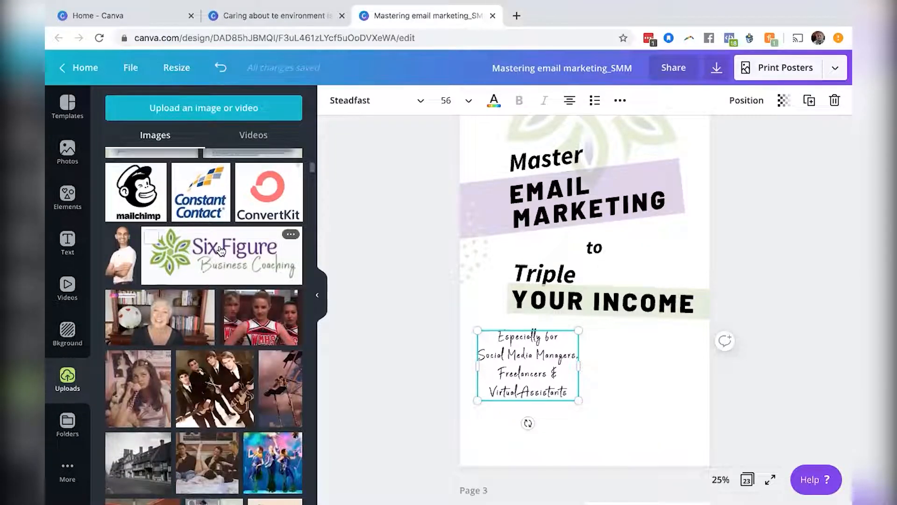
pyautogui.click(221, 251)
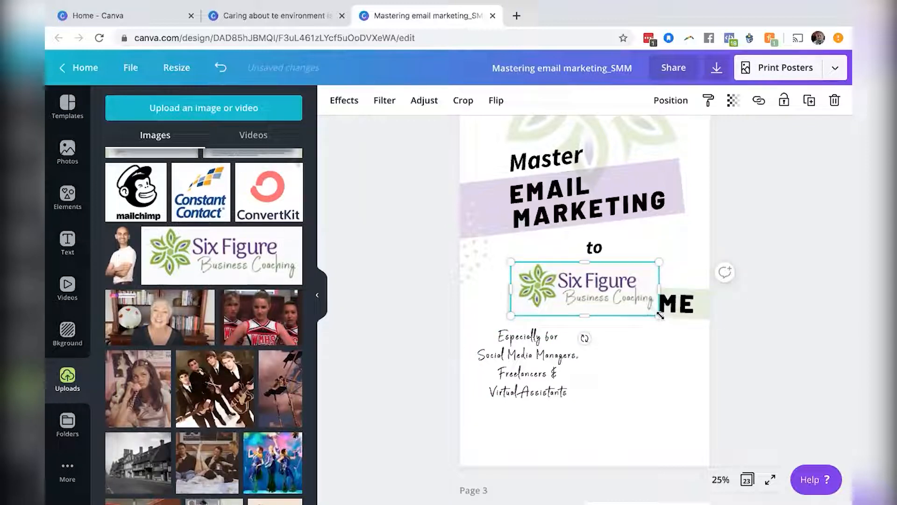
pyautogui.moveTo(623, 304); pyautogui.dragTo(522, 427)
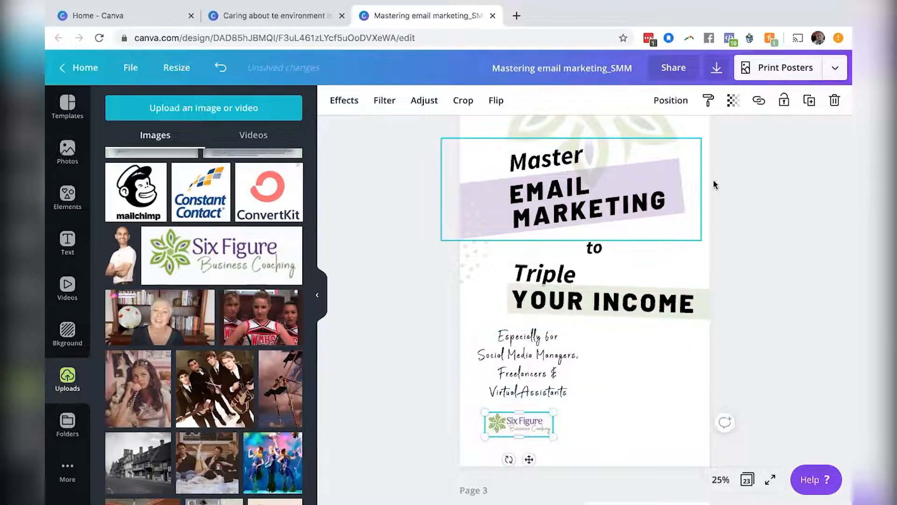
# Link the logo to https//sixfigurebusinesscoaching.com and deselect it.
pyautogui.click(759, 100)
pyautogui.write('https//')
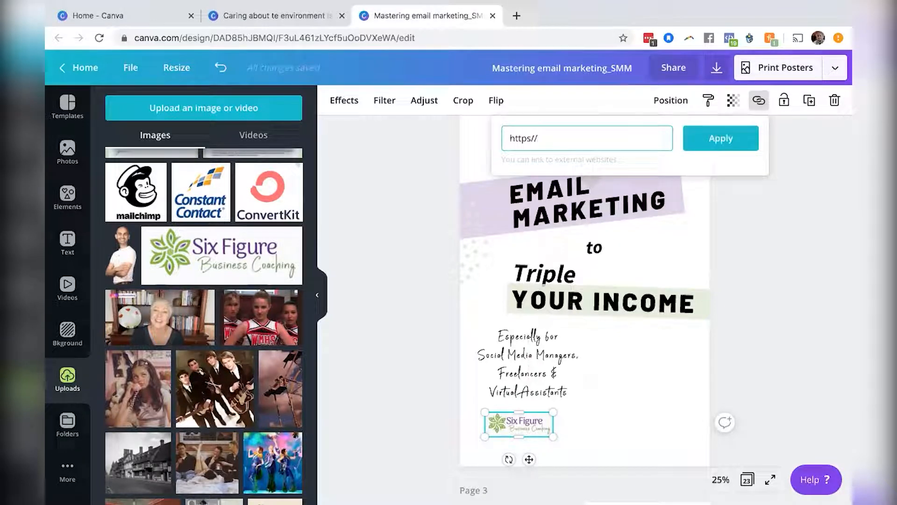
pyautogui.write('sixfigurebusinessc')
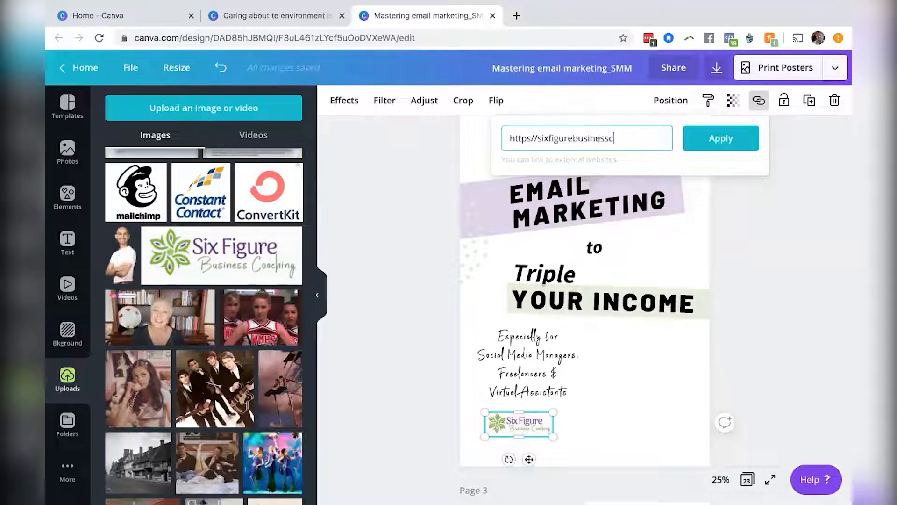
pyautogui.press('BackSpace')
pyautogui.press('BackSpace')
pyautogui.write('ng.com')
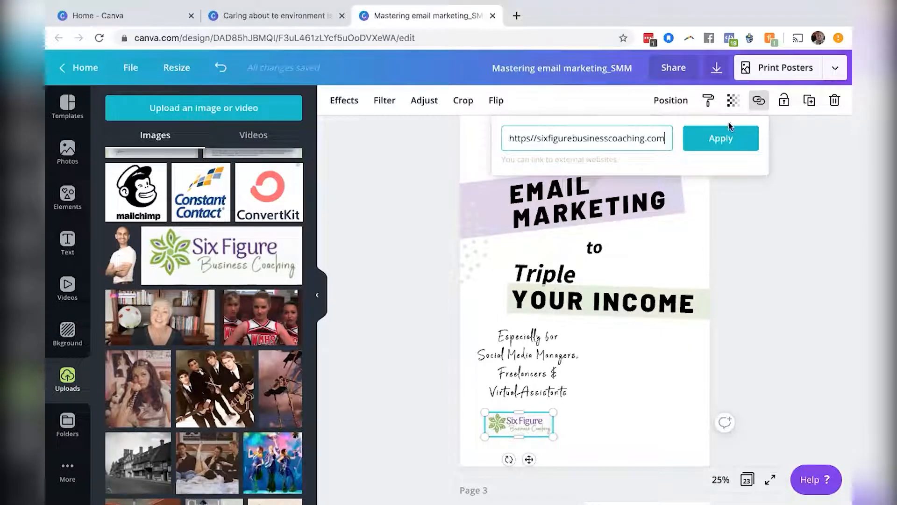
pyautogui.click(722, 140)
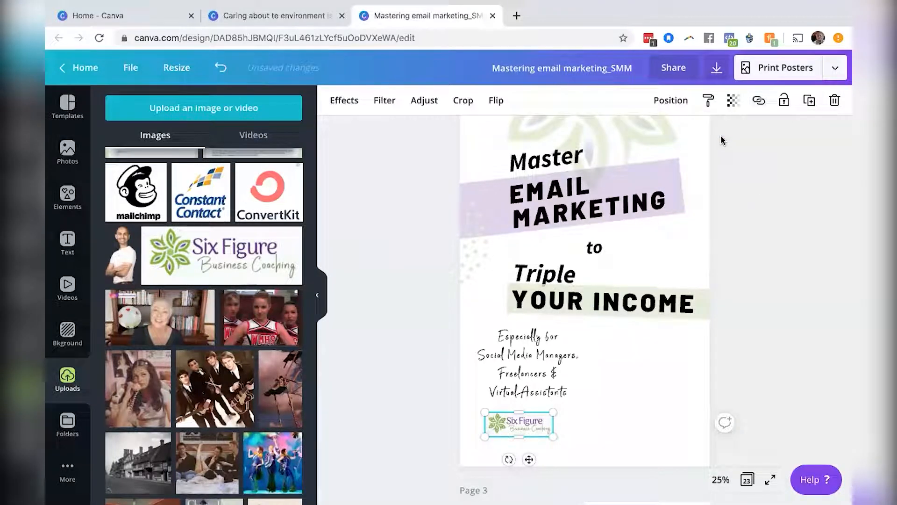
pyautogui.click(778, 278)
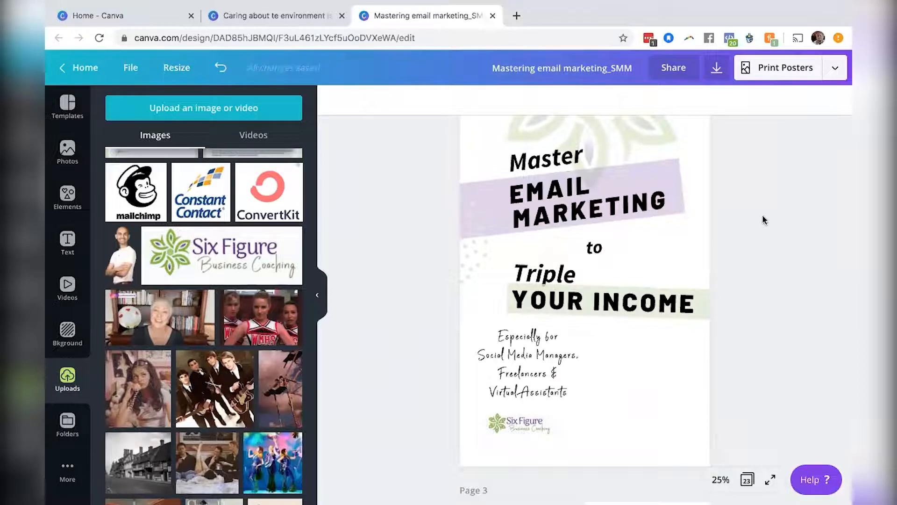
# Copy the SixFigureBusinessCoaching.com website text from page 1 and place it under the logo on page 2.
pyautogui.scroll(5, 762, 220)
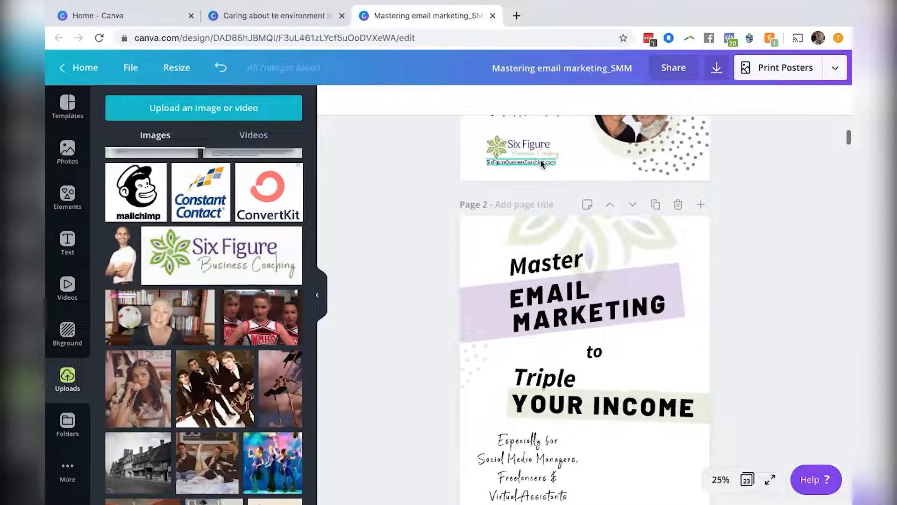
pyautogui.click(540, 162)
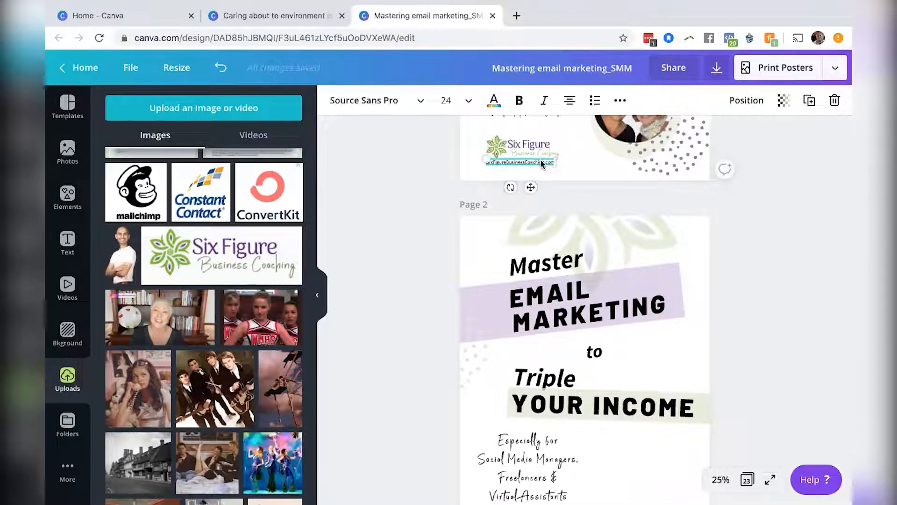
pyautogui.scroll(-4, 758, 330)
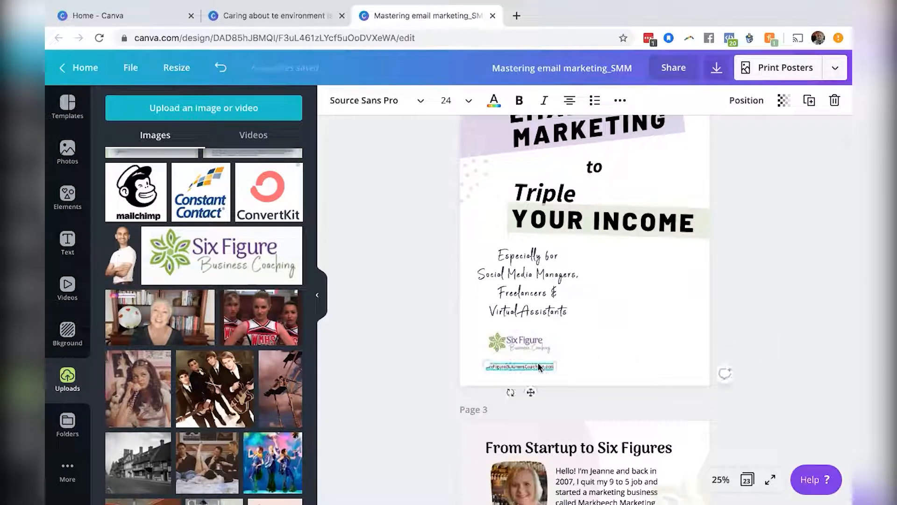
pyautogui.moveTo(531, 394); pyautogui.dragTo(537, 380)
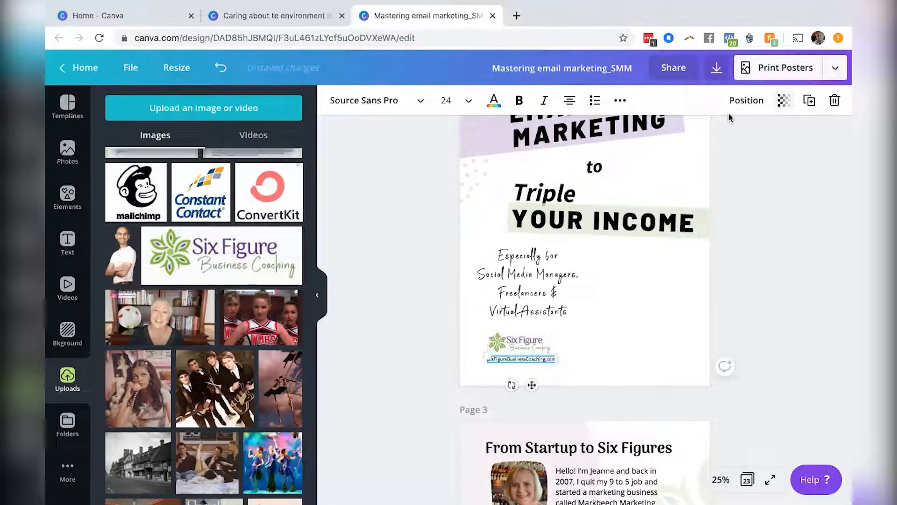
pyautogui.click(617, 102)
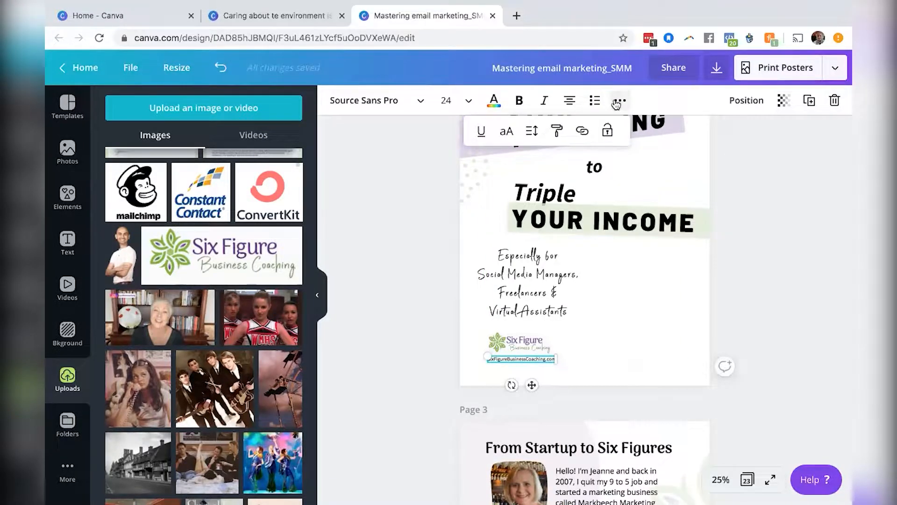
pyautogui.click(771, 216)
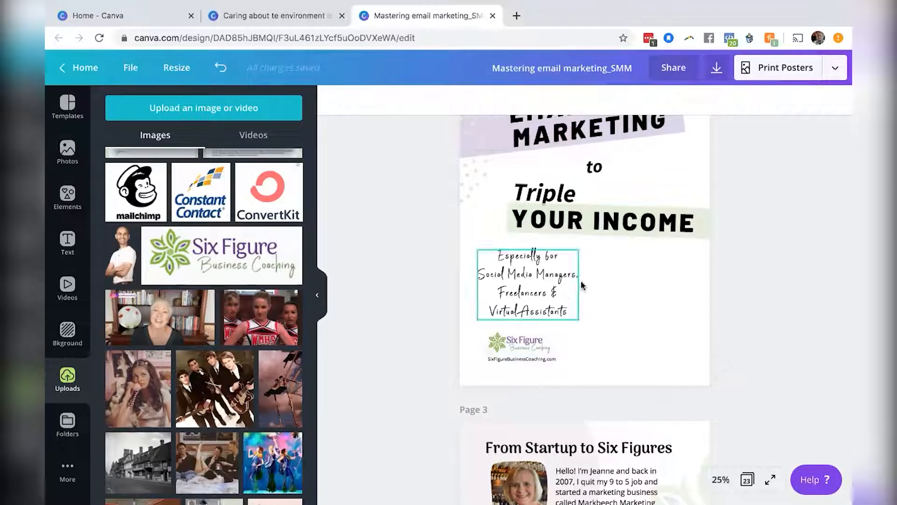
pyautogui.click(531, 344)
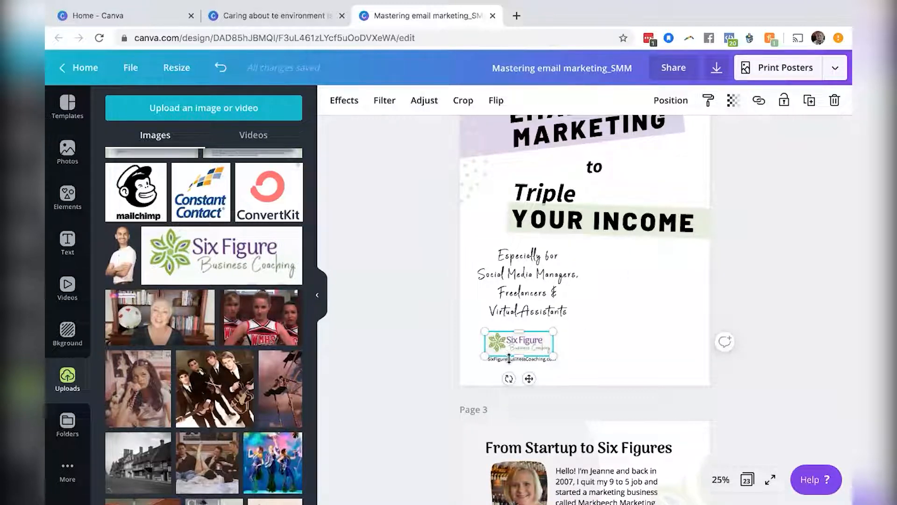
pyautogui.click(733, 368)
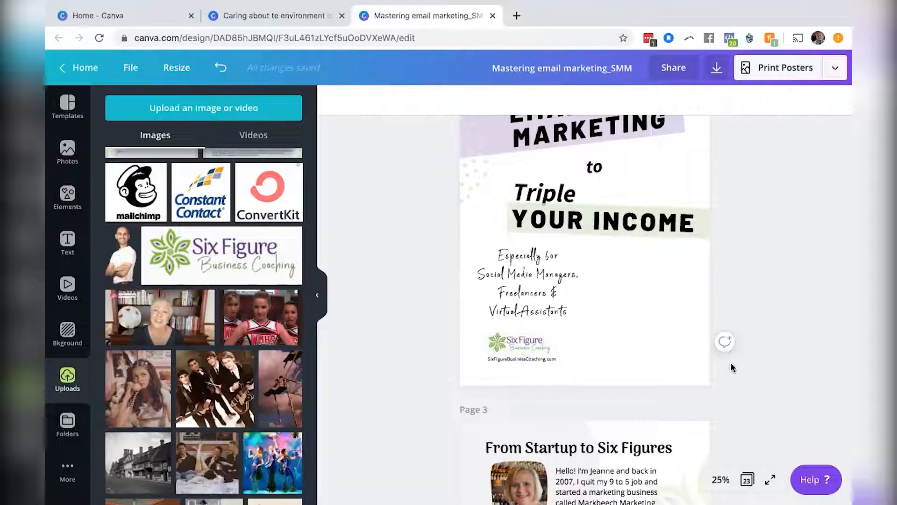
pyautogui.click(539, 356)
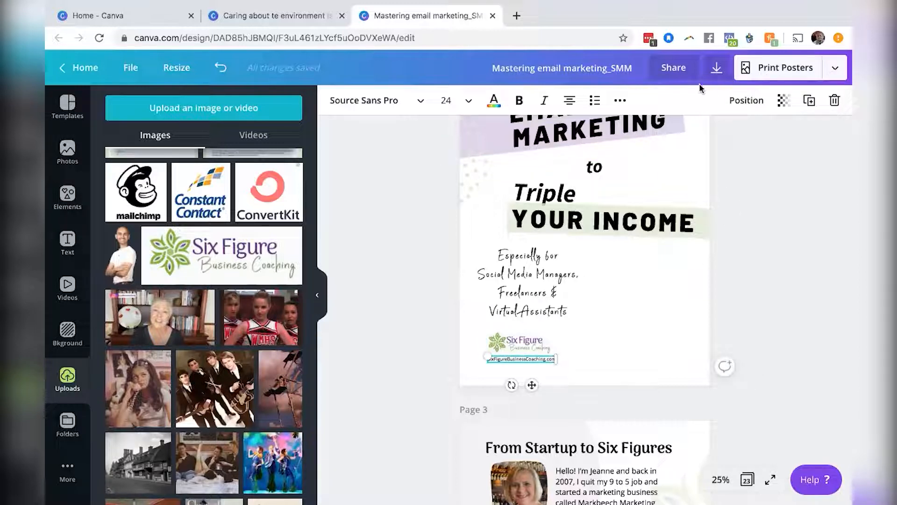
pyautogui.click(619, 101)
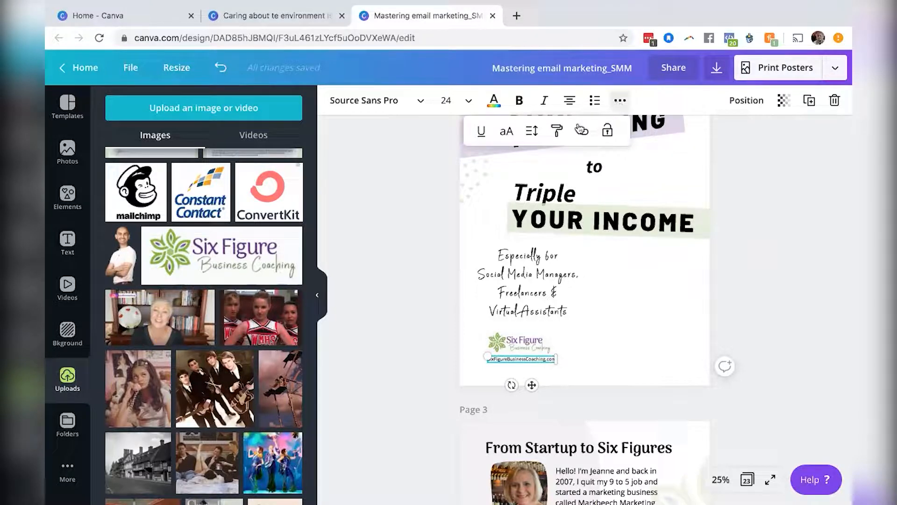
pyautogui.click(582, 132)
pyautogui.write('https')
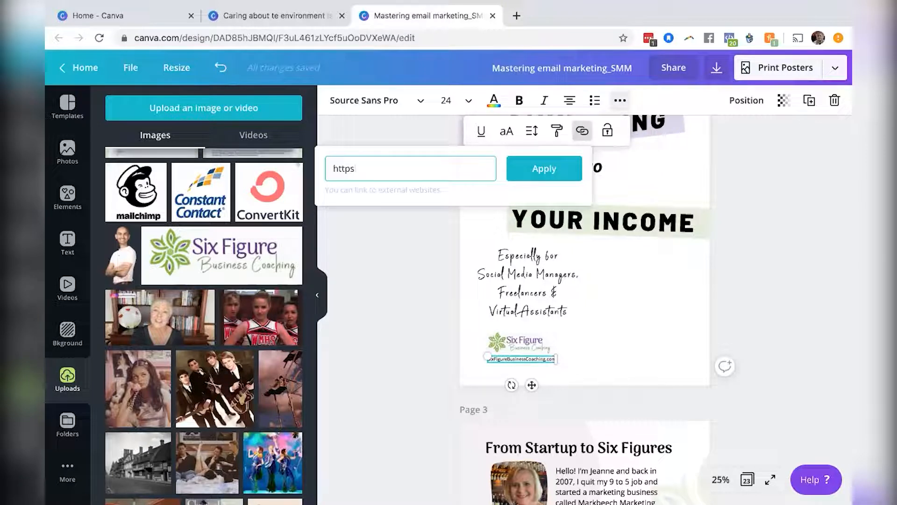
pyautogui.write('://sixfigurebus')
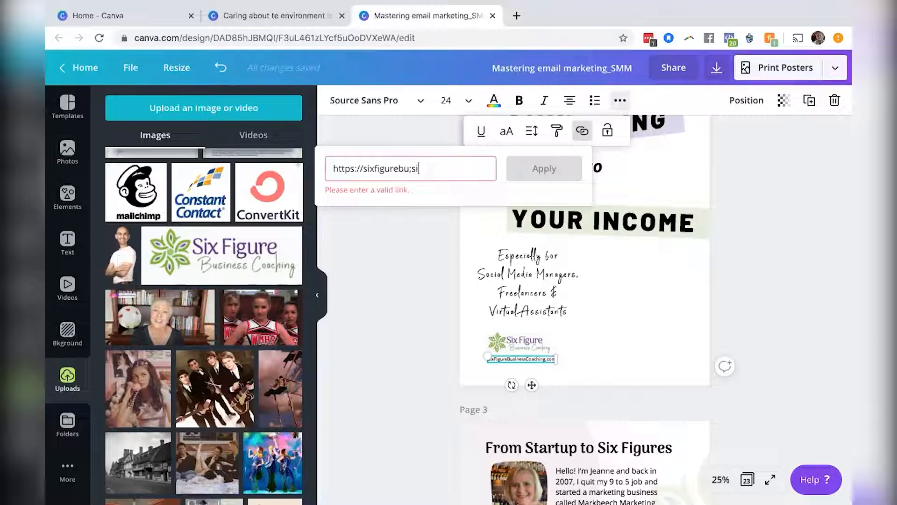
pyautogui.write('inesscoaching.com')
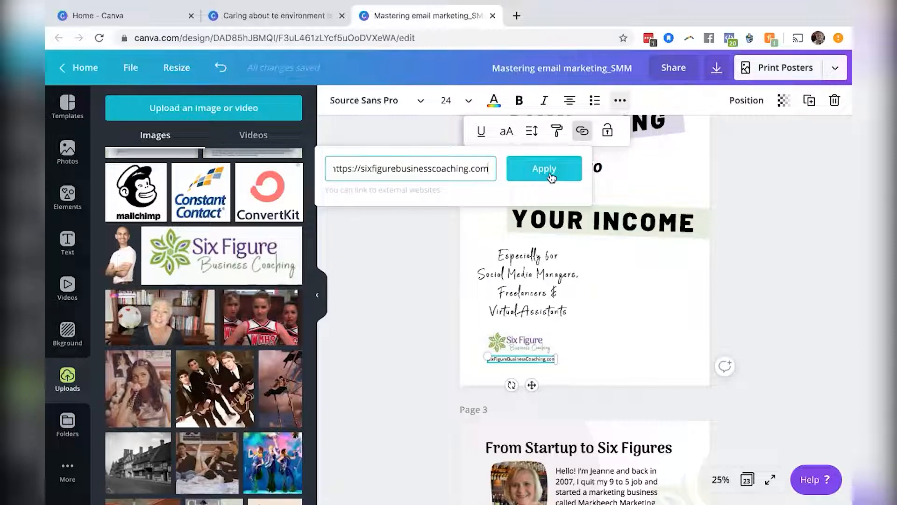
pyautogui.click(552, 177)
pyautogui.click(527, 344)
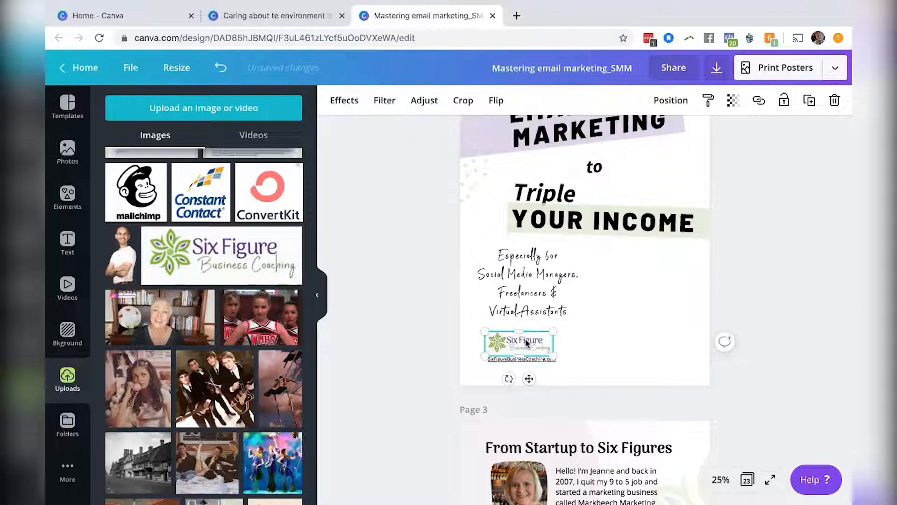
pyautogui.click(757, 102)
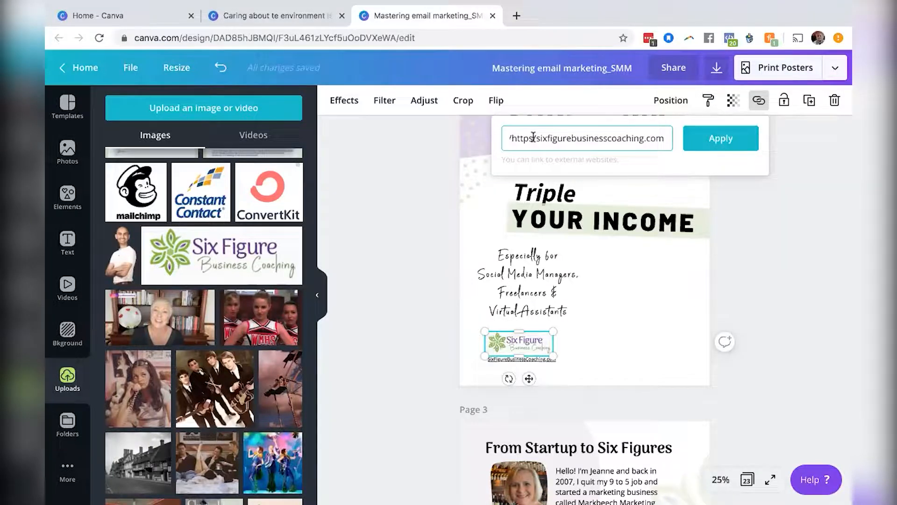
pyautogui.click(534, 138)
pyautogui.write('//')
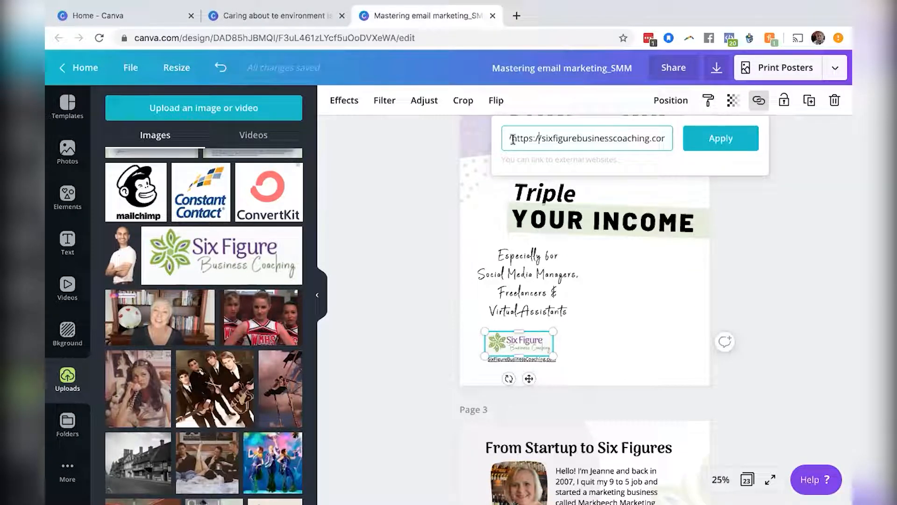
pyautogui.press('Left')
pyautogui.press('Left')
pyautogui.press('Left')
pyautogui.press('Left')
pyautogui.press('Left')
pyautogui.press('Left')
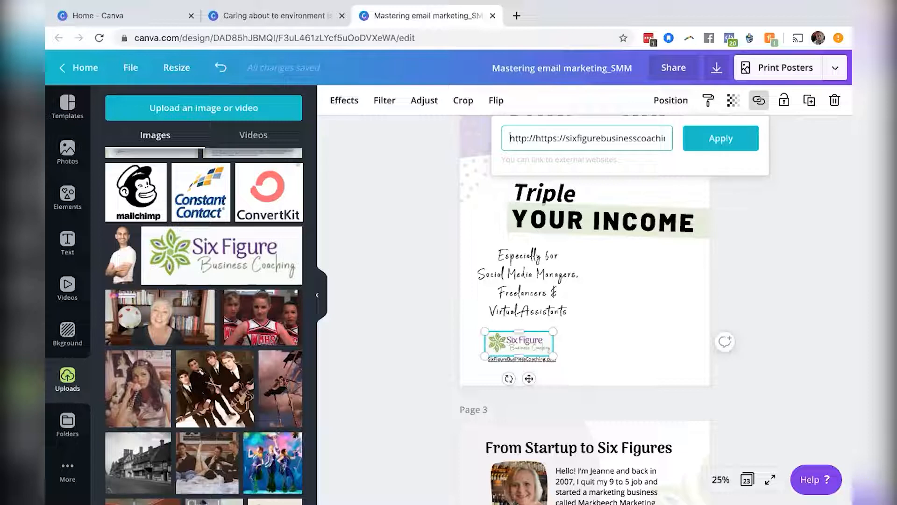
pyautogui.press('BackSpace')
pyautogui.press('BackSpace')
pyautogui.press('BackSpace')
pyautogui.press('BackSpace')
pyautogui.press('BackSpace')
pyautogui.press('BackSpace')
pyautogui.press('BackSpace')
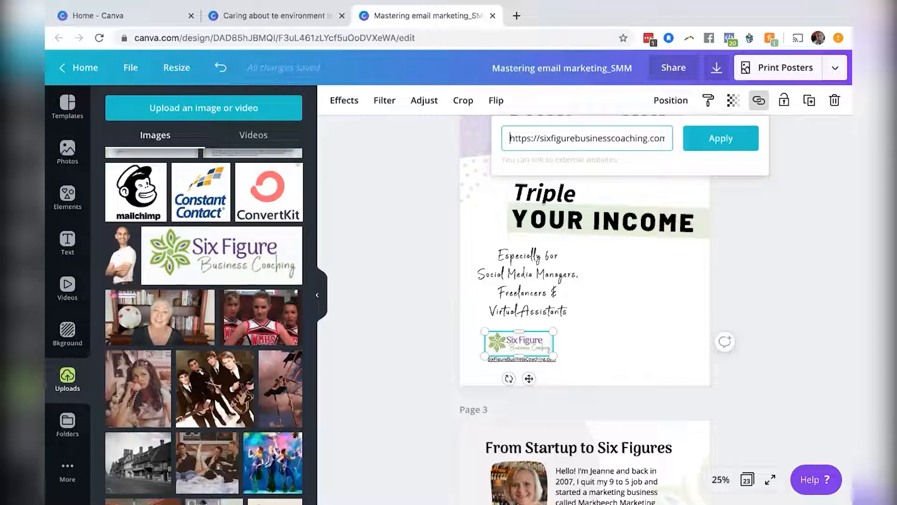
pyautogui.click(718, 145)
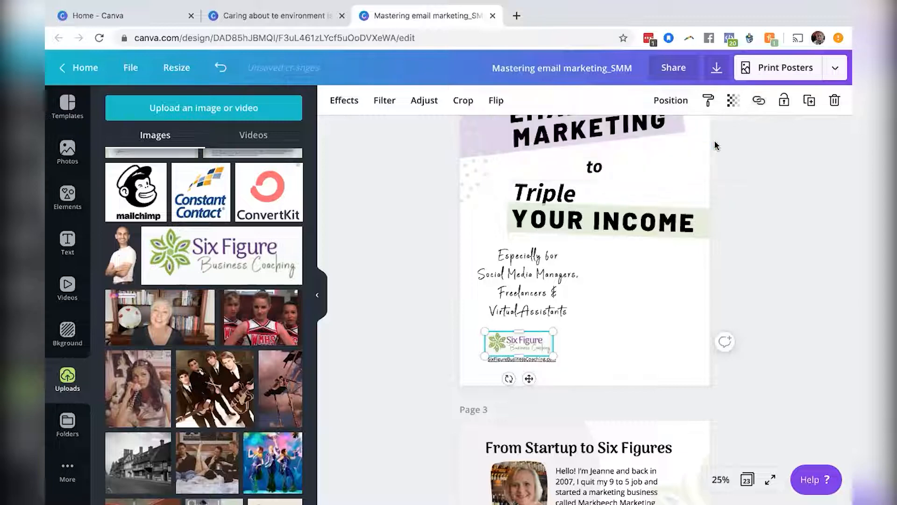
# Add the circular photo of the two women from uploads, shrink it, and place it beside the subheading on page 2.
pyautogui.scroll(5, 777, 284)
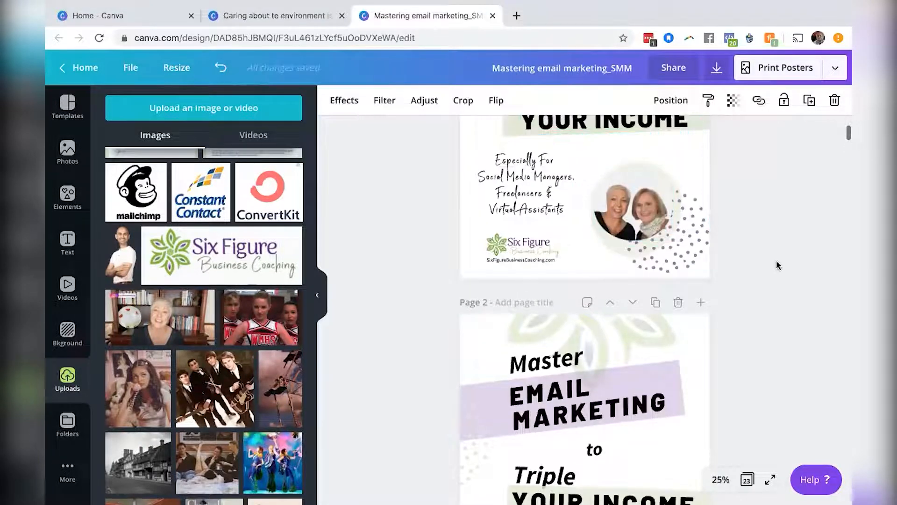
pyautogui.scroll(-2, 776, 261)
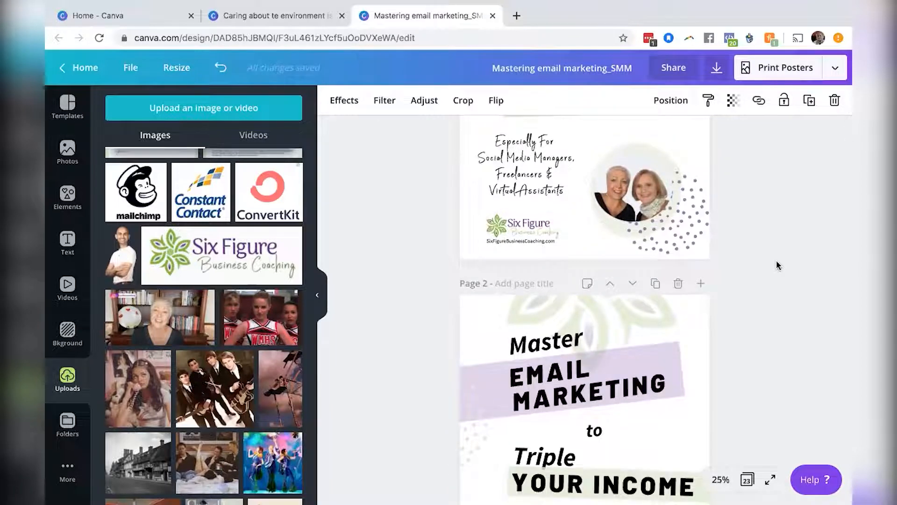
pyautogui.scroll(-6, 776, 261)
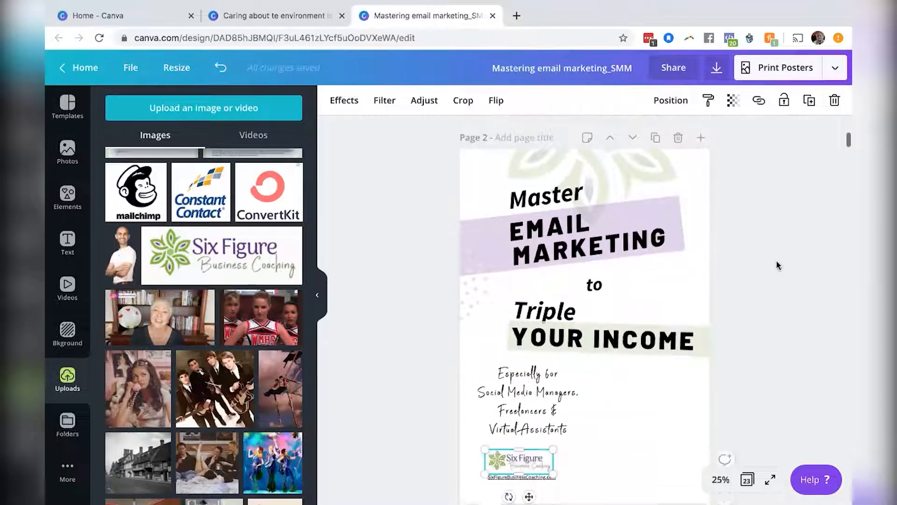
pyautogui.scroll(-2, 777, 265)
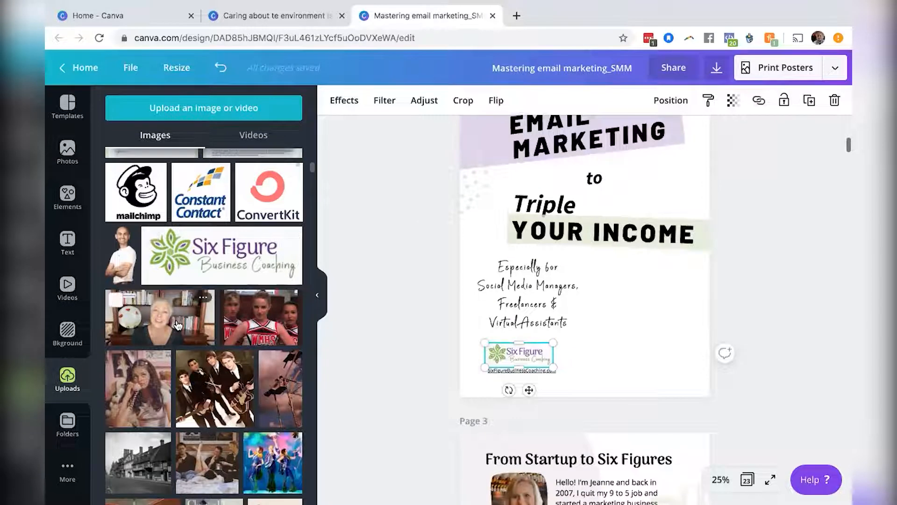
pyautogui.scroll(-4, 178, 324)
pyautogui.scroll(-12, 178, 323)
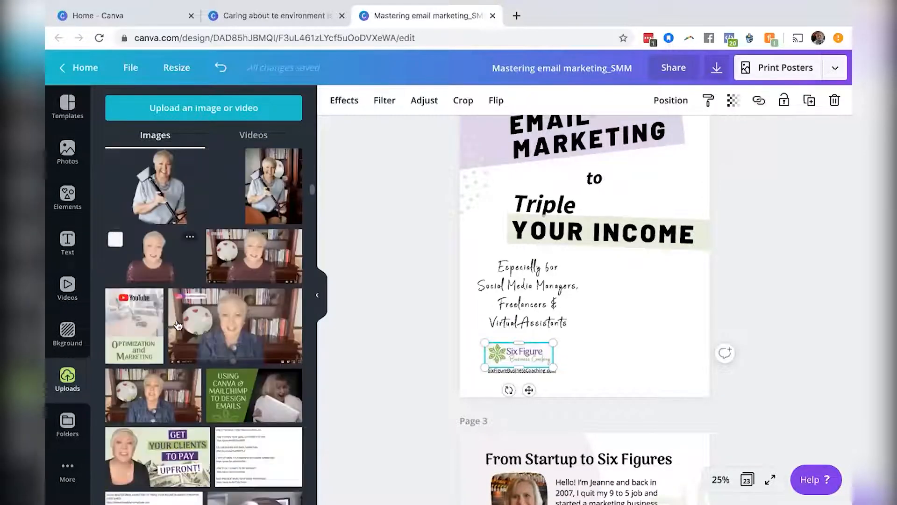
pyautogui.scroll(4, 178, 322)
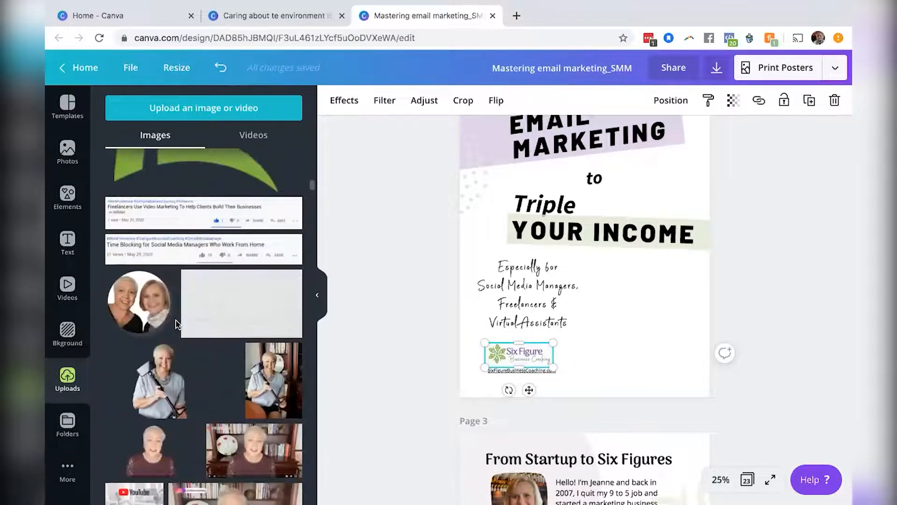
pyautogui.click(127, 312)
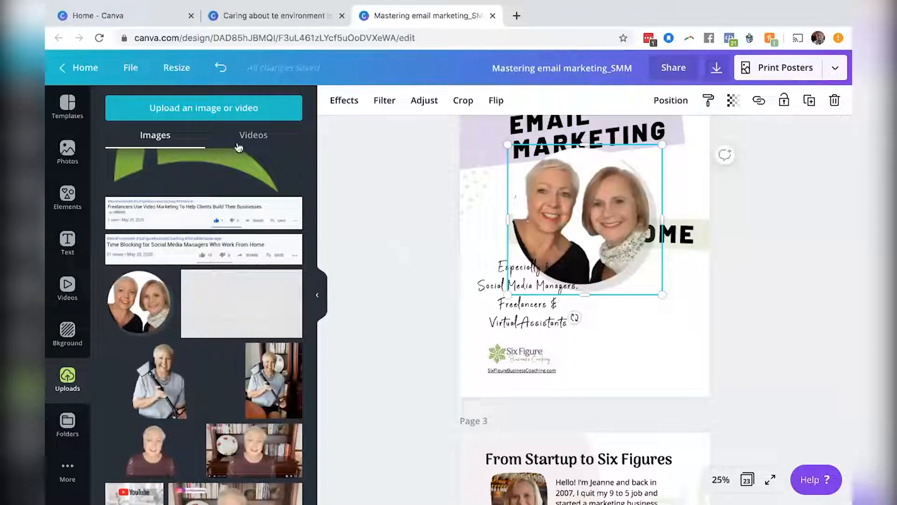
pyautogui.moveTo(663, 296); pyautogui.dragTo(588, 217)
pyautogui.moveTo(649, 348); pyautogui.dragTo(649, 333)
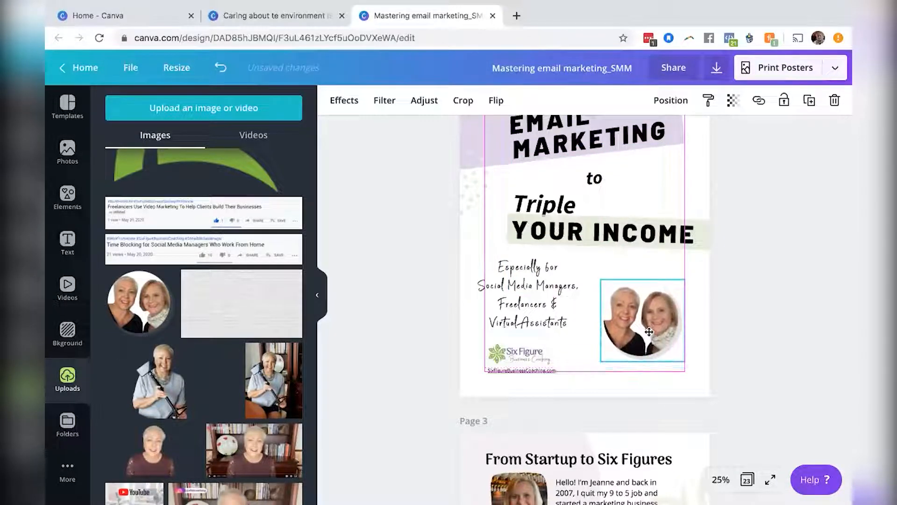
pyautogui.click(748, 329)
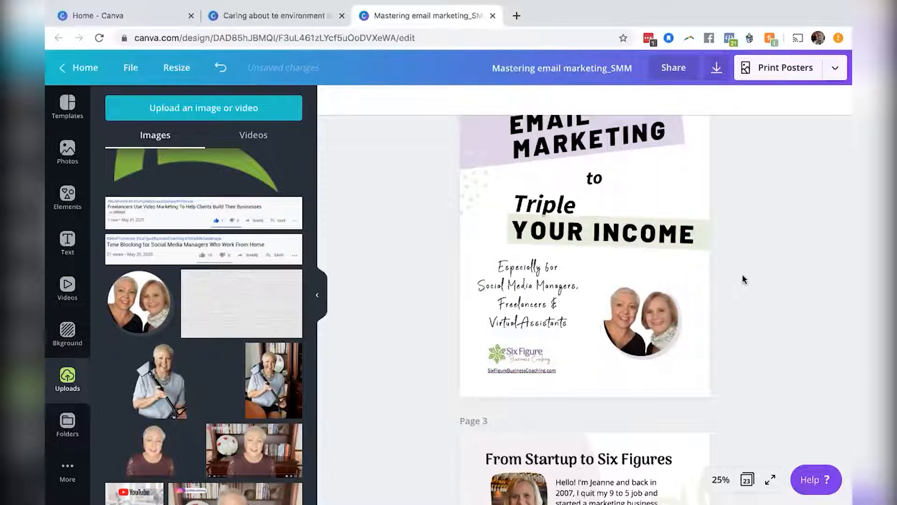
# Add the dotted circle graphic from the dots elements to page 2 and select it.
pyautogui.scroll(5, 743, 278)
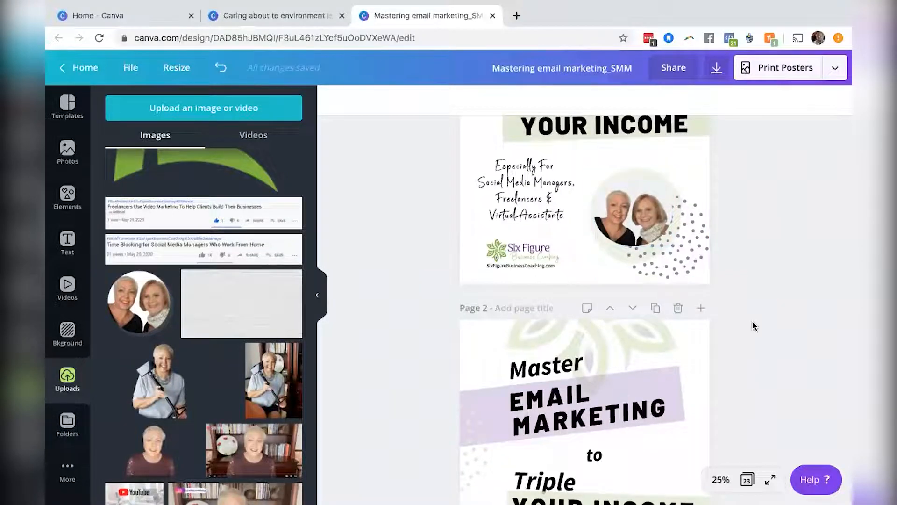
pyautogui.scroll(-3, 753, 325)
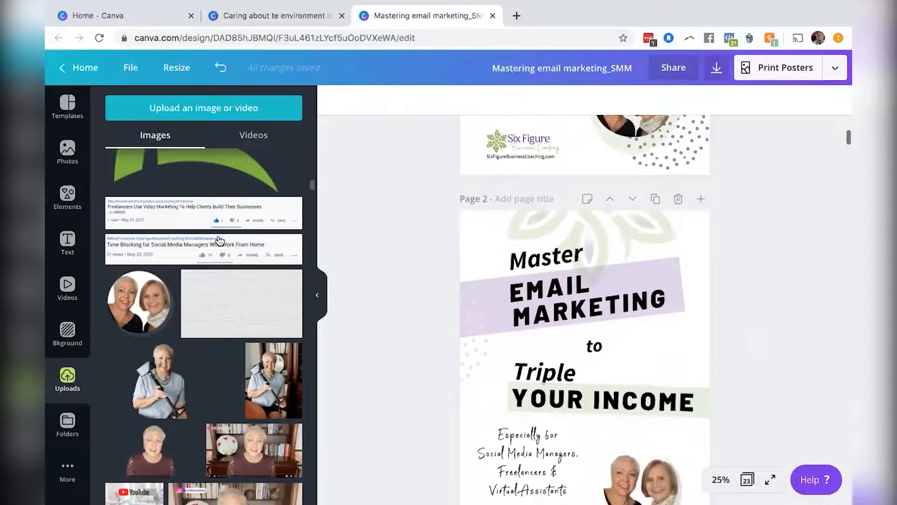
pyautogui.click(67, 196)
pyautogui.scroll(-10, 214, 295)
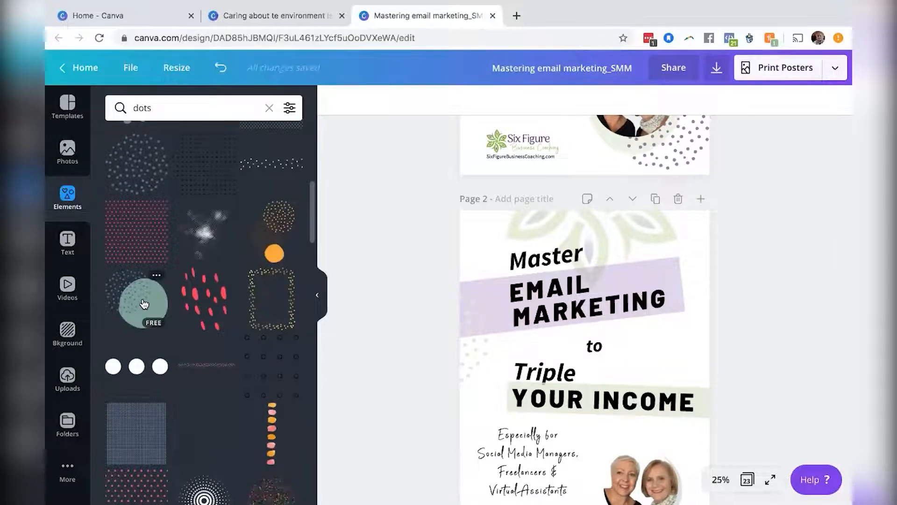
pyautogui.click(144, 304)
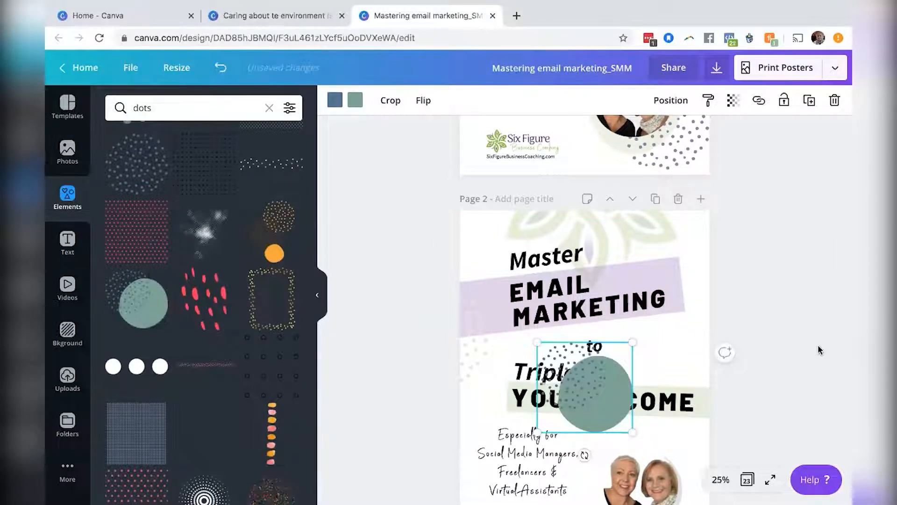
pyautogui.scroll(-3, 818, 350)
pyautogui.click(642, 274)
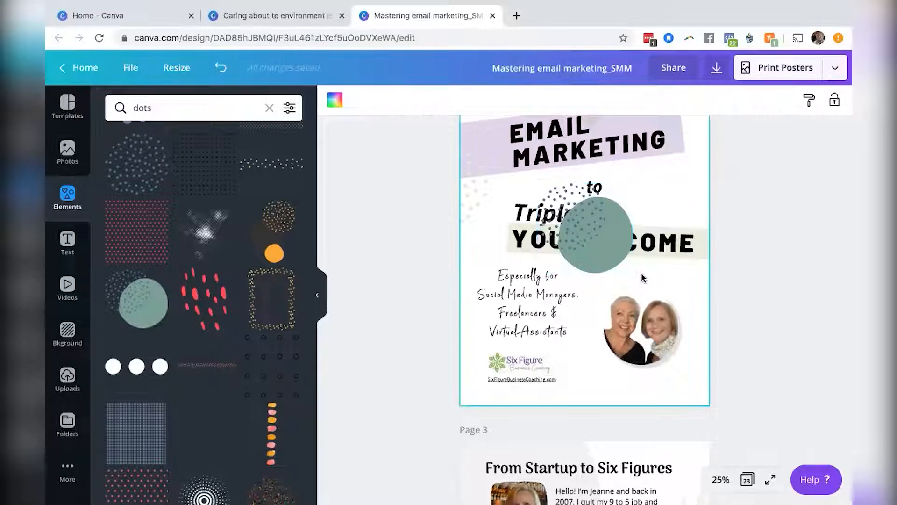
pyautogui.click(613, 261)
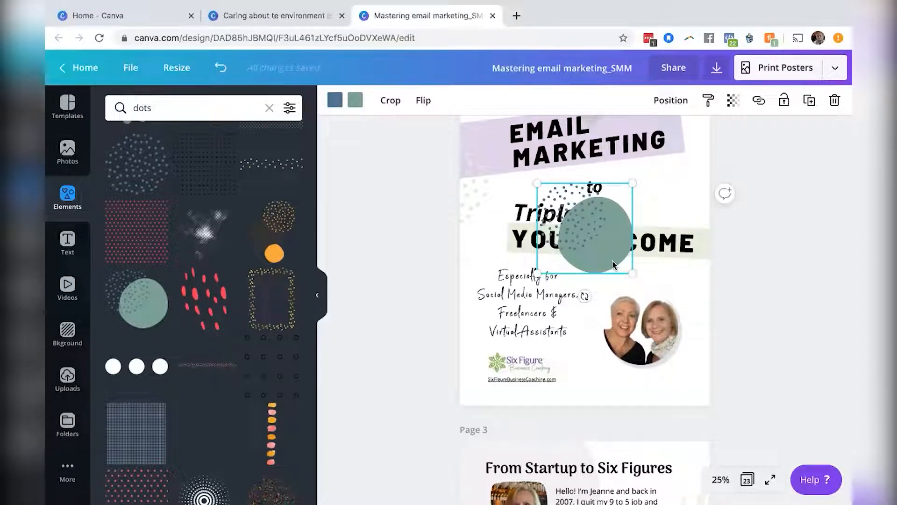
# Recolor the dotted circle graphic with light lilac dots and a pale green circle.
pyautogui.scroll(4, 802, 277)
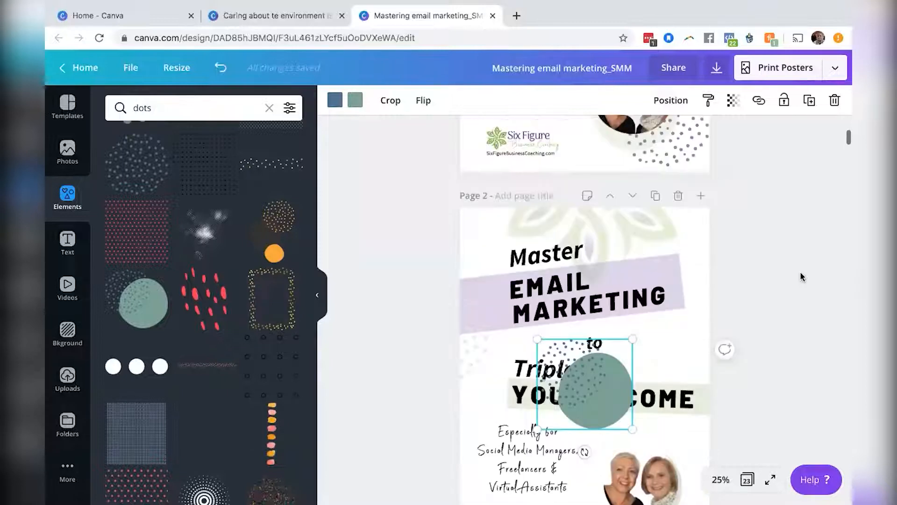
pyautogui.scroll(2, 801, 276)
pyautogui.scroll(-6, 801, 276)
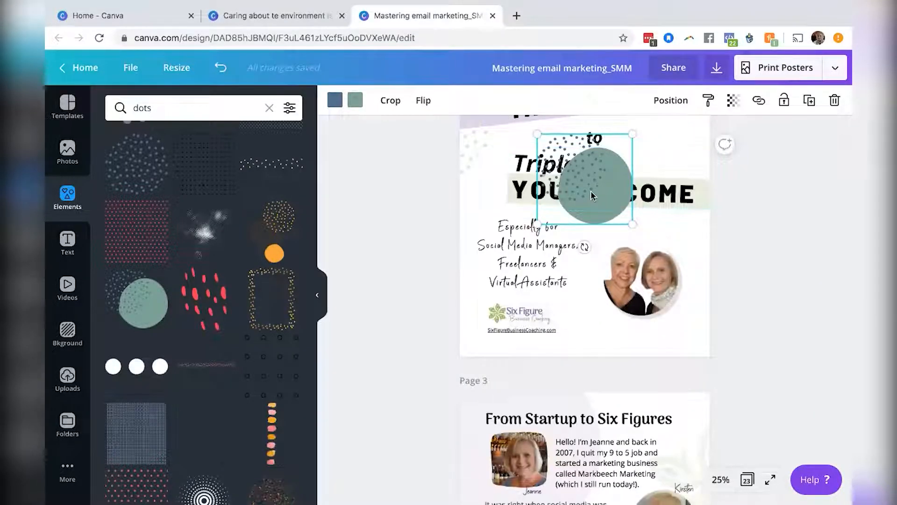
pyautogui.click(332, 104)
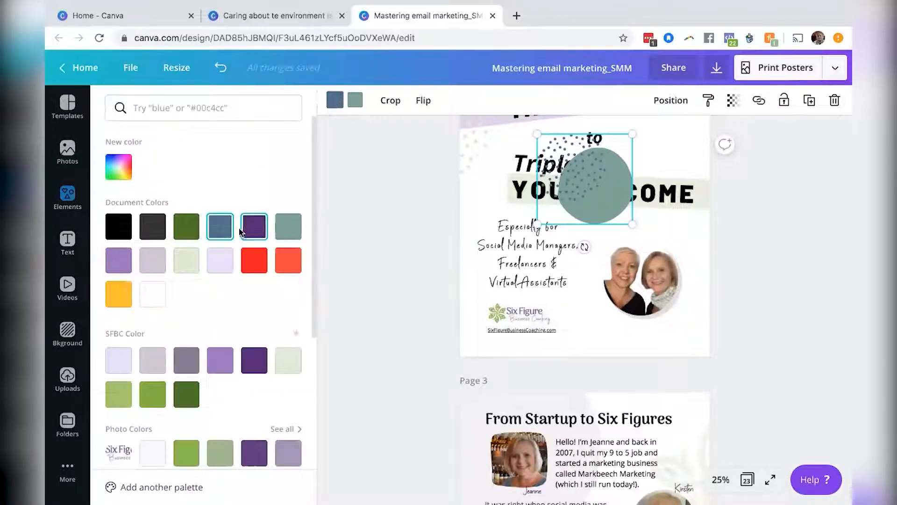
pyautogui.click(214, 262)
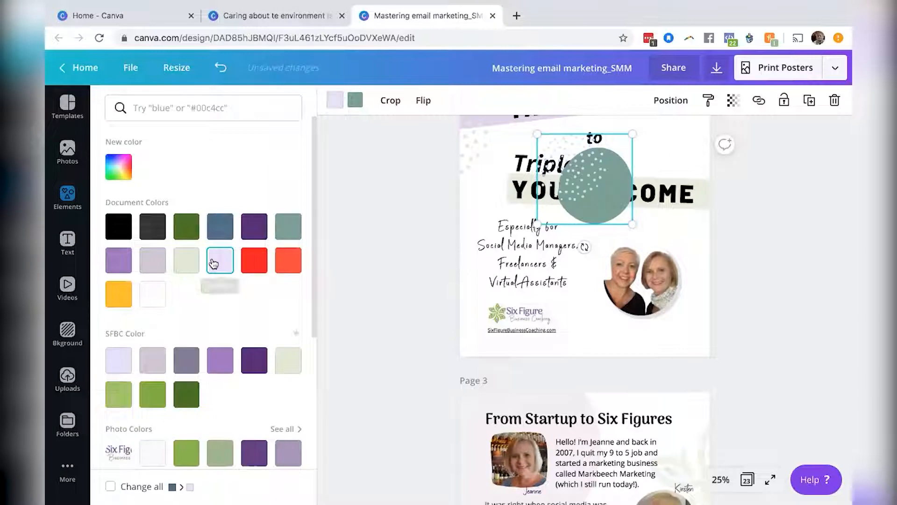
pyautogui.click(149, 259)
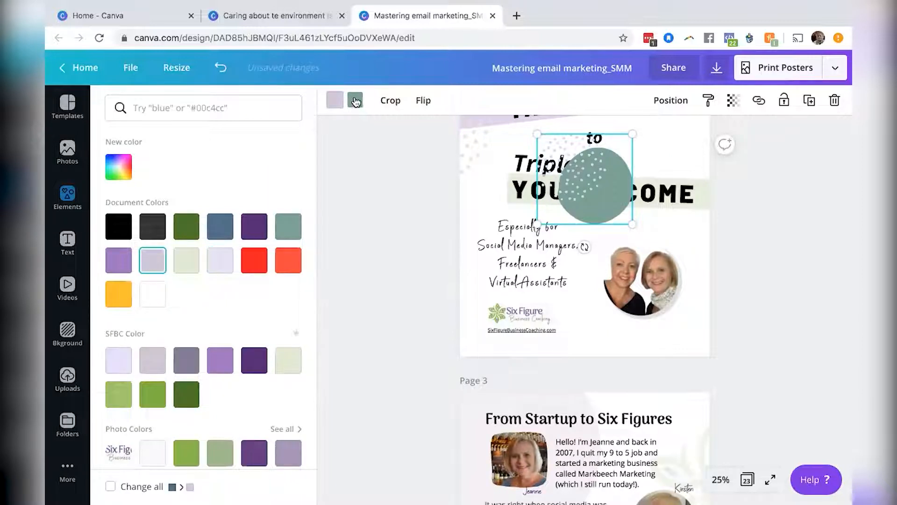
pyautogui.click(355, 100)
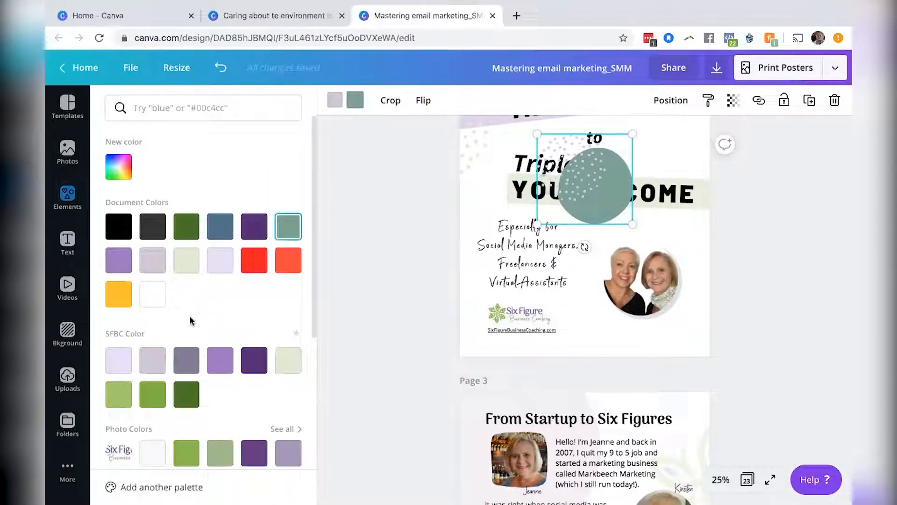
pyautogui.click(288, 360)
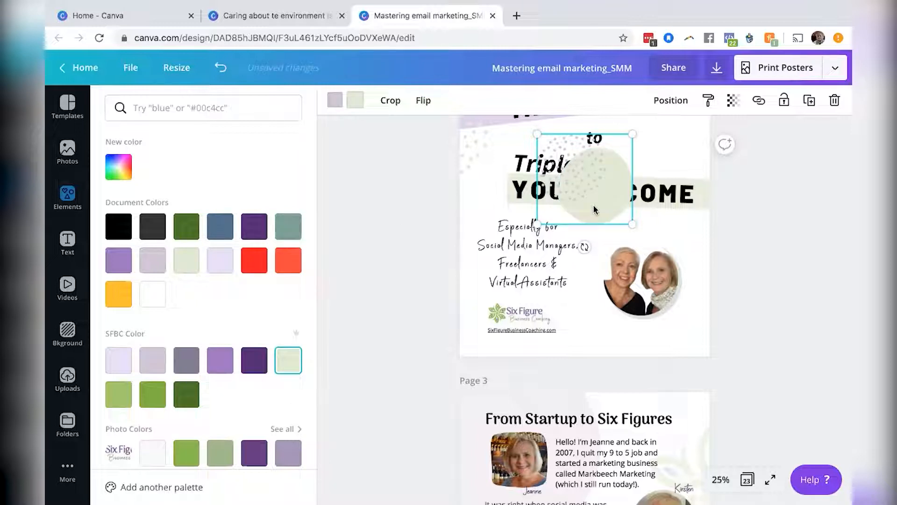
# Rotate the dotted circle graphic and enlarge it in page 2's lower right corner over the photo.
pyautogui.moveTo(536, 229); pyautogui.dragTo(571, 107)
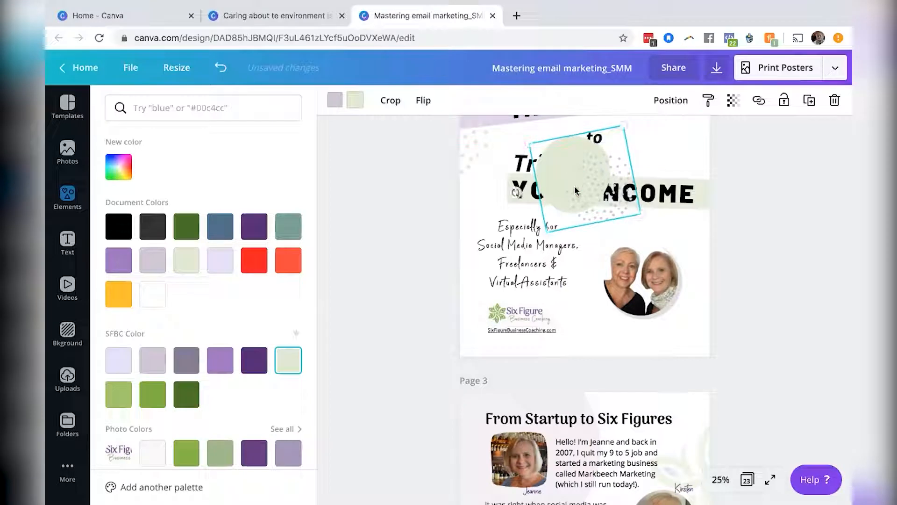
pyautogui.moveTo(569, 181); pyautogui.dragTo(635, 293)
pyautogui.moveTo(697, 335); pyautogui.dragTo(734, 348)
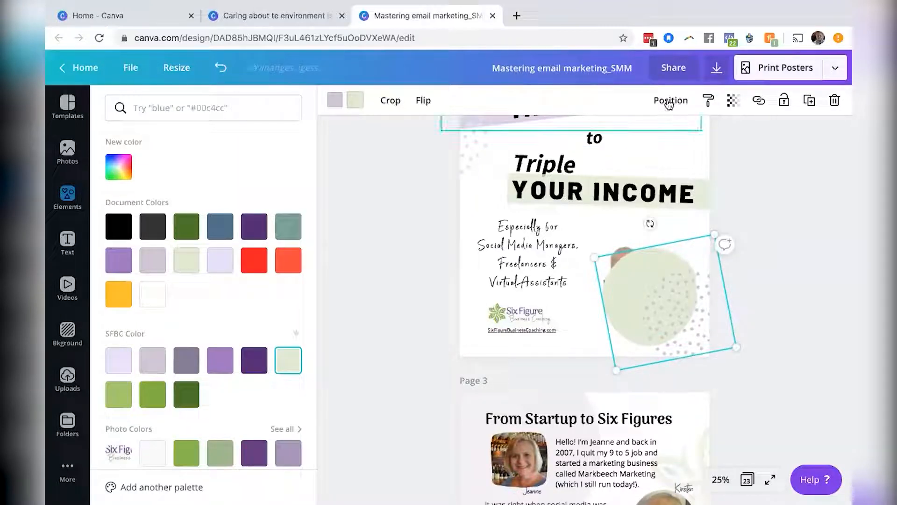
# Send the dotted circle graphic backward behind the photo and nudge the photo into the circle.
pyautogui.click(671, 100)
pyautogui.click(642, 140)
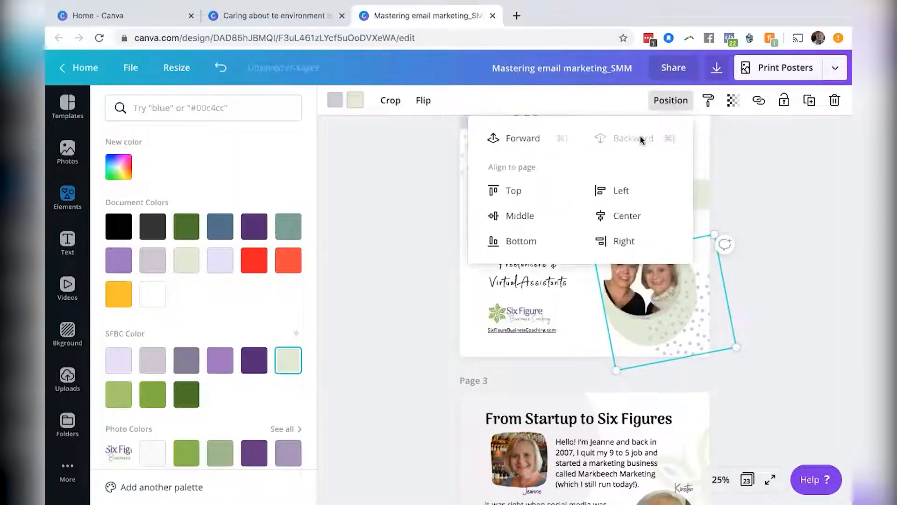
pyautogui.click(764, 287)
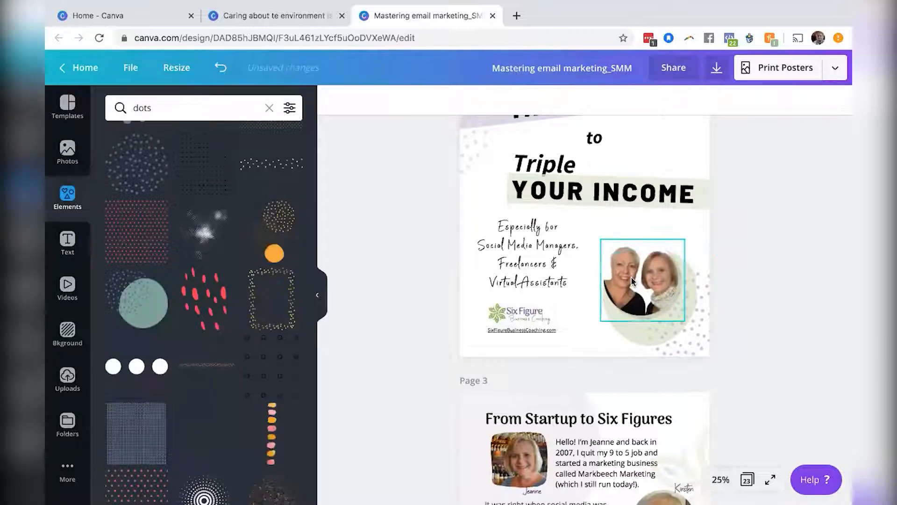
pyautogui.moveTo(631, 277)
pyautogui.mouseDown()
pyautogui.moveTo(634, 293)
pyautogui.moveTo(643, 289)
pyautogui.mouseUp()
pyautogui.click(747, 254)
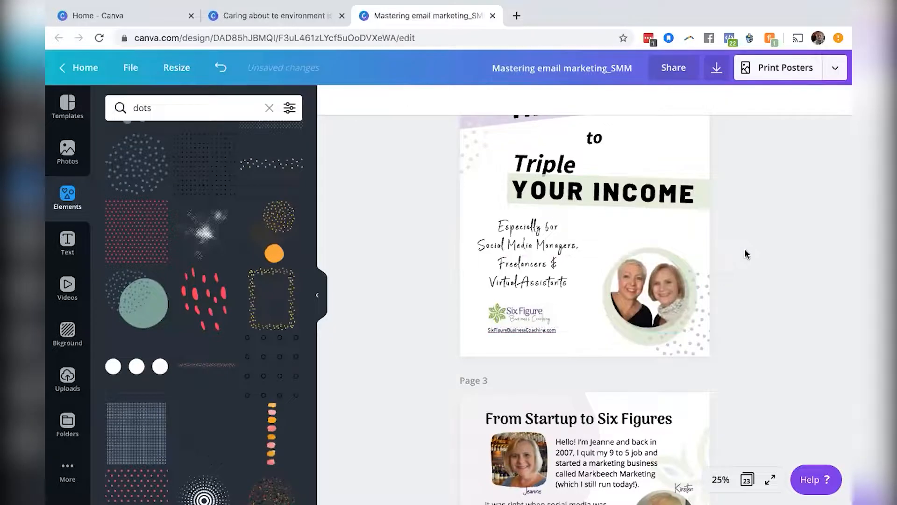
# Scroll between page 1 and page 2 to compare the recreated layout with the original.
pyautogui.scroll(5, 746, 254)
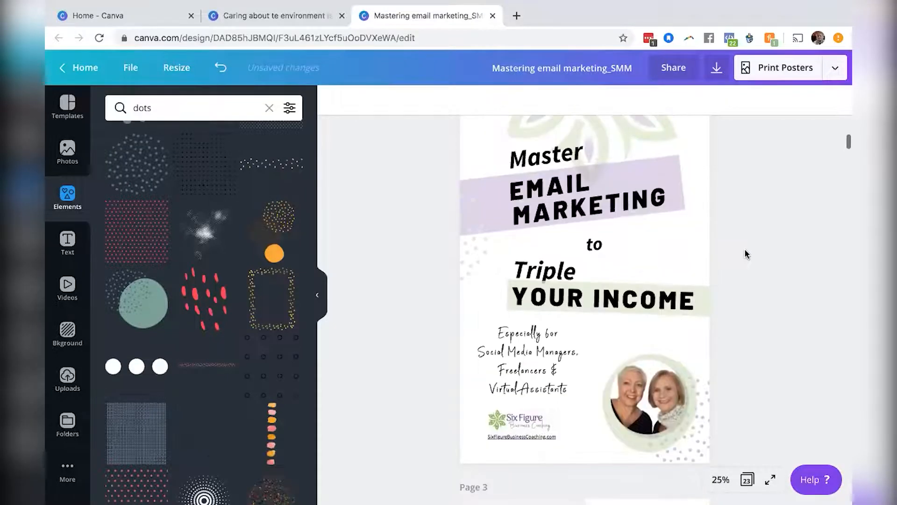
pyautogui.scroll(6, 746, 254)
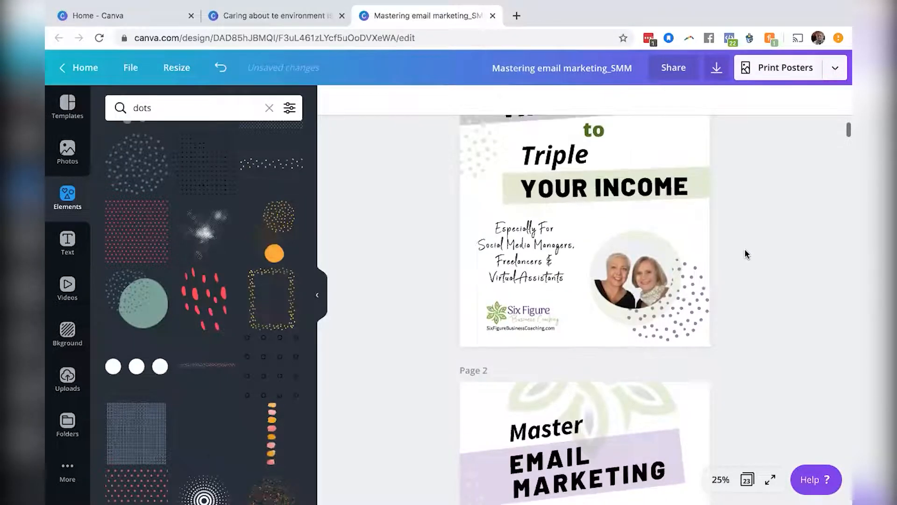
pyautogui.scroll(-4, 746, 253)
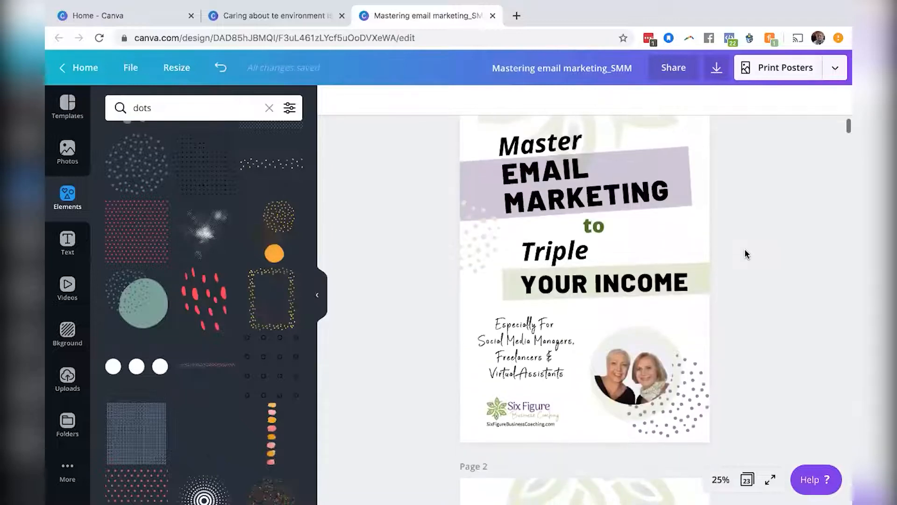
pyautogui.scroll(-5, 745, 250)
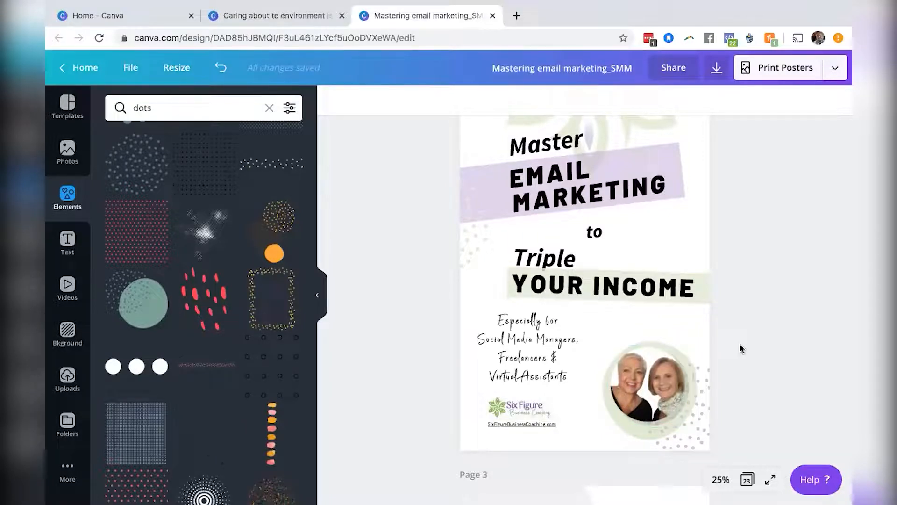
pyautogui.scroll(-1, 764, 344)
pyautogui.scroll(-2, 764, 344)
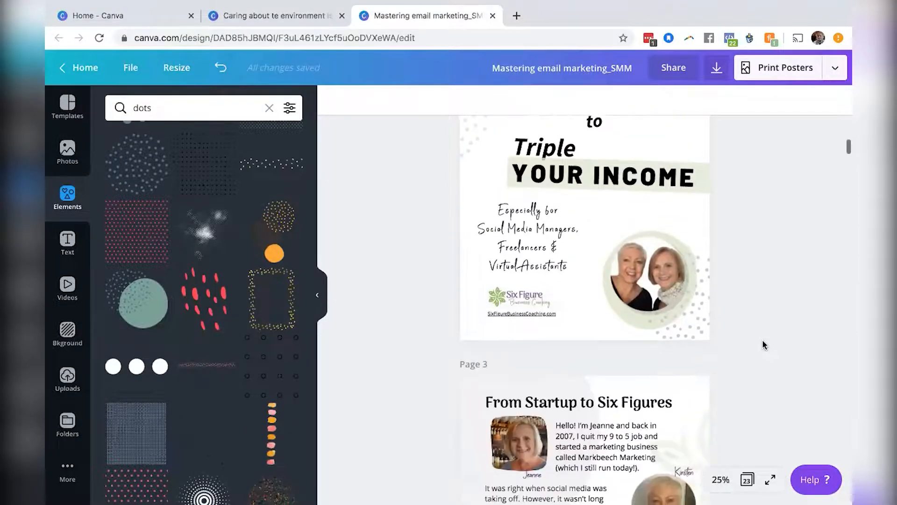
pyautogui.scroll(-5, 763, 344)
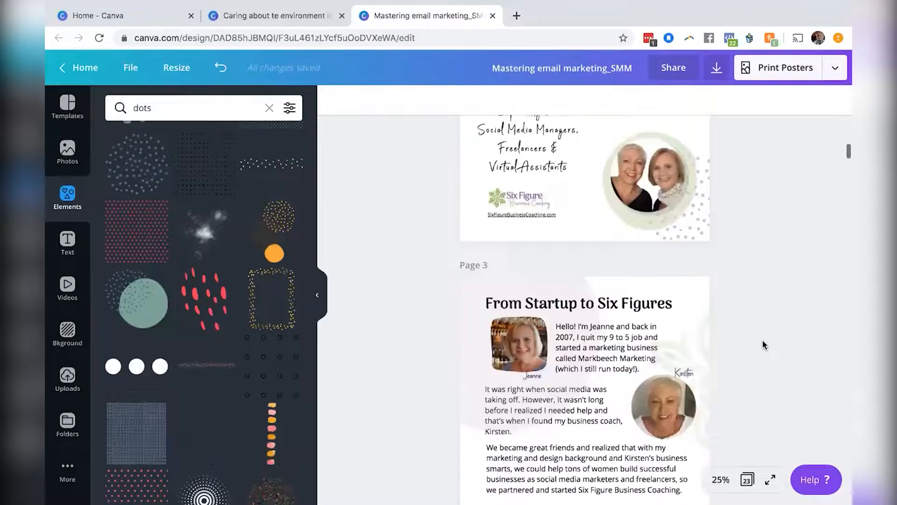
pyautogui.scroll(9, 763, 345)
pyautogui.scroll(1, 763, 344)
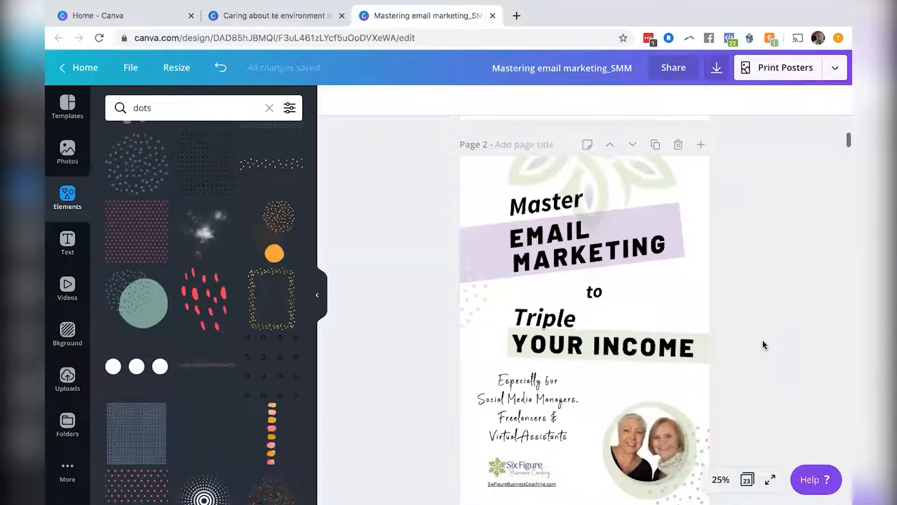
pyautogui.scroll(-1, 763, 344)
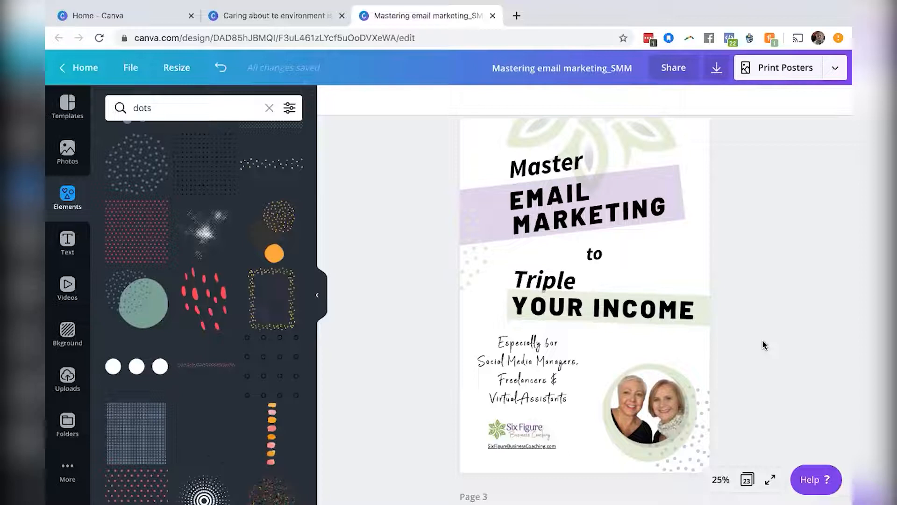
# Download all pages of the design as a PDF Print file.
pyautogui.click(834, 72)
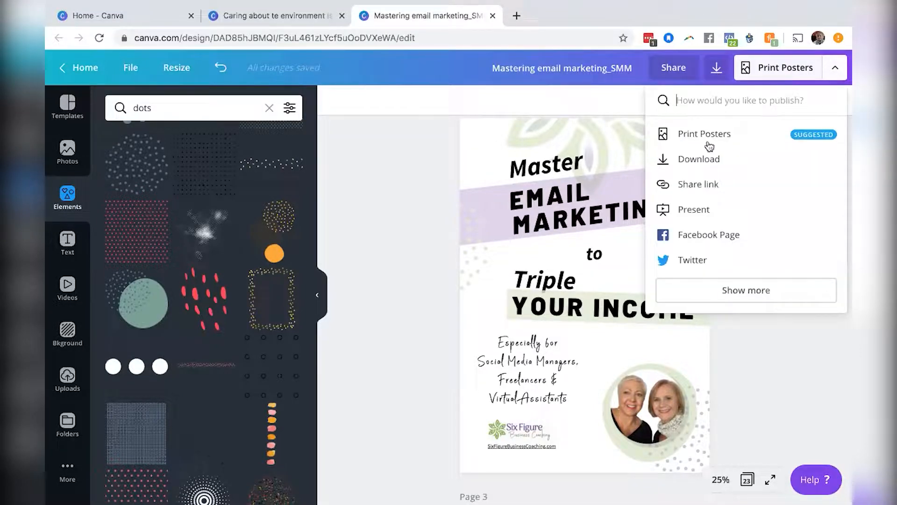
pyautogui.click(689, 159)
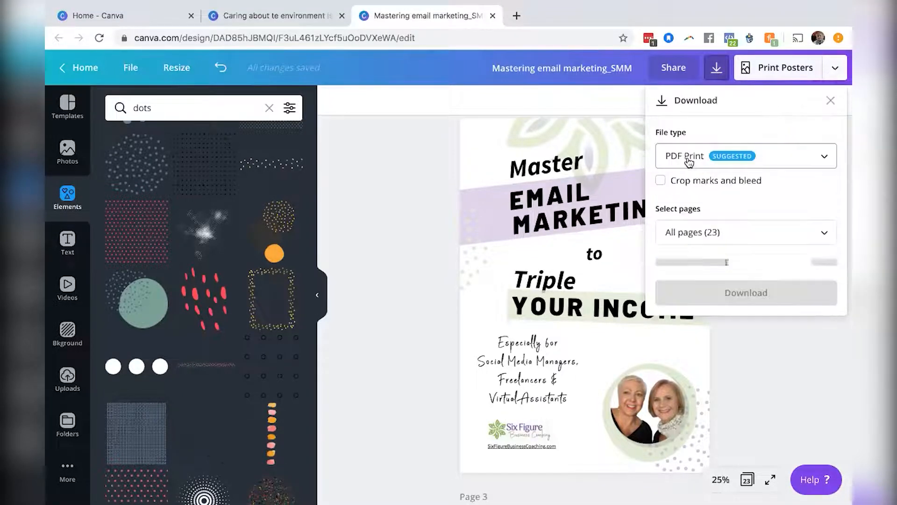
pyautogui.click(813, 161)
pyautogui.click(813, 161)
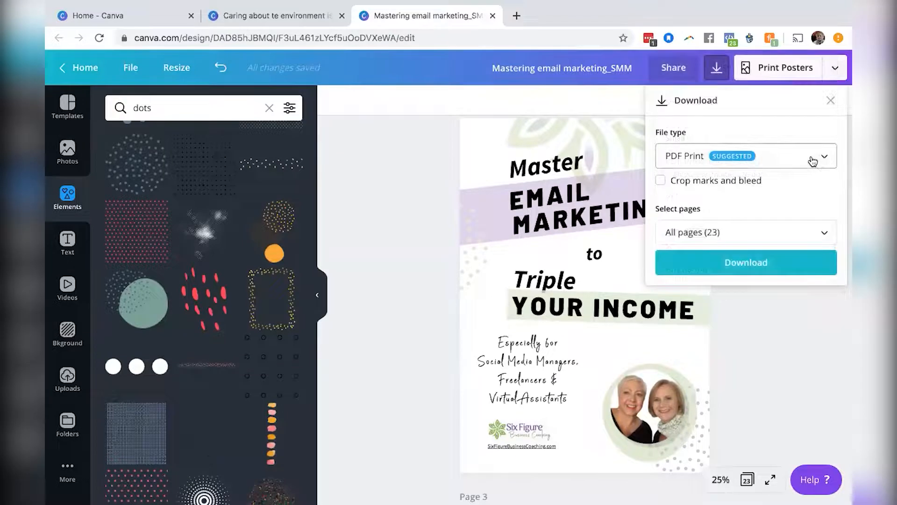
pyautogui.click(813, 161)
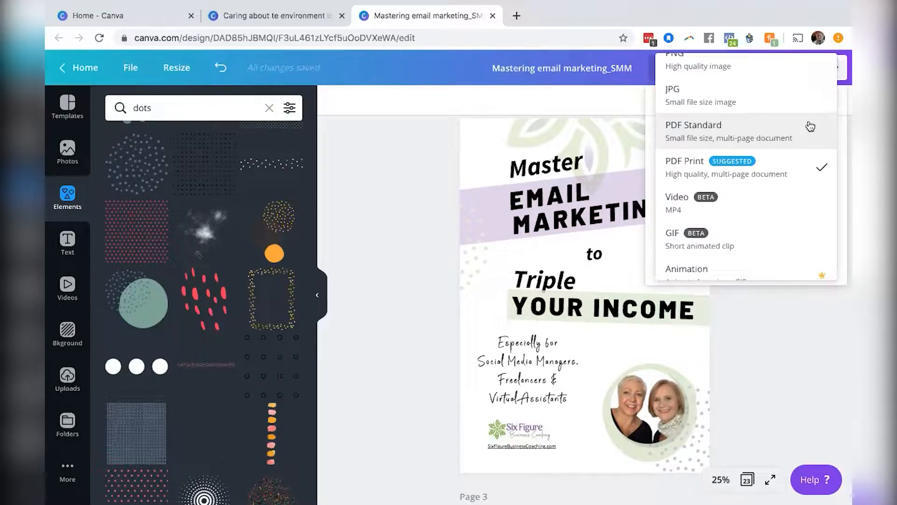
pyautogui.click(787, 176)
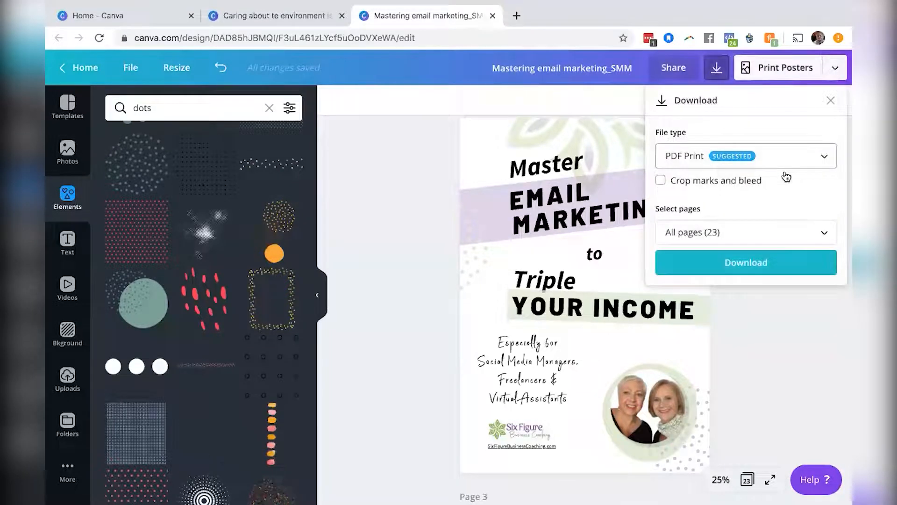
pyautogui.click(774, 233)
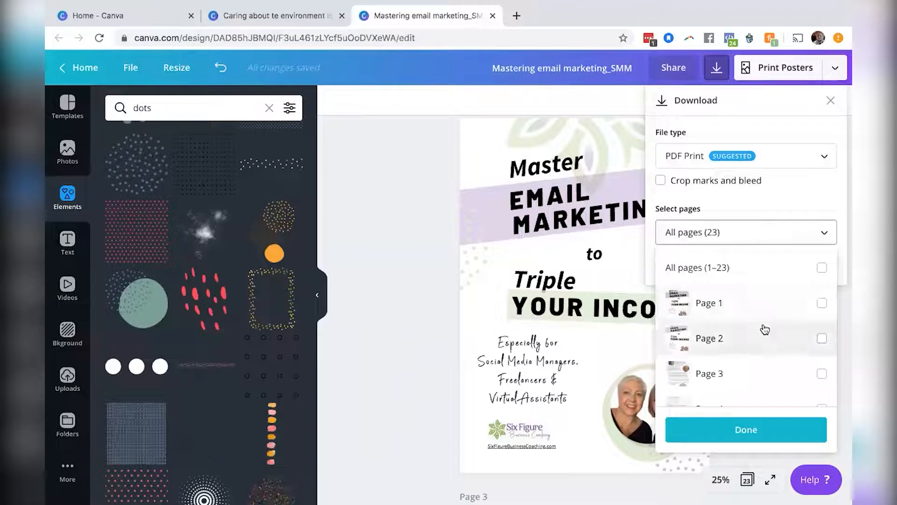
pyautogui.scroll(-3, 765, 329)
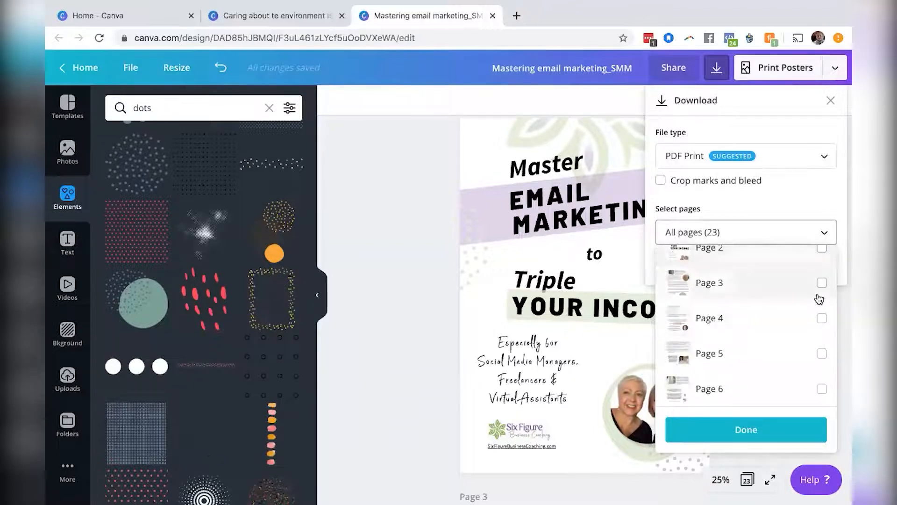
pyautogui.scroll(3, 818, 346)
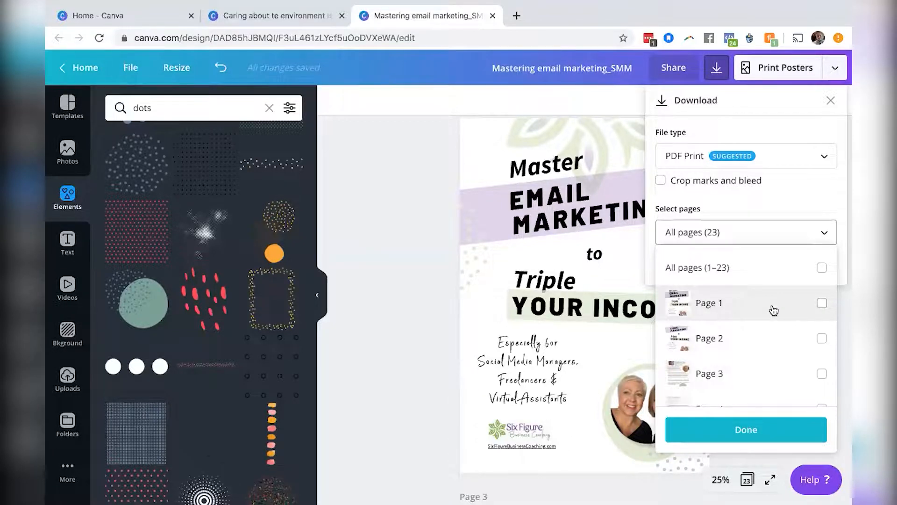
pyautogui.scroll(-3, 770, 318)
pyautogui.click(746, 424)
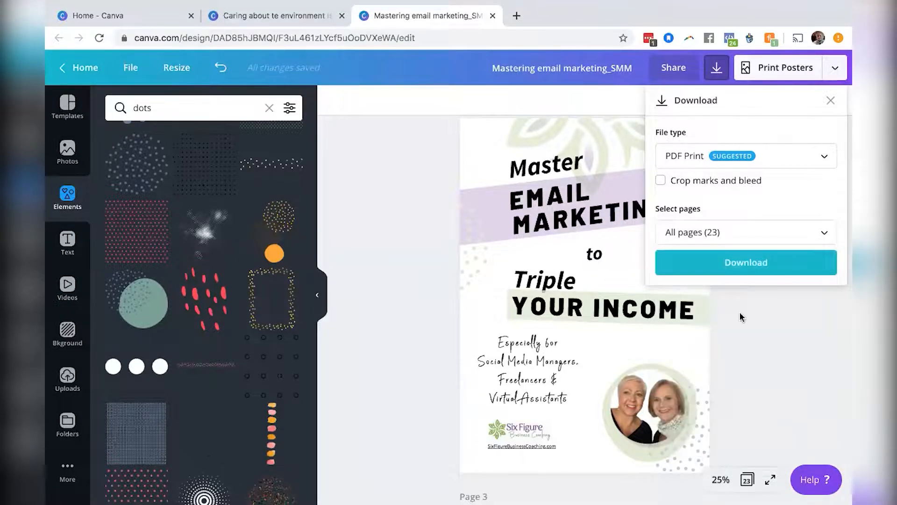
pyautogui.click(738, 263)
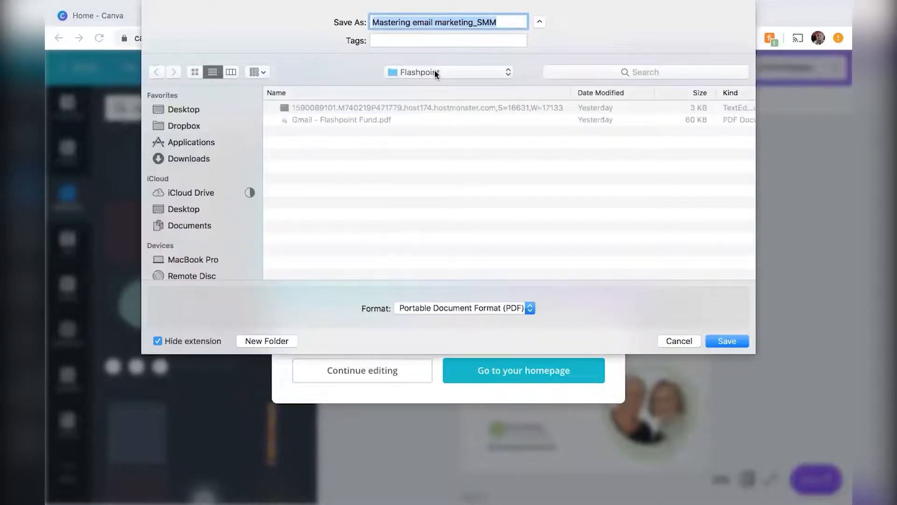
# Choose the Downloads folder as the save location for the Mastering email marketing_SMM PDF.
pyautogui.click(435, 73)
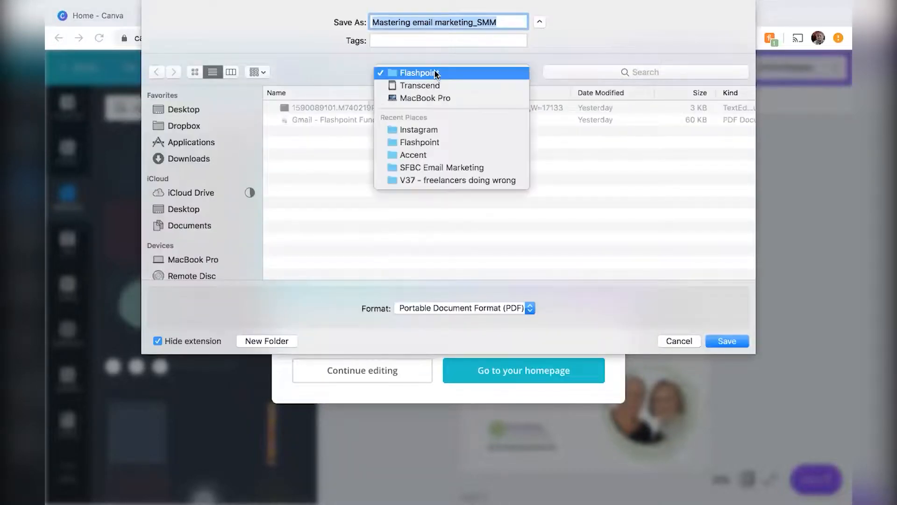
pyautogui.click(434, 84)
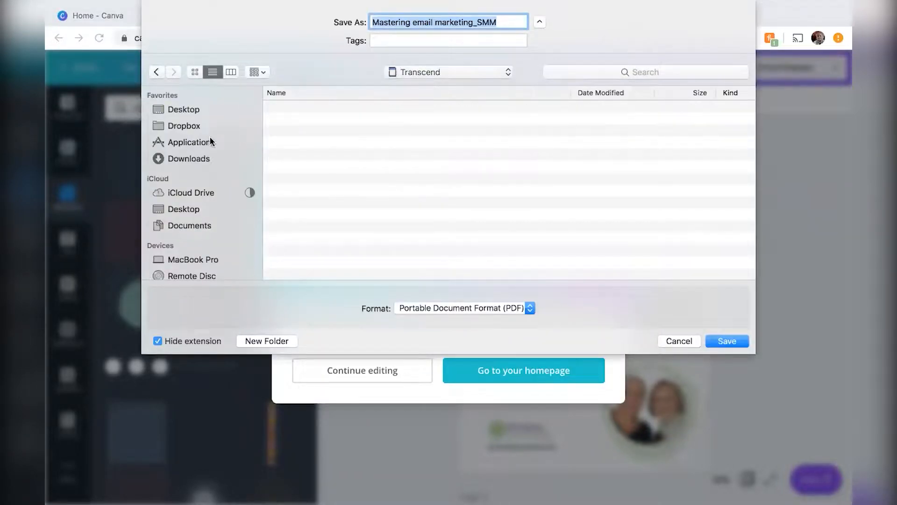
pyautogui.click(199, 158)
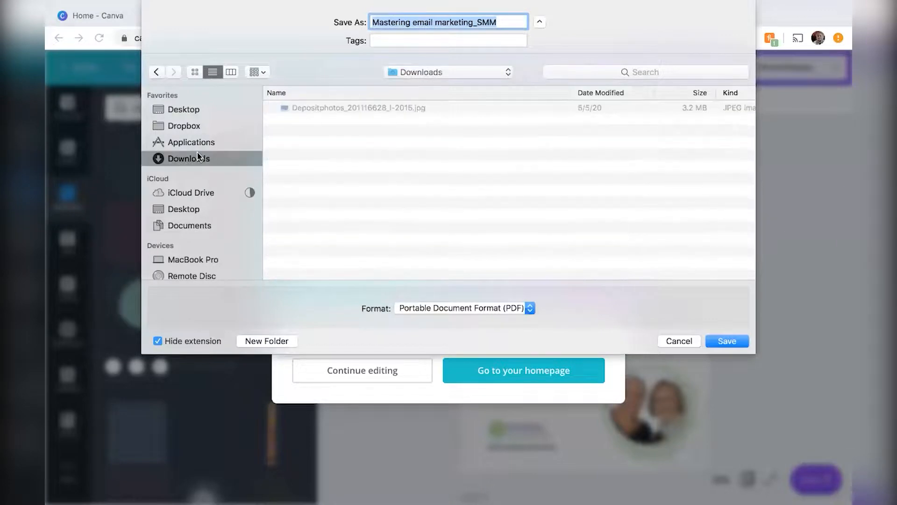